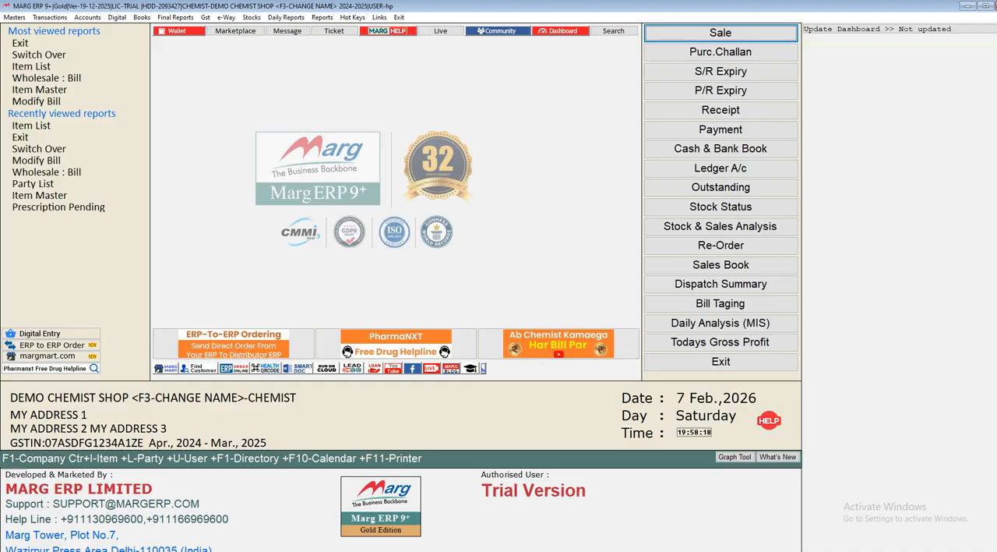
key("alt+t")
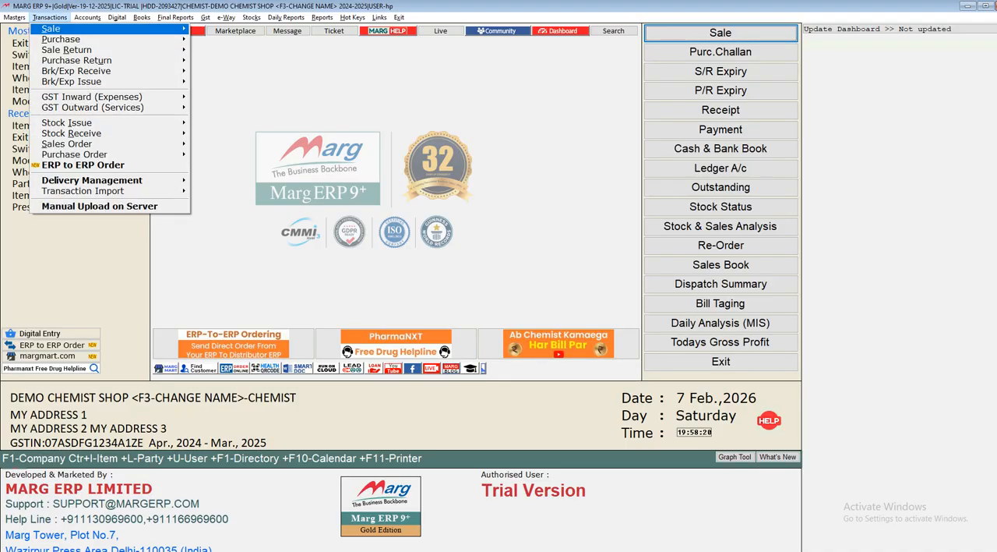
key("Return")
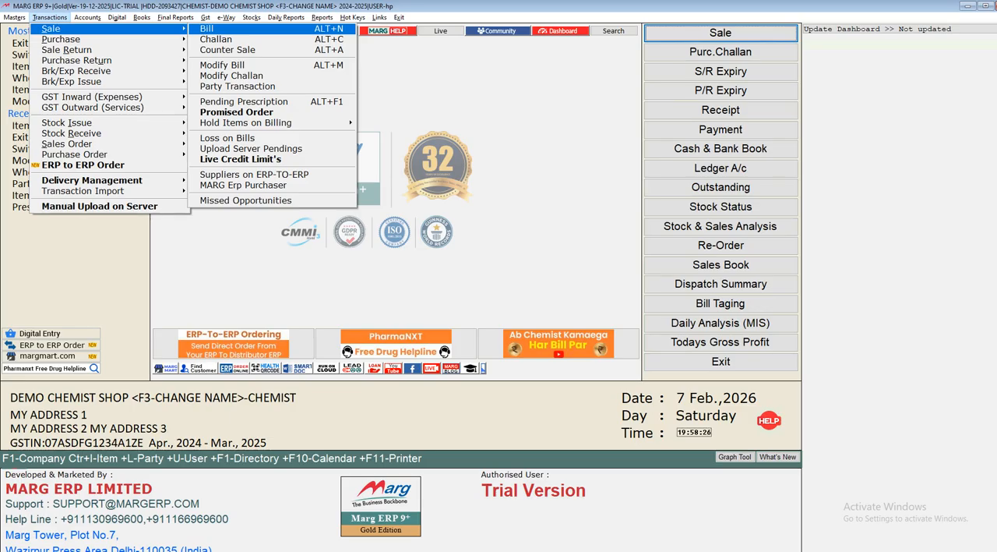
key("Return")
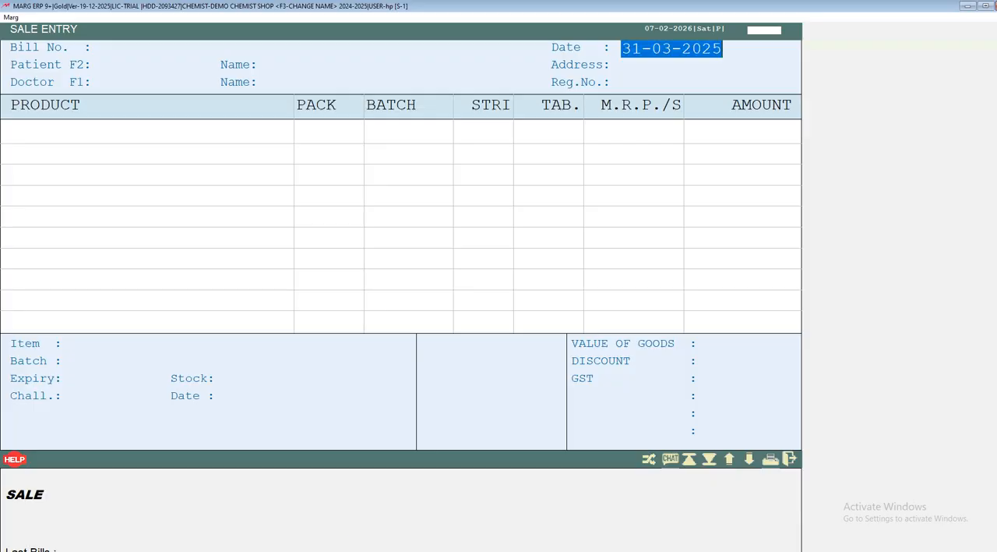
key("Return")
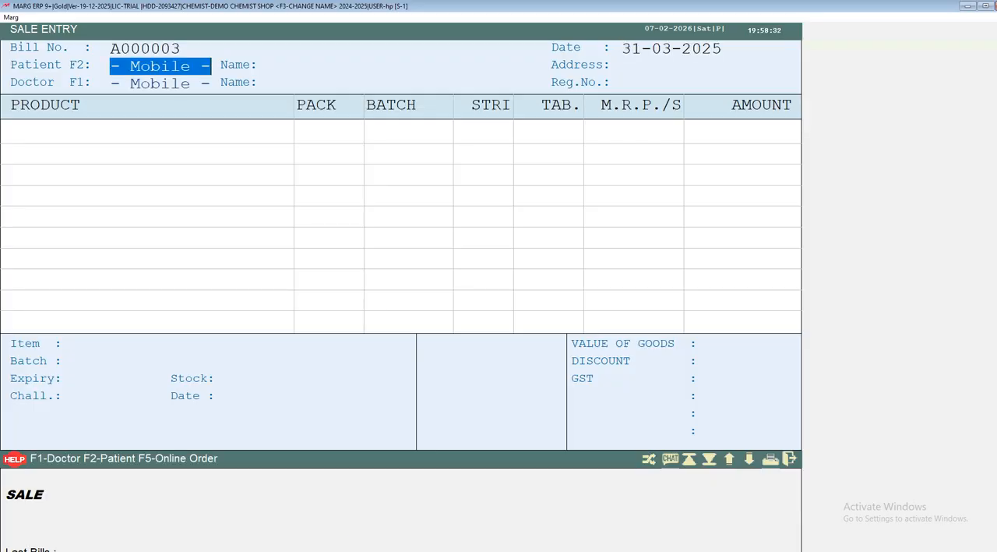
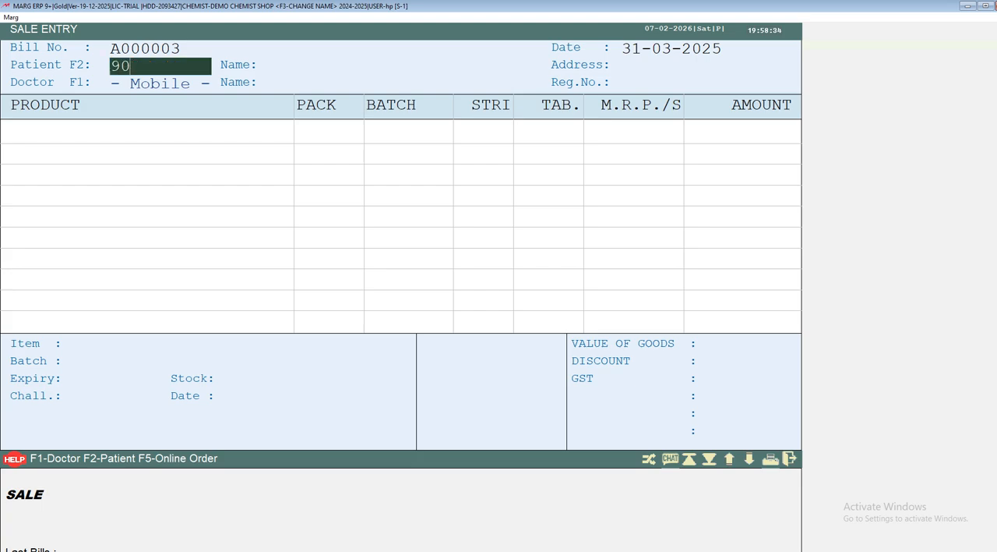
key("Return")
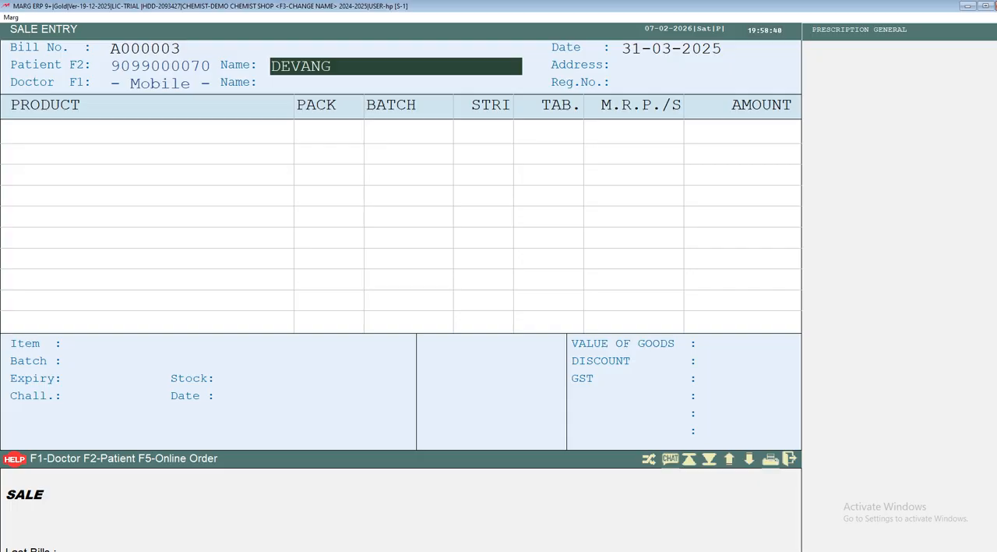
key("Up")
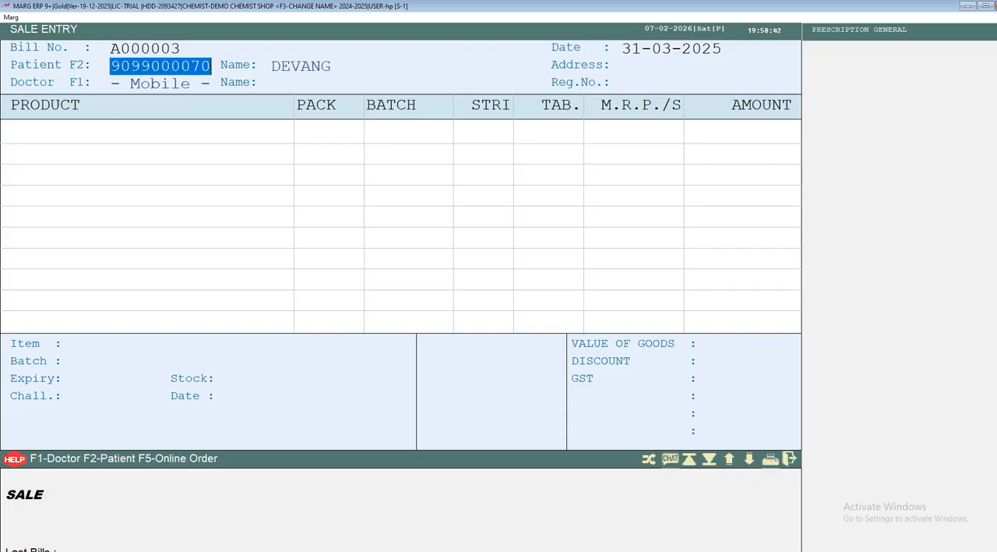
key("Escape")
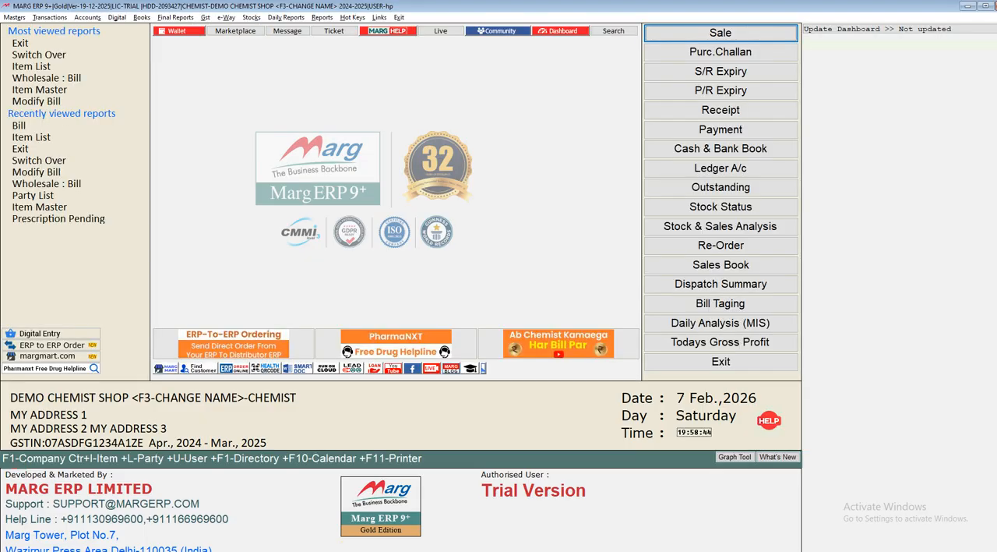
Start a new sale bill dated 31-03-2025 and enter the new patient's mobile number.
key("alt+t")
key("Return")
key("Return")
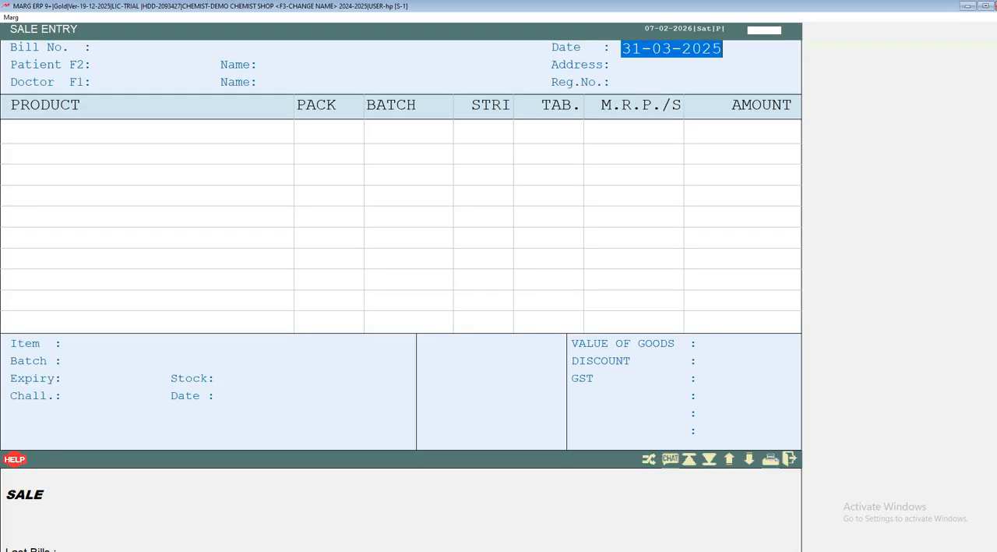
key("Return")
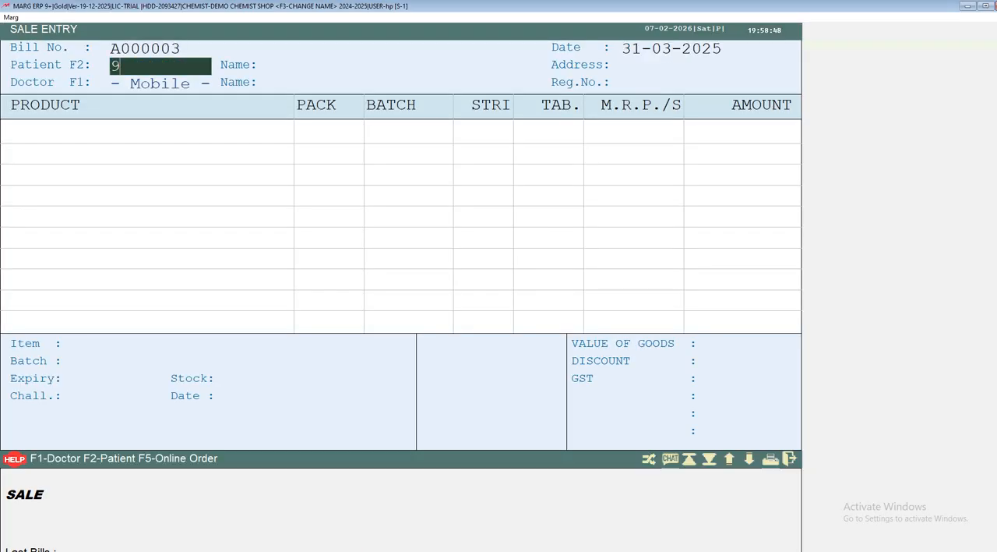
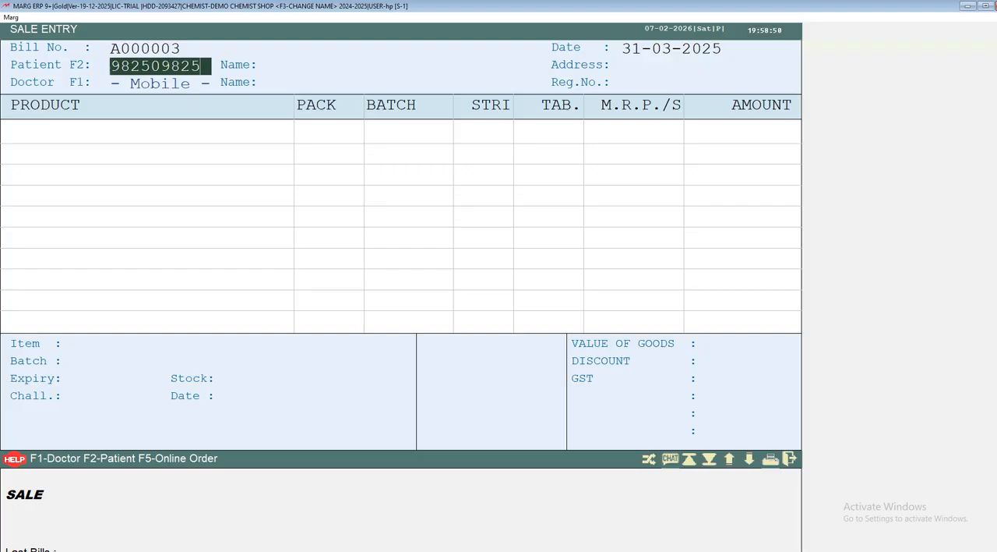
key("Return")
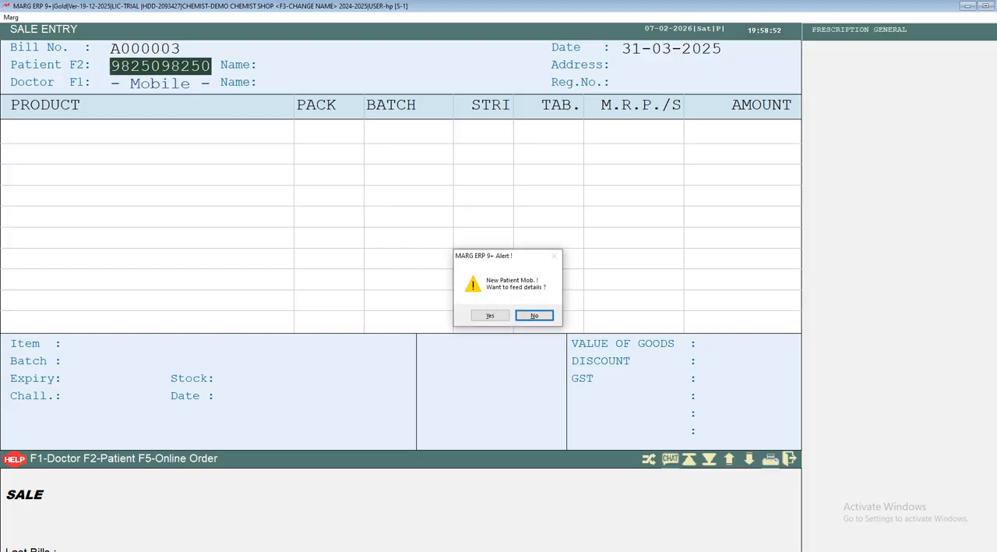
Accept recording details for the new patient and place the patient under the CASH ledger.
key("Left")
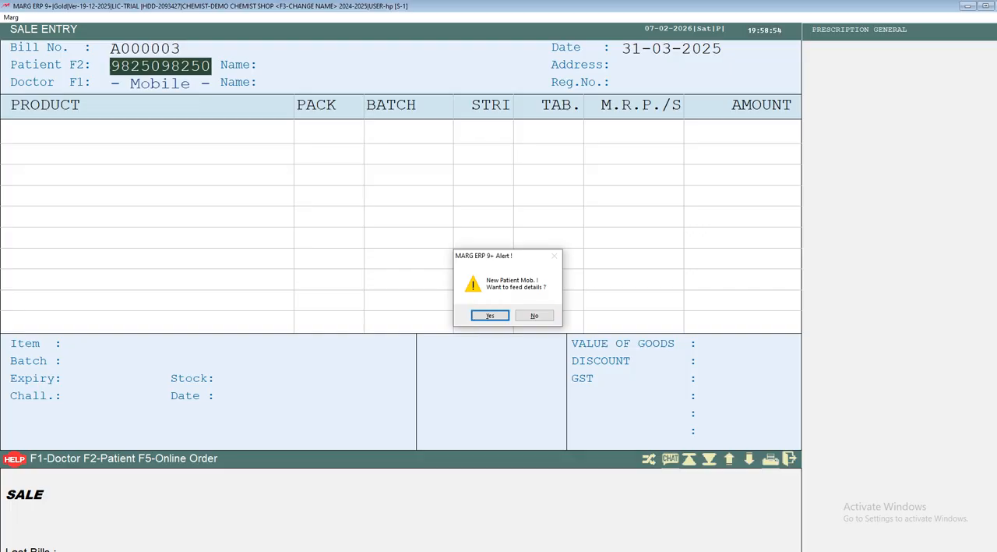
key("Return")
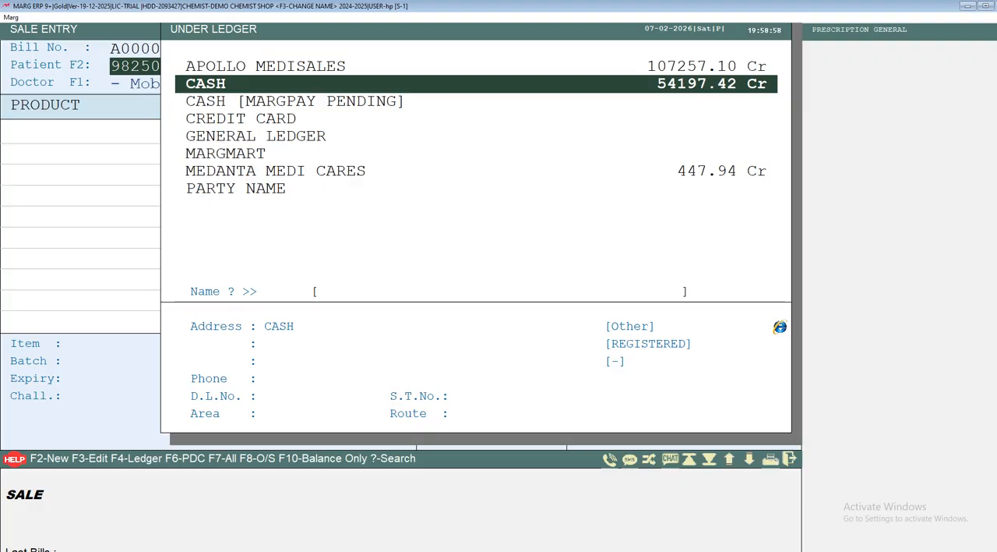
key("Return")
key("Return")
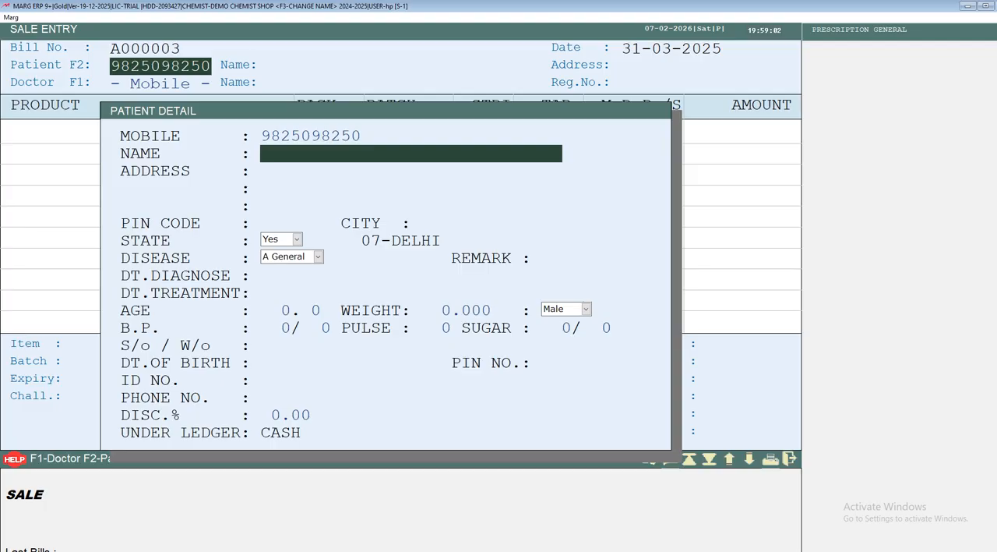
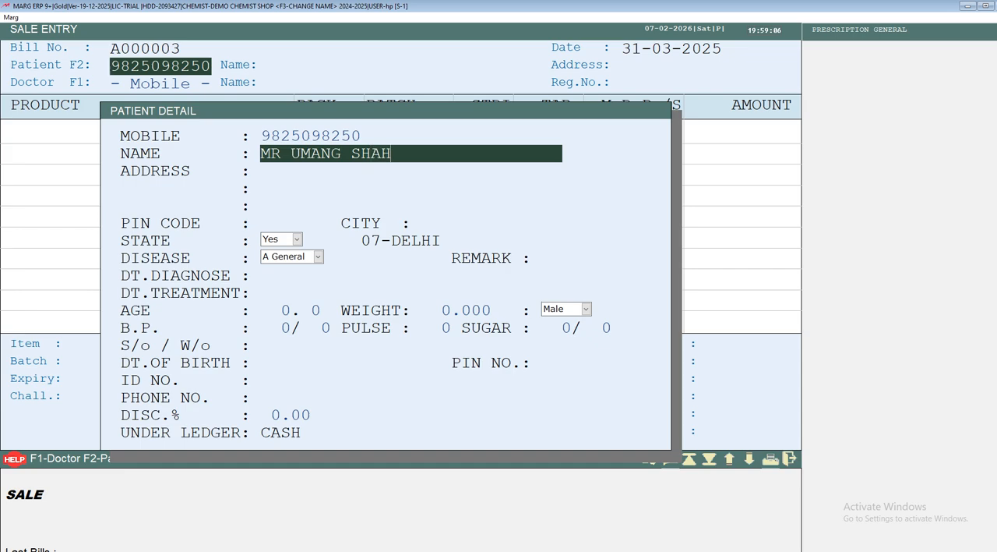
Enter the patient's full name with title in the patient details.
key("Return")
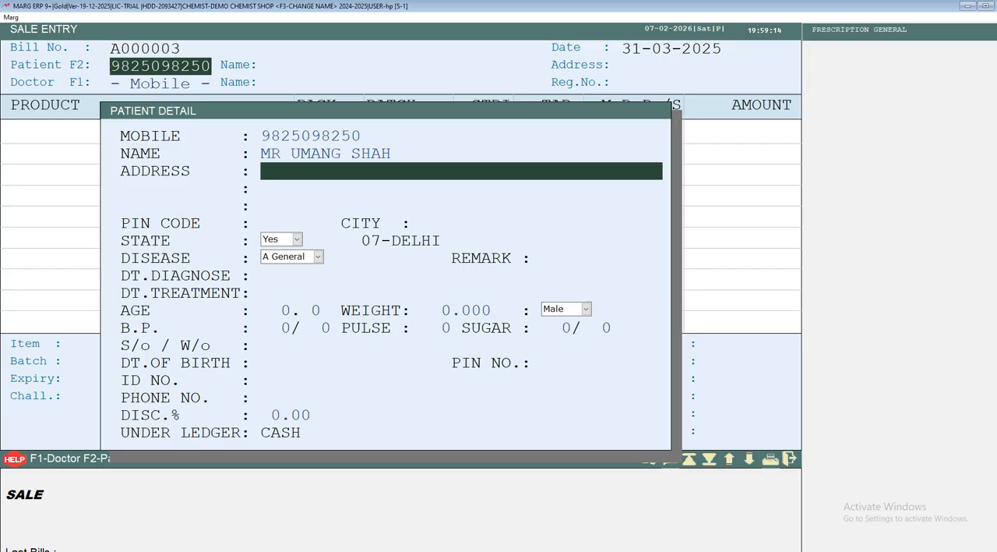
Set the patient's discount to 10 %, keep the other patient fields at their defaults, and save the patient details.
key("Return")
key("Return")
key("Return")
key("Return")
key("Return")
key("Return")
key("Return")
key("Return")
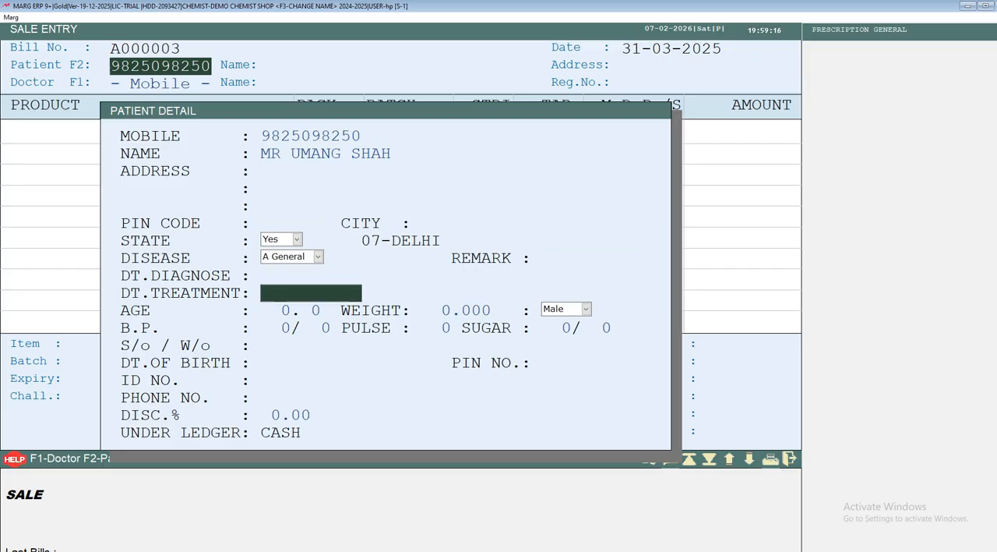
key("Return")
key("Return")
key("Return")
key("Return")
key("Return")
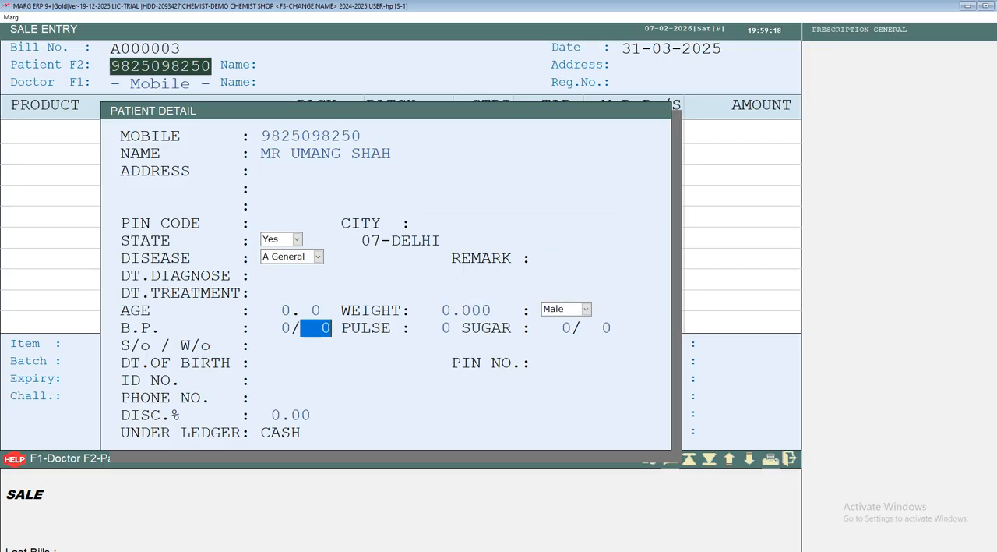
key("Return")
key("Return")
key("Return")
key("Return")
key("Return")
key("Return")
key("Return")
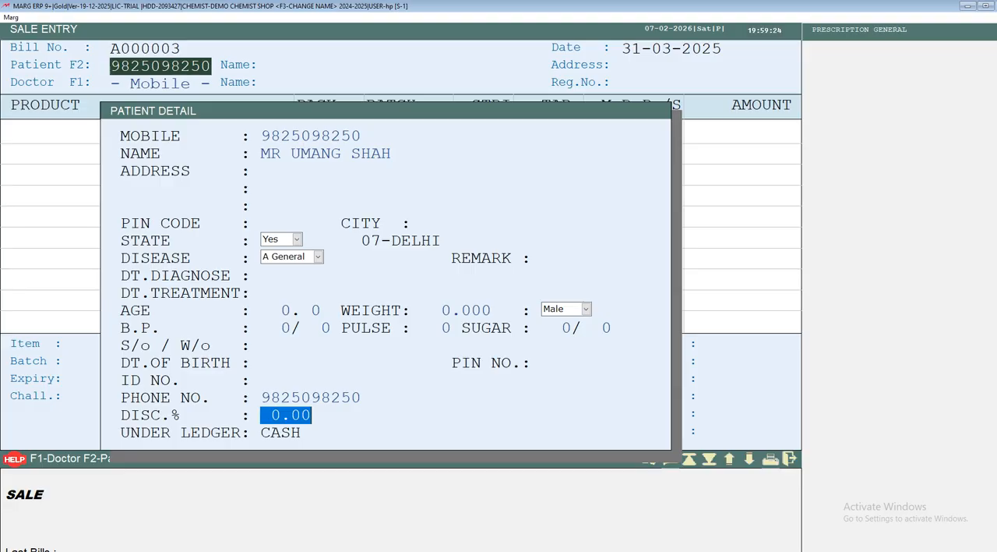
type("1 .")
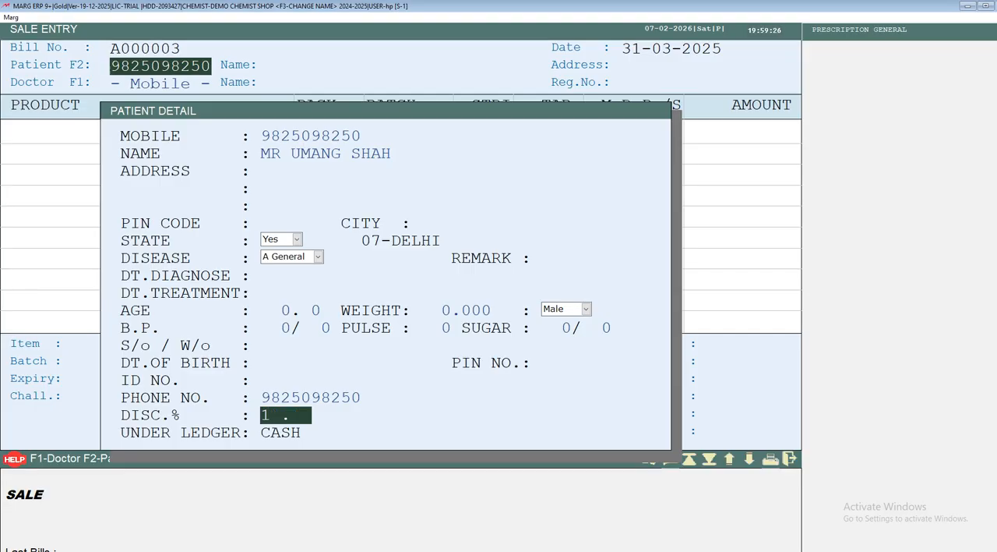
type("0")
key("Return")
key("Return")
key("Return")
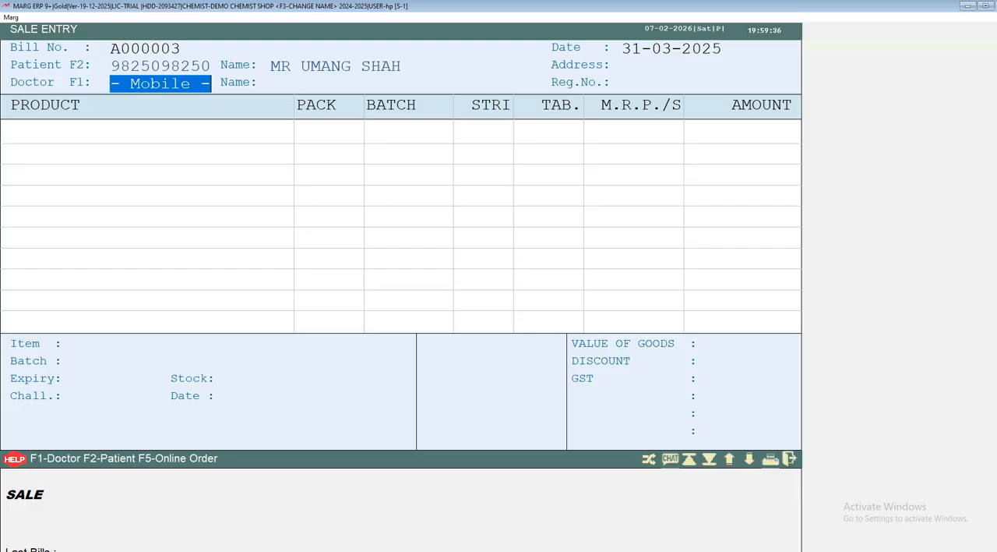
Create a new prescribing doctor for the bill and enter the doctor's code and full name.
key("Return")
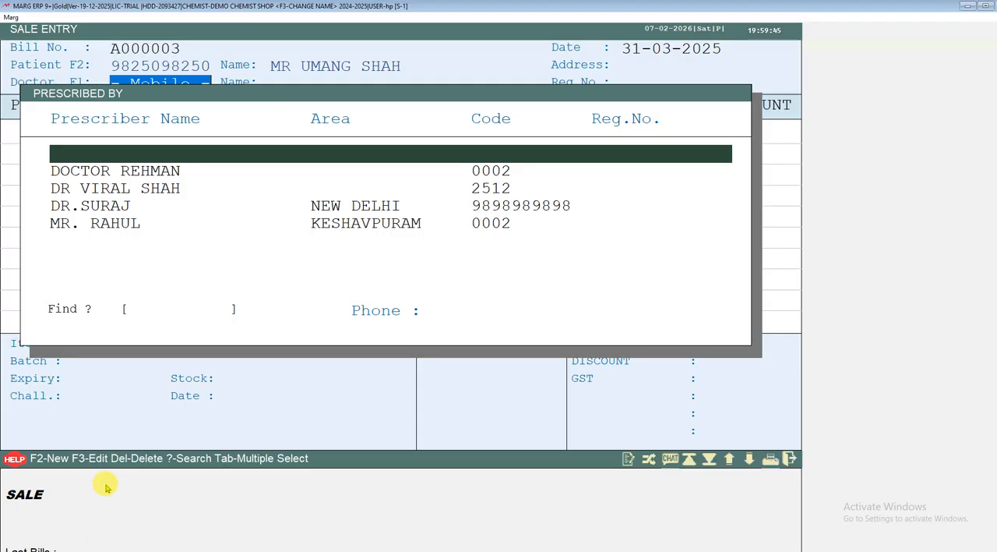
left_click(44, 464)
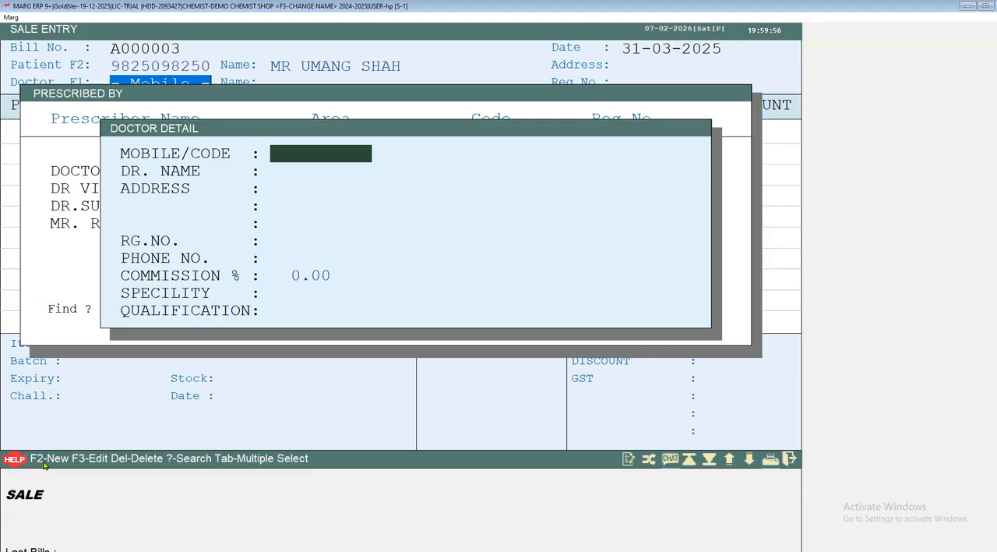
type("08532")
key("Return")
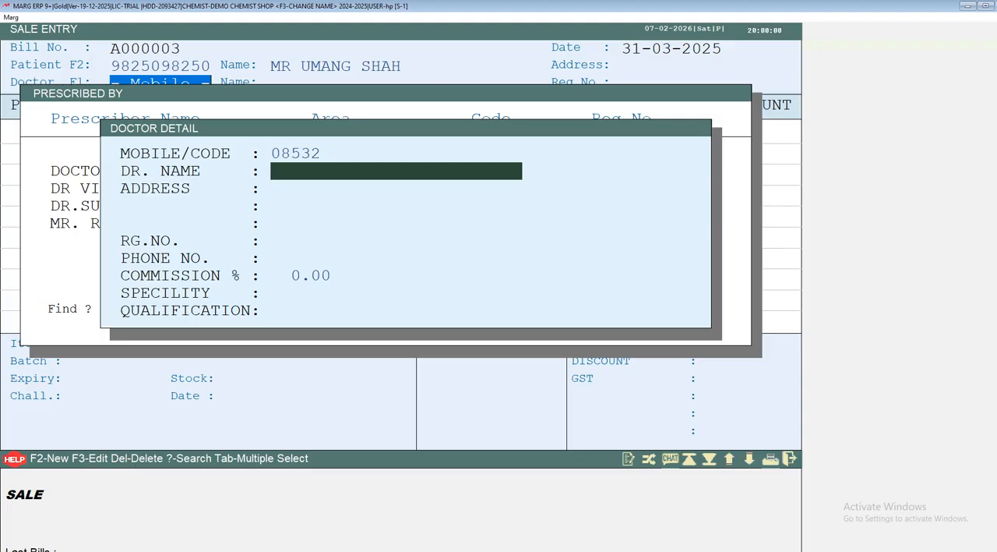
Keep the remaining doctor fields at their defaults, save the doctor, and assign that prescriber to the bill.
key("Return")
key("Return")
key("Return")
key("Return")
key("Return")
key("Return")
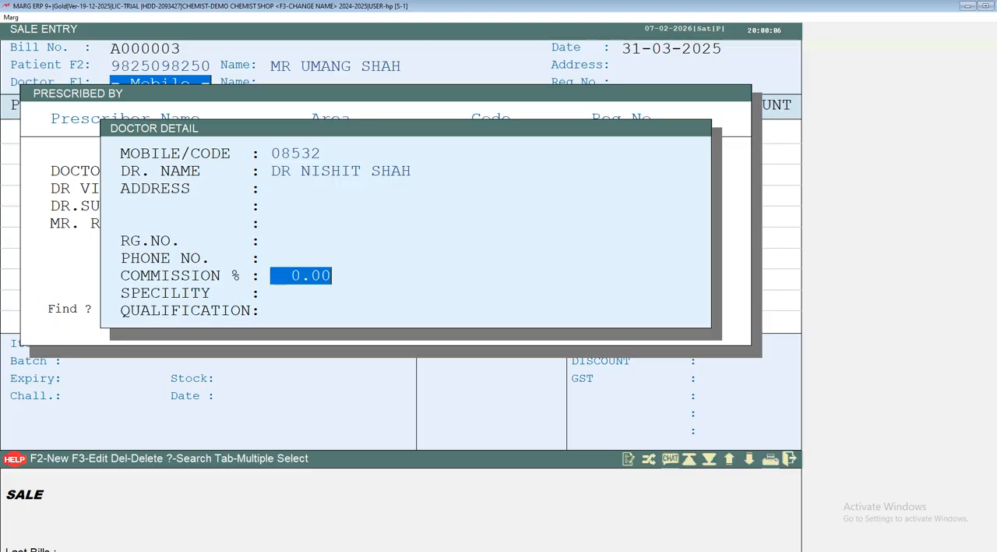
key("Return")
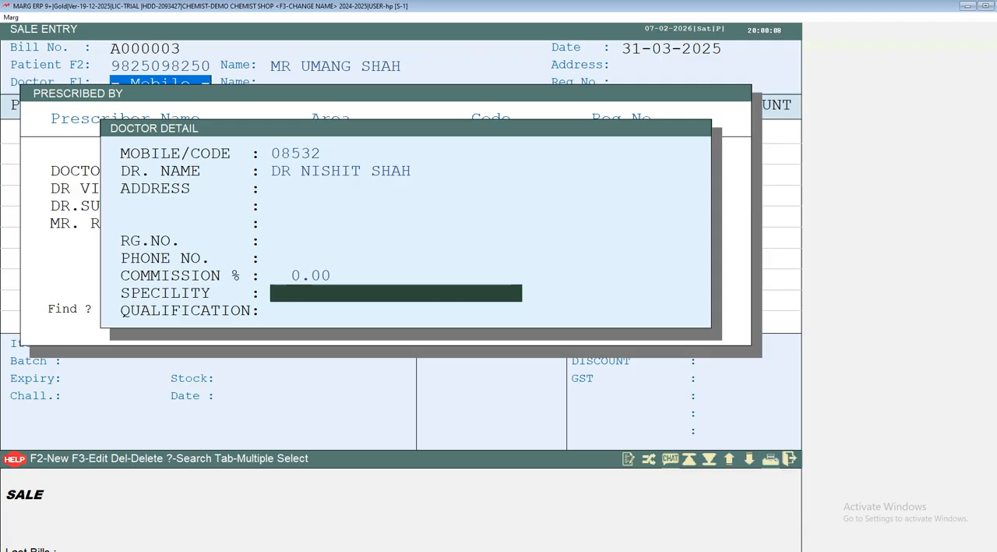
key("Return")
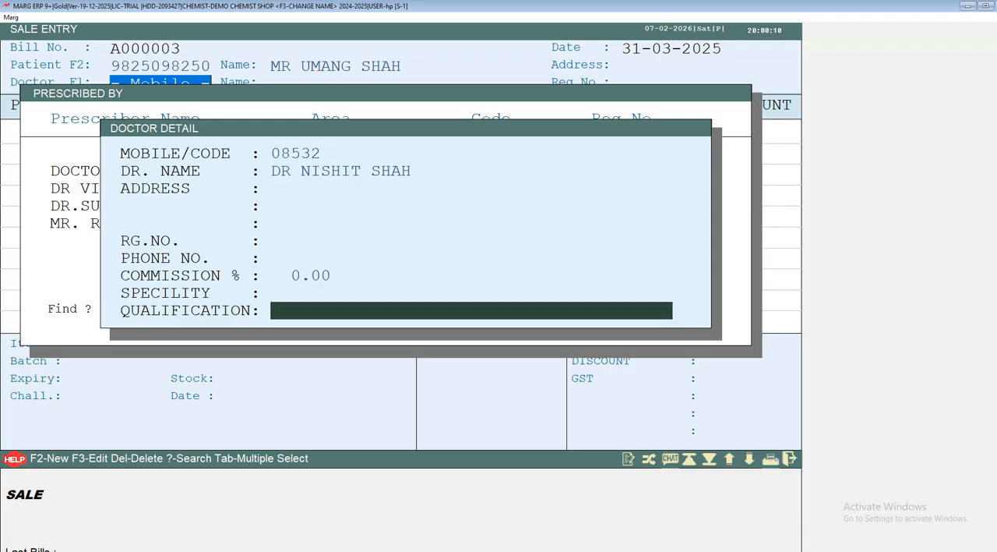
key("Return")
key("Return")
key("Return")
key("Return")
key("Return")
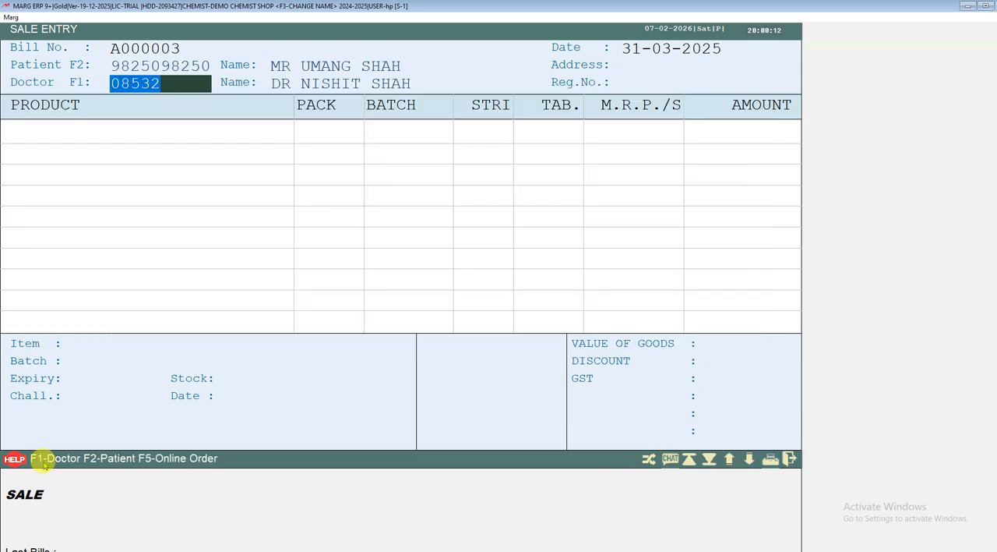
Search the item list for "ECOSPR" and choose ECOSPRIN 150MG TAB for the first product line of the bill.
left_click(45, 461)
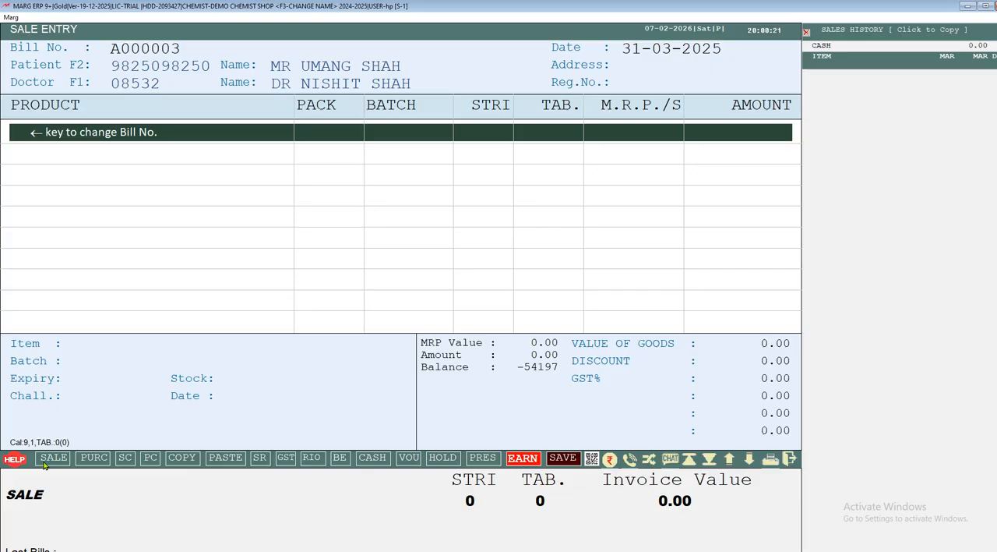
key("Return")
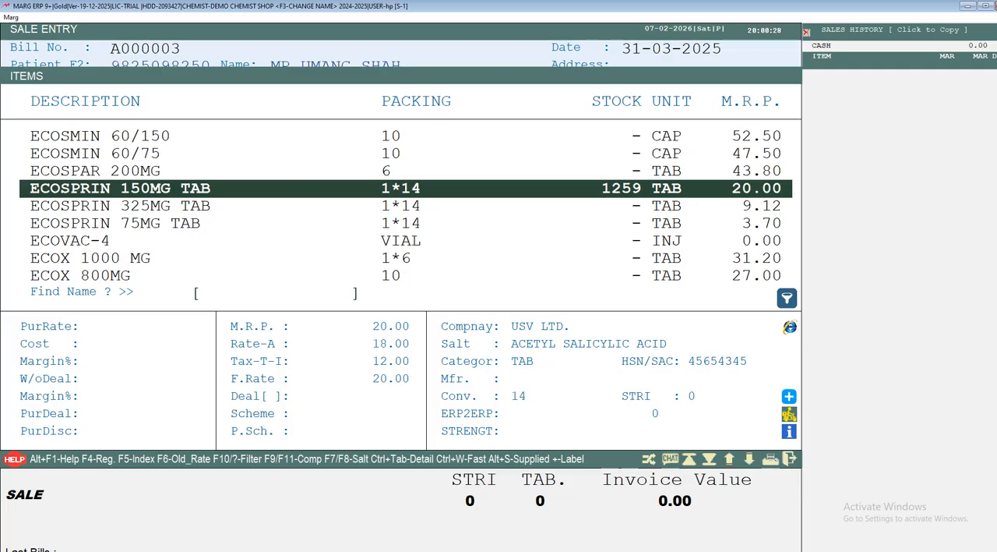
type("ECO")
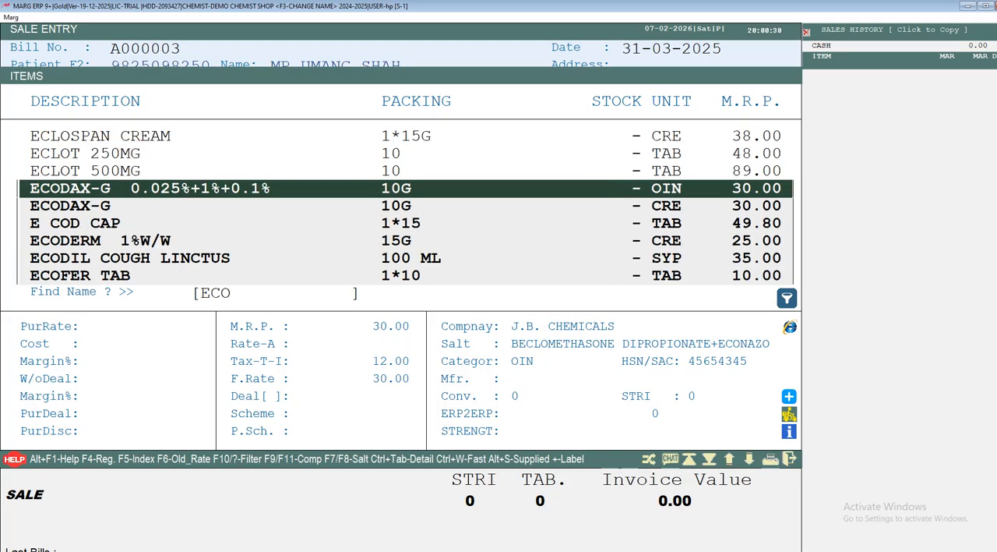
left_click(201, 297)
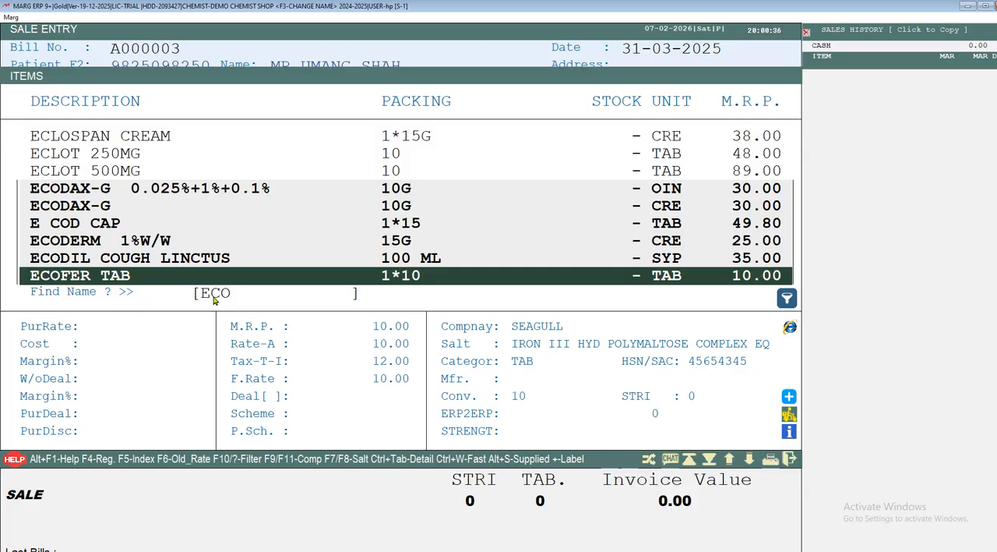
type("SPR")
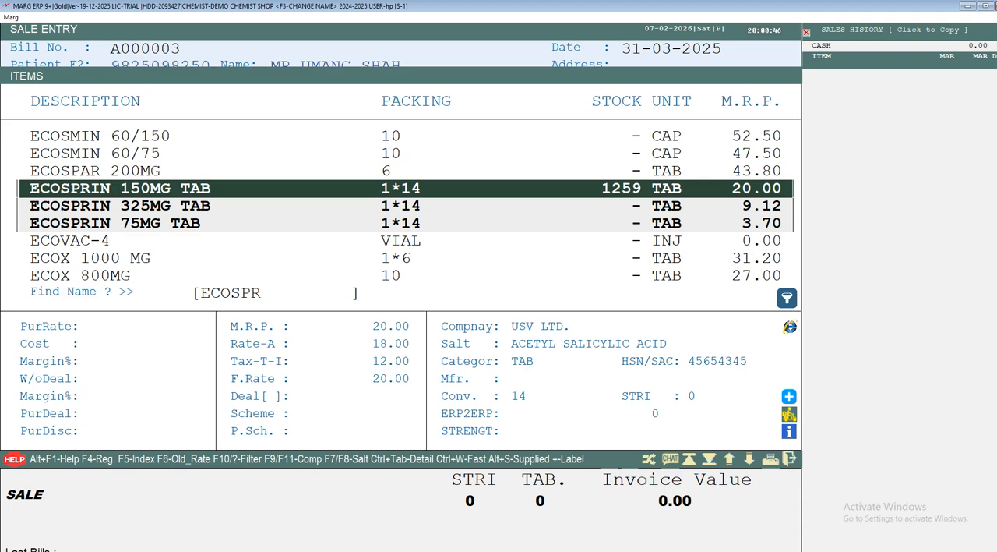
key("Return")
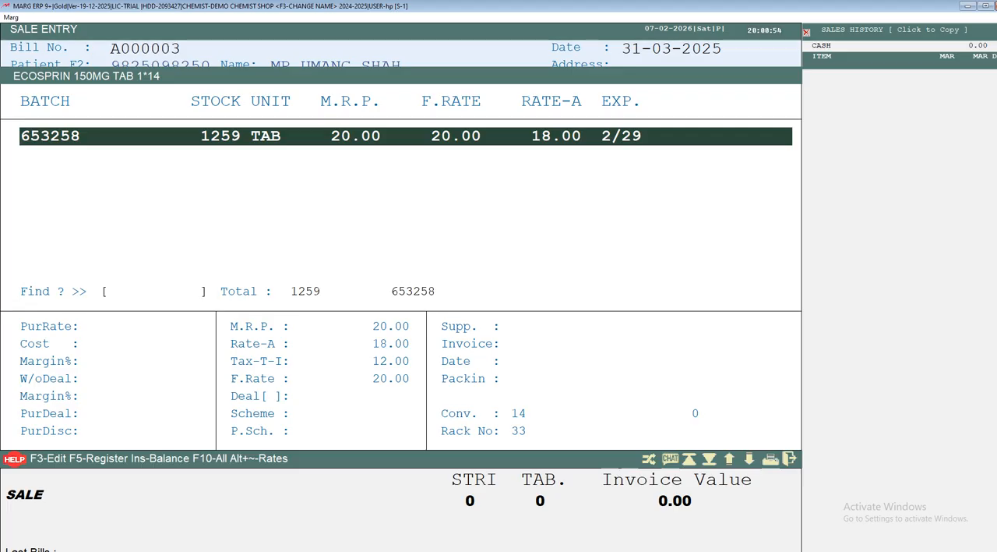
Take ECOSPRIN 150MG TAB from batch 653258 and enter a quantity of 10 tablets on the first bill line.
key("Return")
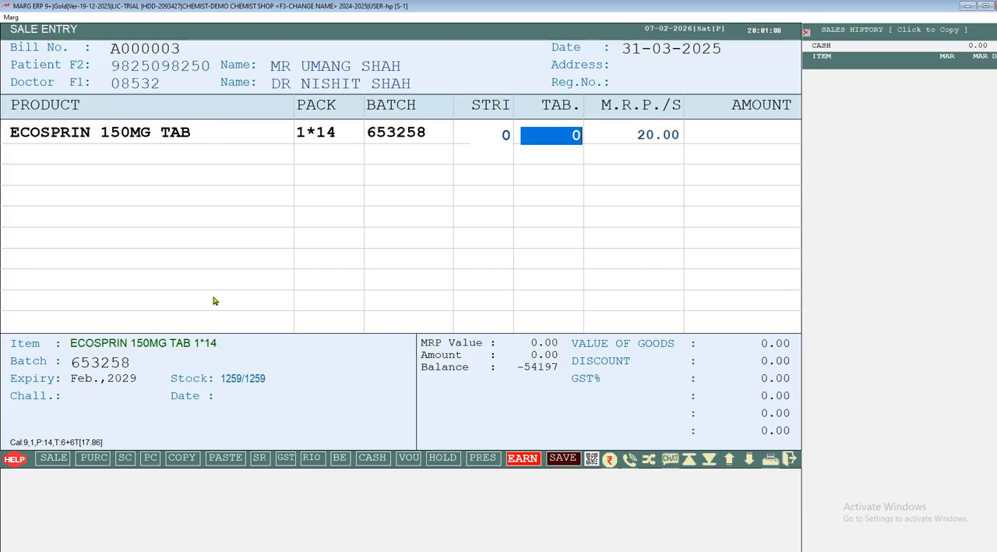
type("10")
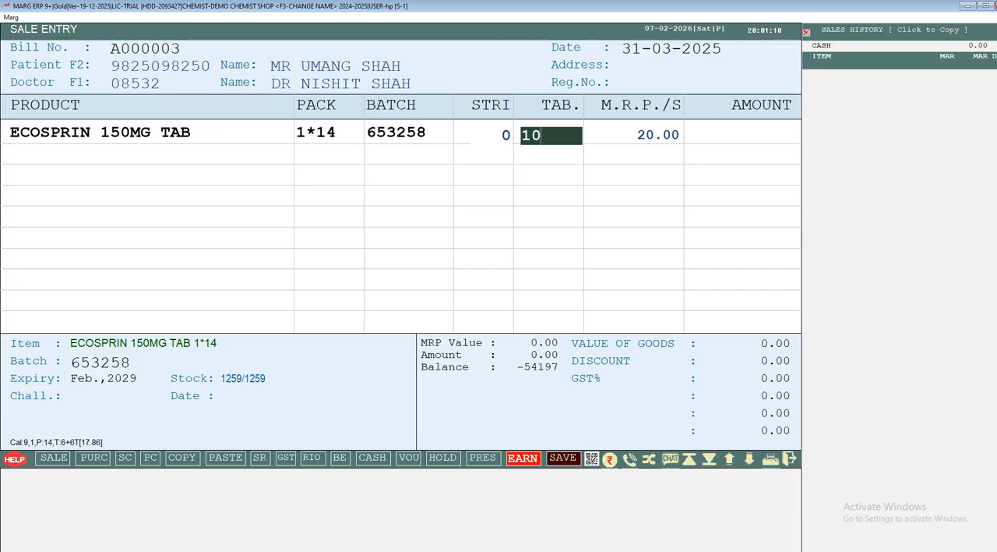
key("Return")
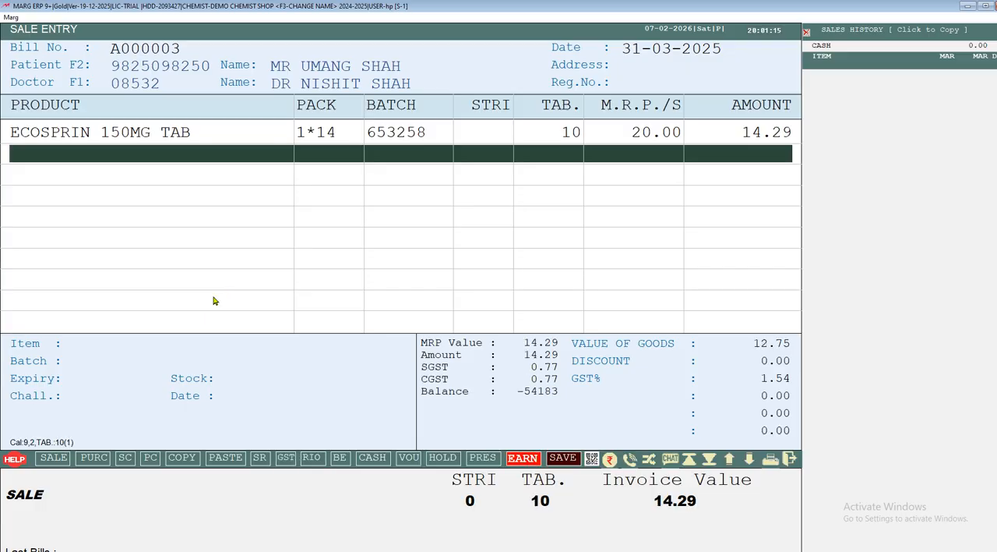
Set the ECOSPRIN 150MG TAB quantity to 15 tablets and reopen the line to check its quantity entry.
key("Up")
key("Return")
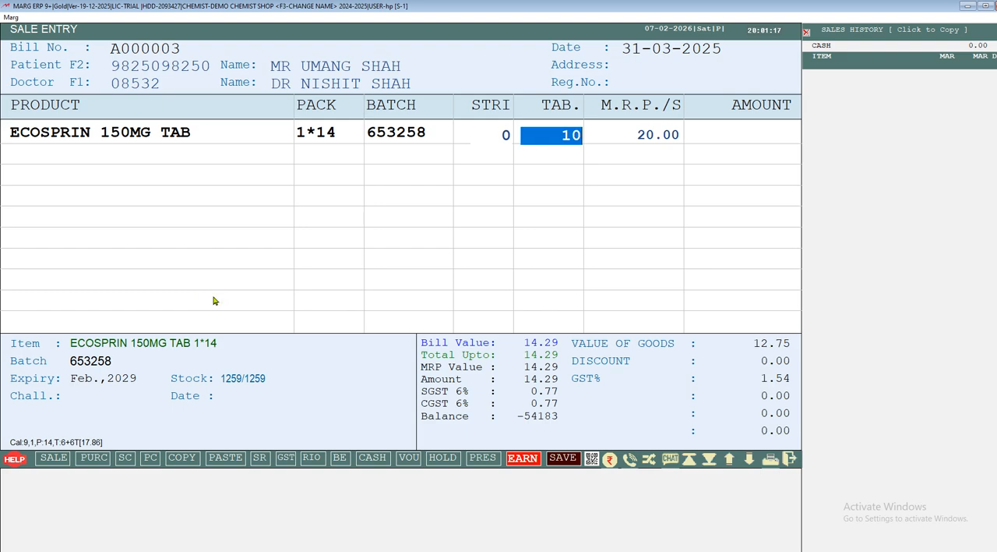
type("15")
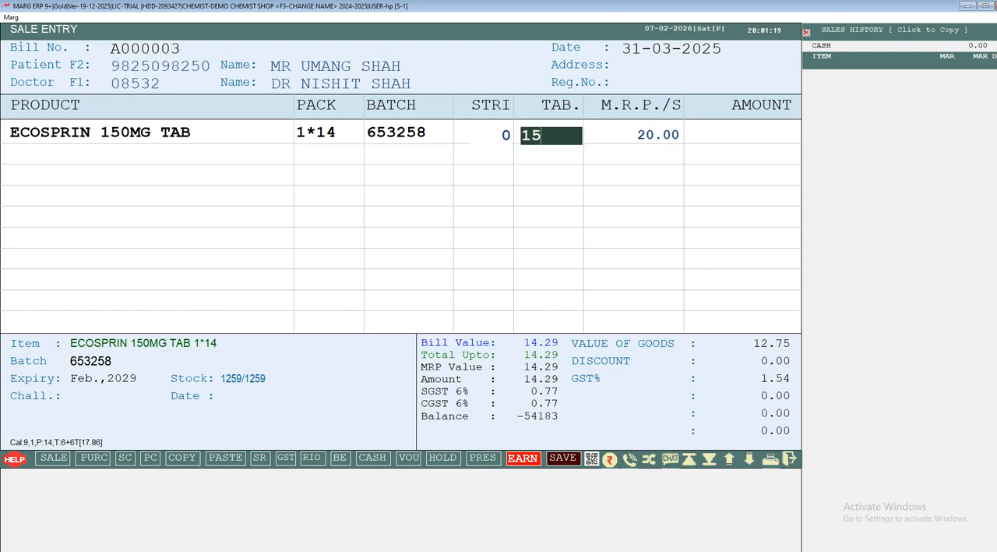
key("Return")
key("Up")
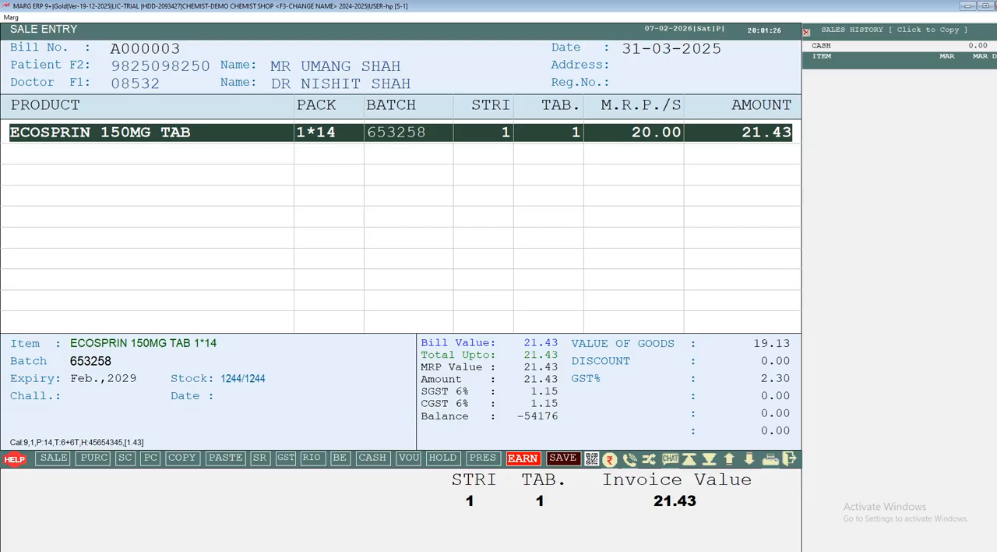
key("Return")
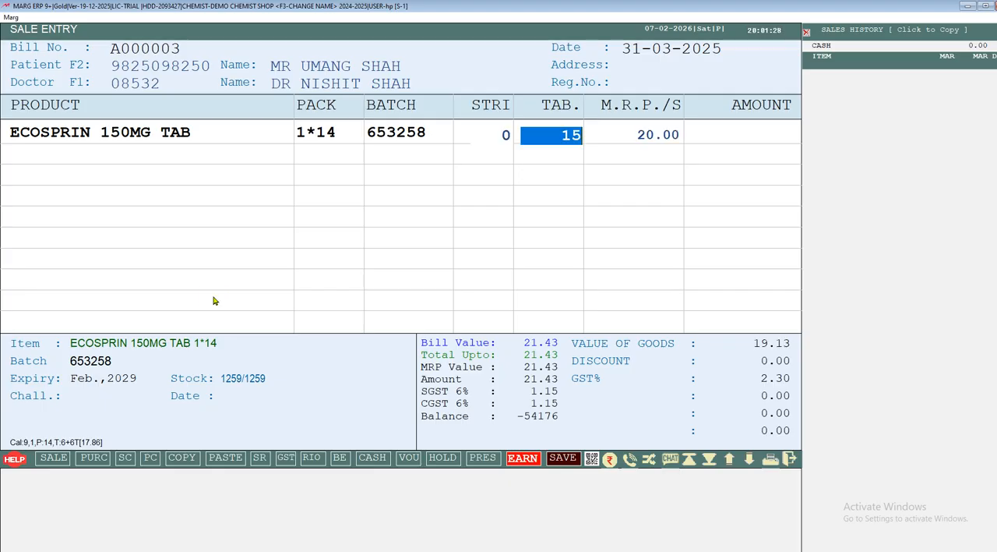
key("Return")
key("Return")
key("Return")
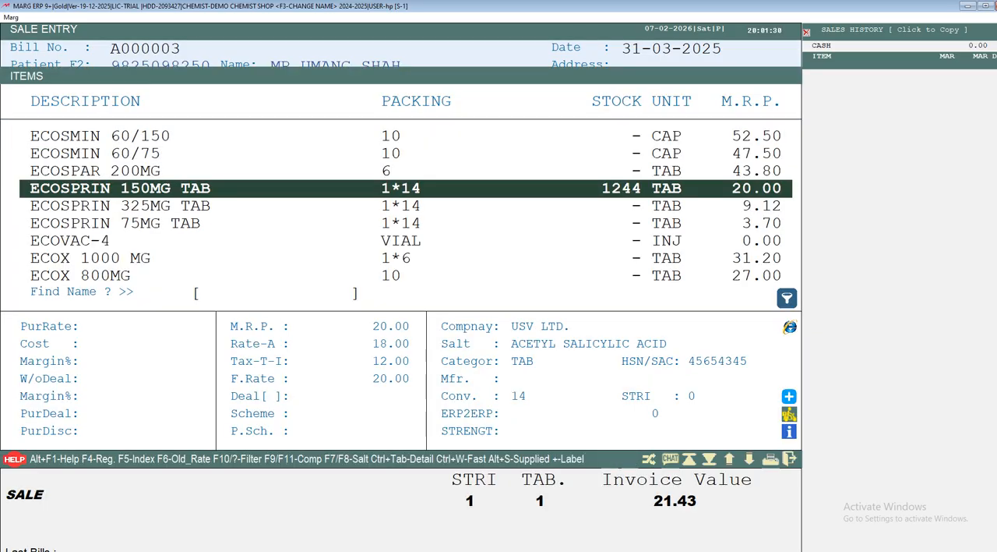
Find 1-AL TAB with the search "1A" and add 10 tablets of batch 3434535 as the second bill line.
type("1A")
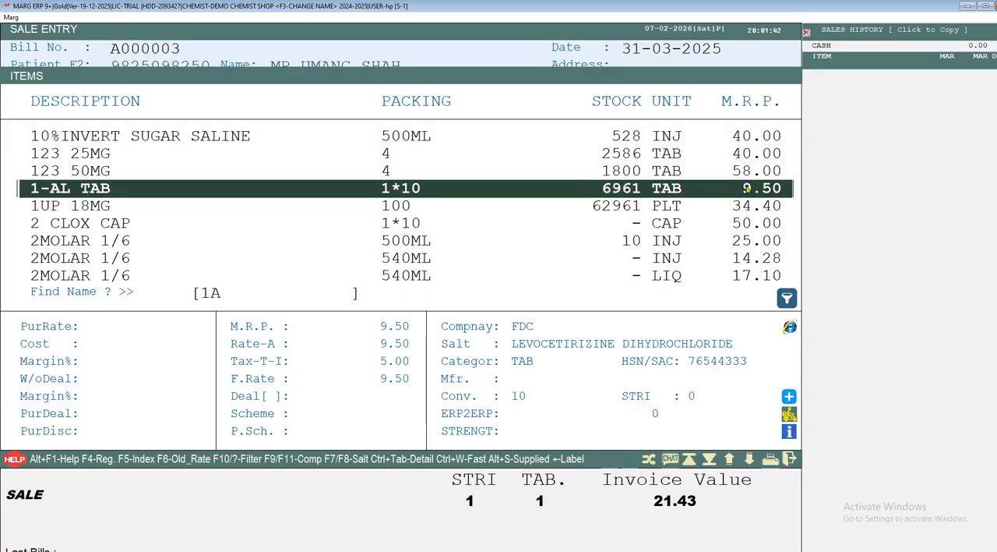
key("Return")
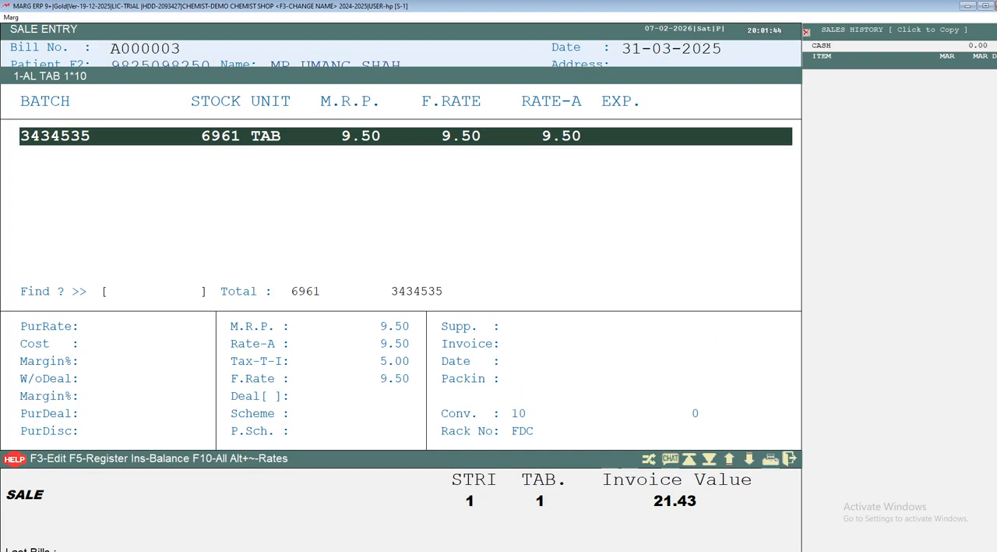
key("Return")
type("10")
key("Return")
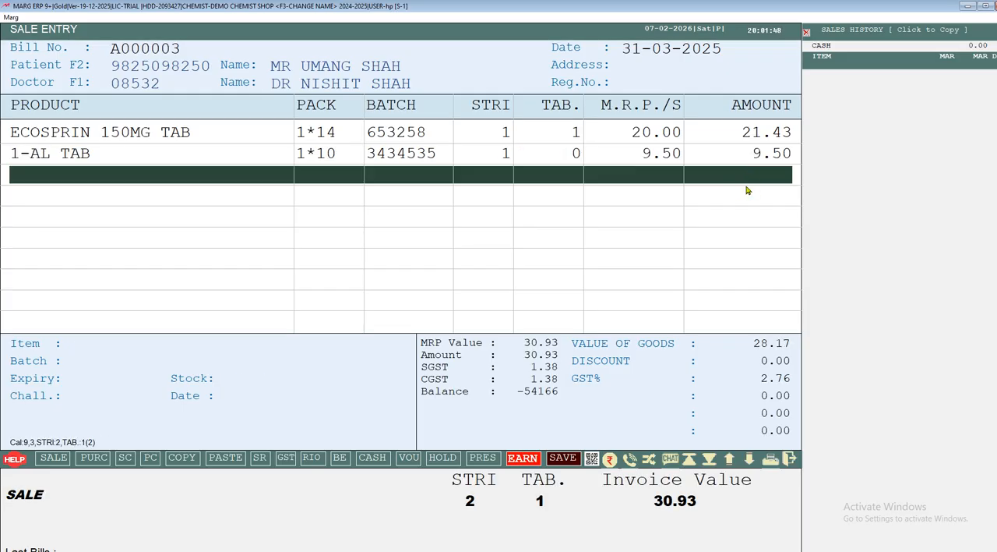
Search the items for "DEPLAT", choose DEPLATT A 150MG from batch 62145, and add 10 tablets to the bill.
key("Return")
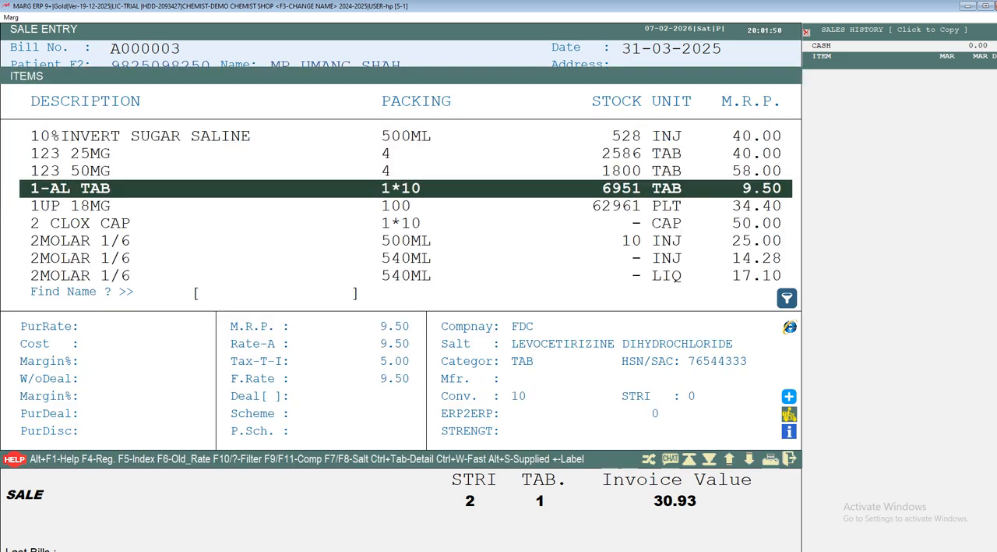
type("DEPLAT")
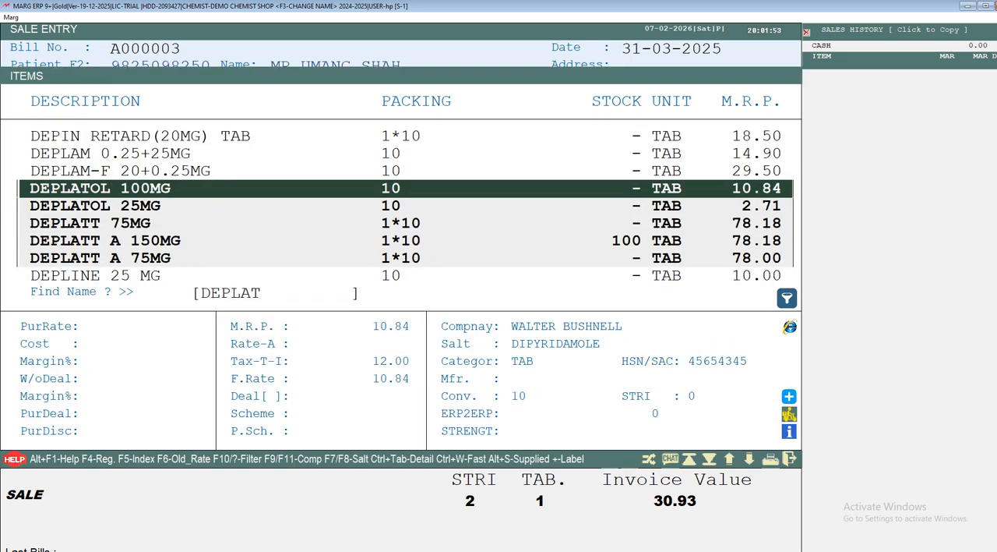
key("Down")
key("Down")
key("Down")
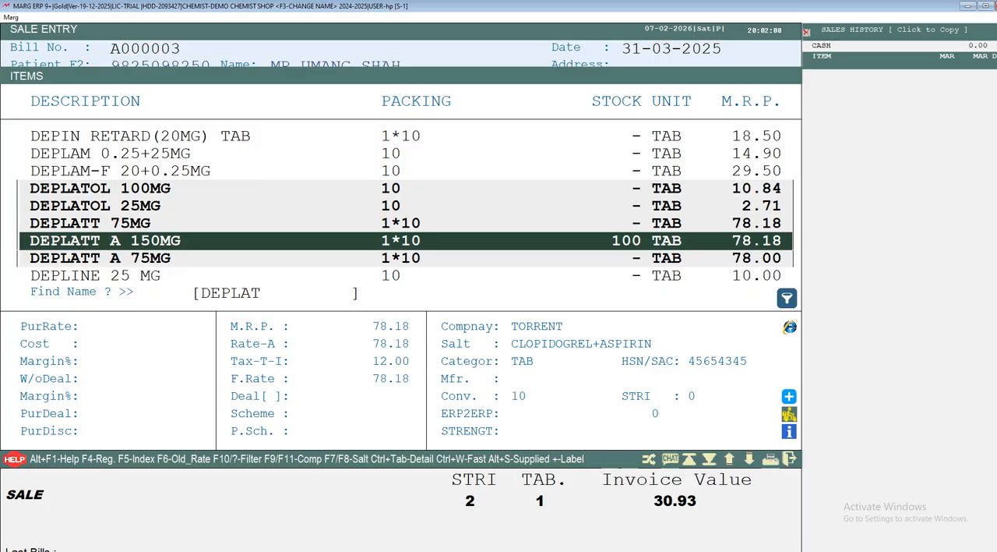
key("Return")
key("Return")
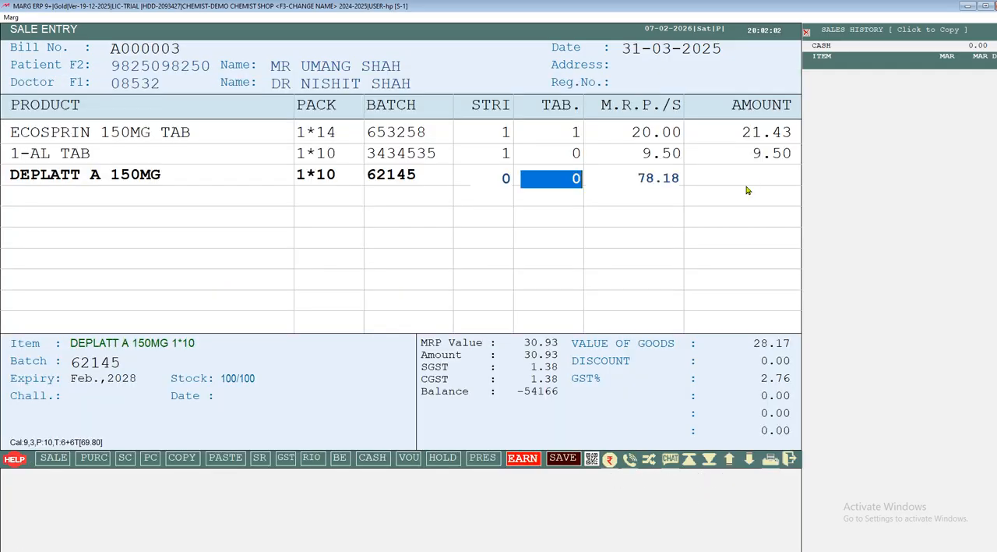
type("10")
key("Return")
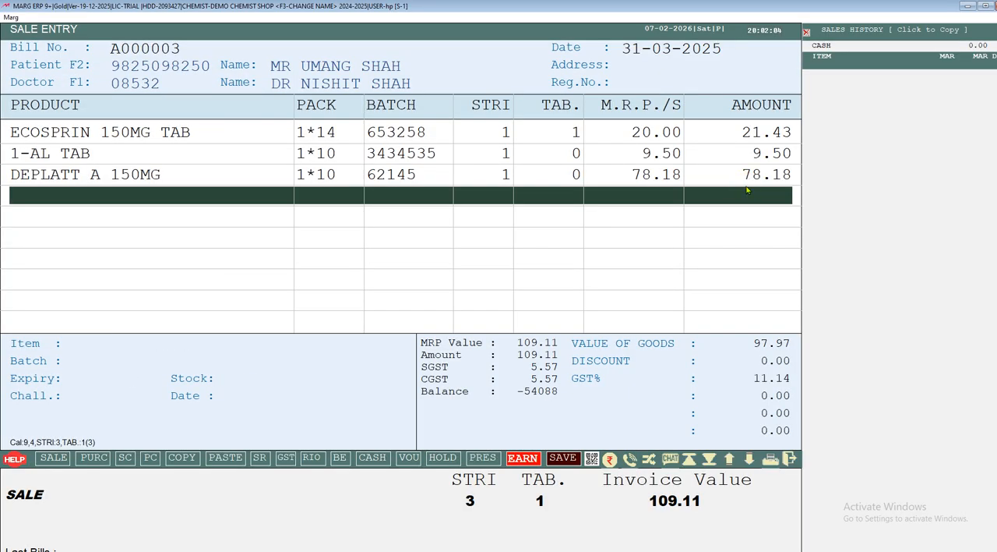
Set the quantity of the DEPLATT A 150MG line to 15 tablets.
key("Up")
key("Return")
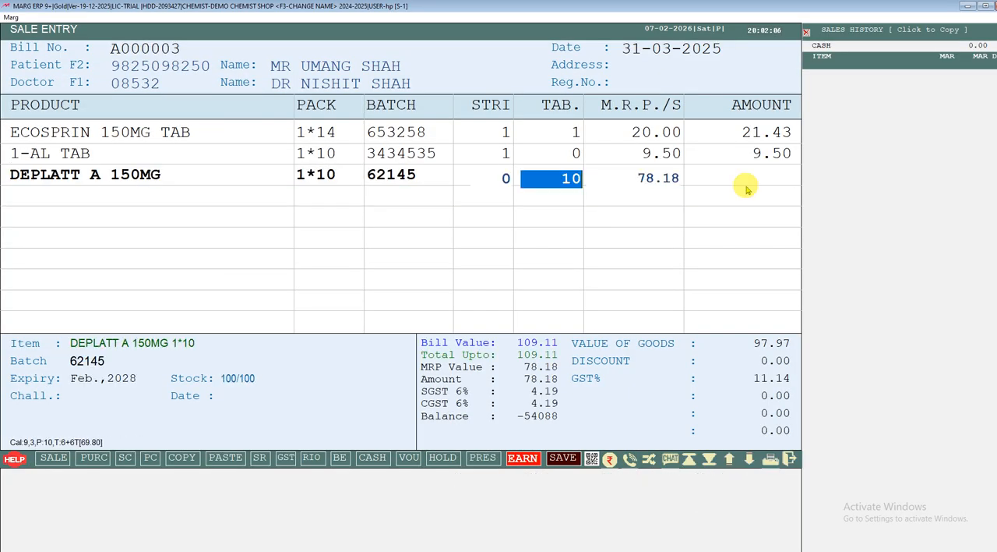
type("15")
key("Return")
key("Return")
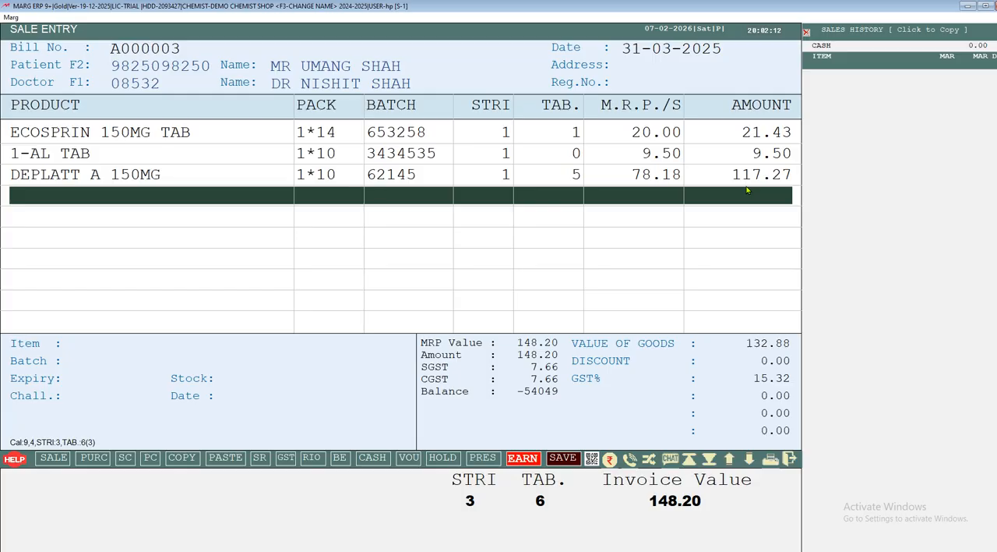
key("Return")
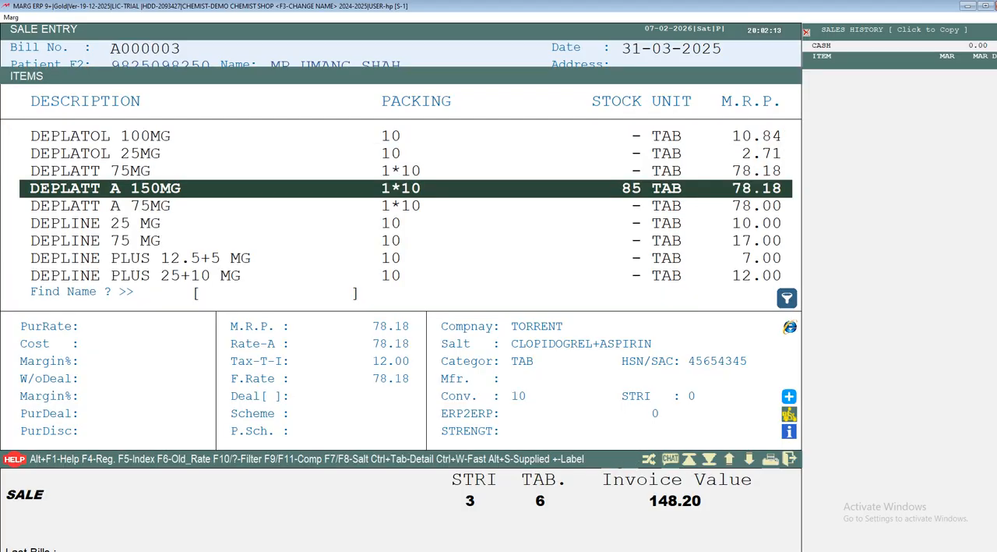
key("Down")
key("Down")
key("Down")
key("Escape")
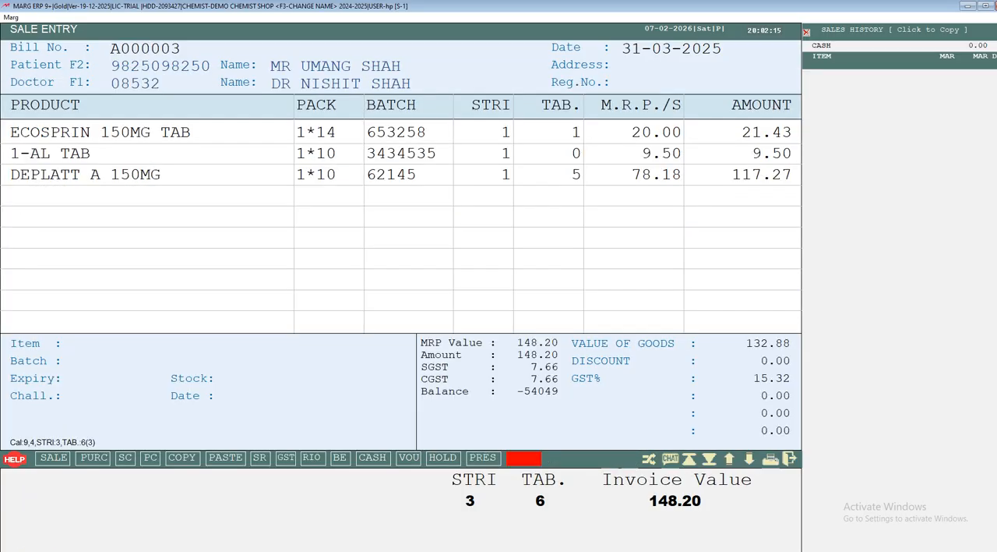
Open the company filter for the item list on the fourth bill line and look through the company names.
key("Return")
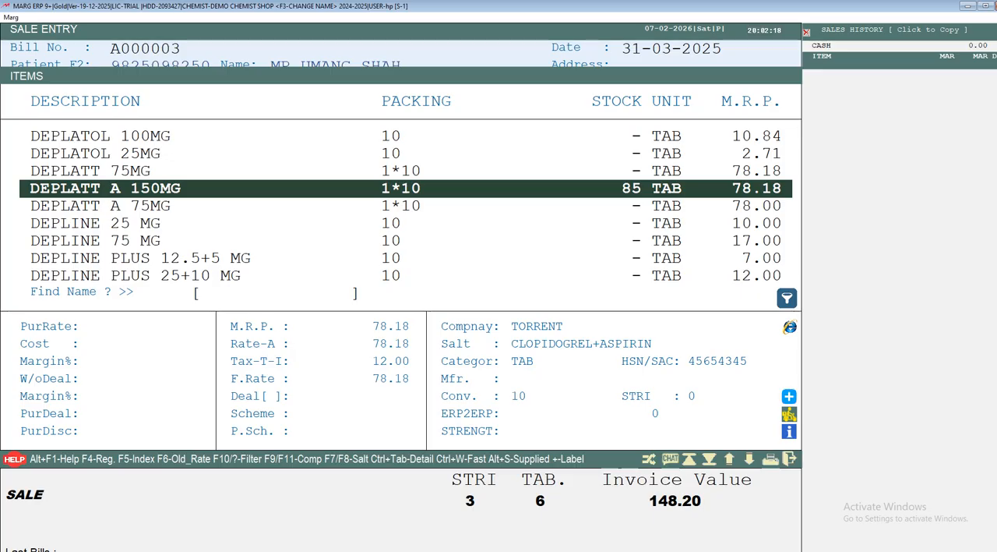
key("F9")
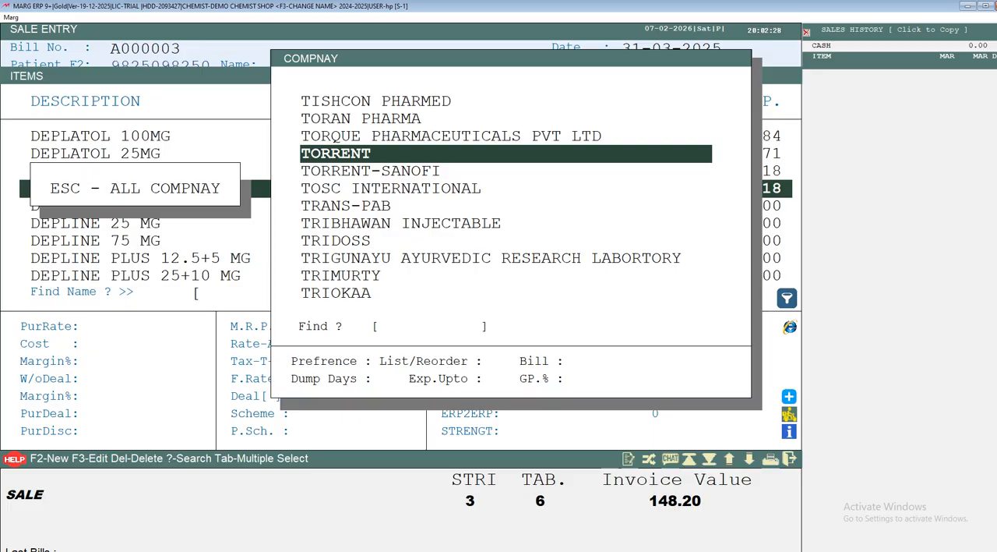
key("Up")
key("Up")
key("Up")
key("Up")
key("Up")
key("Up")
key("Up")
key("Up")
key("Up")
key("Up")
key("Up")
key("Up")
key("Up")
key("Up")
key("Up")
key("Up")
key("Up")
key("Up")
key("Up")
key("Up")
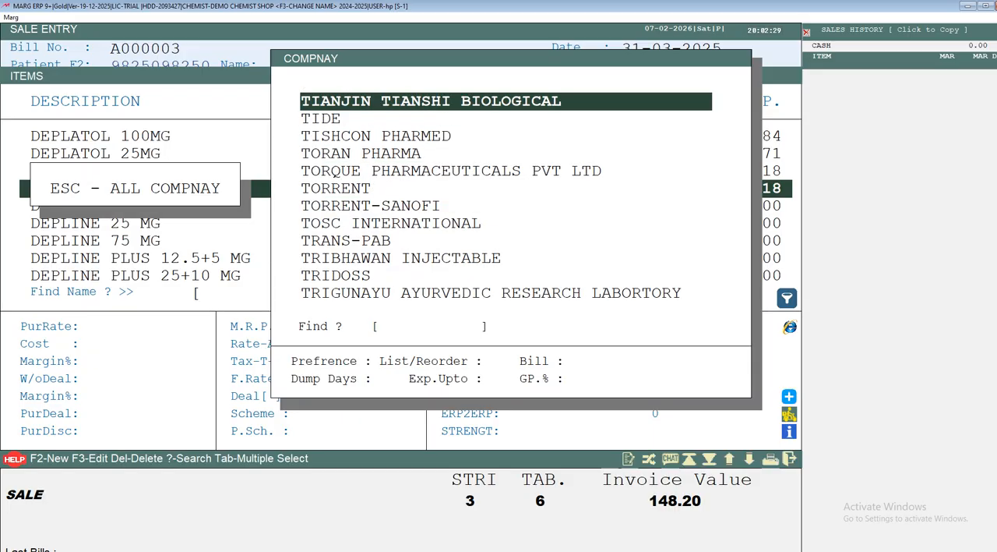
key("Up")
key("Up")
key("Up")
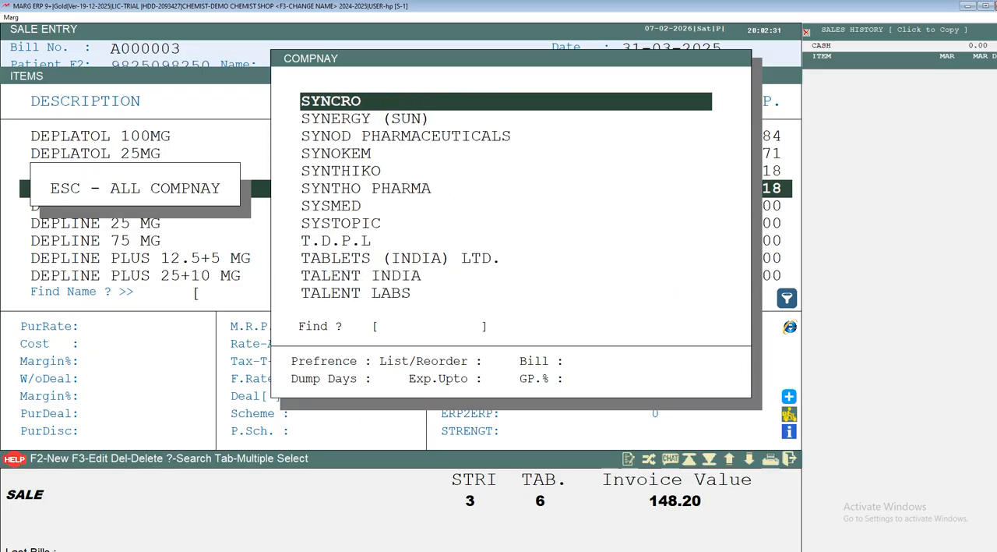
key("Up")
key("Up")
key("Up")
key("Up")
key("Up")
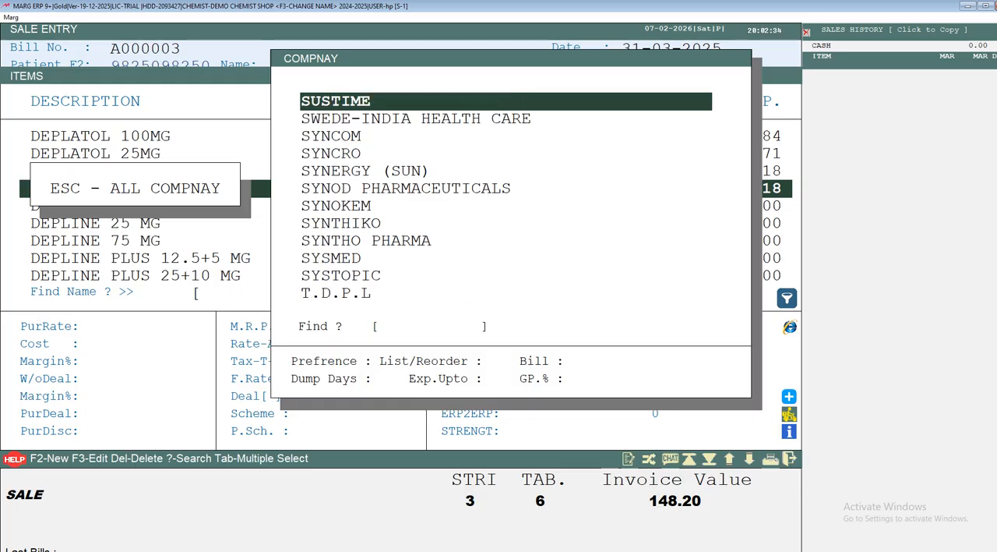
key("Up")
key("Up")
key("Up")
key("Up")
key("Up")
key("Up")
key("Up")
key("Up")
key("Up")
key("Up")
key("Up")
key("Up")
key("Up")
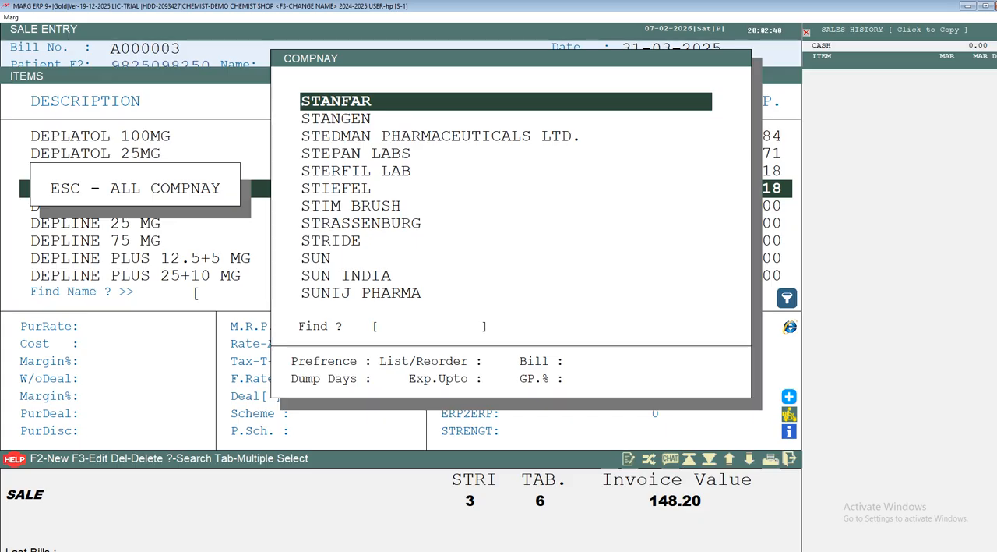
Find the company TORRENT with the search "TO" and restrict the item list to its products.
type("TO")
key("Down")
key("Down")
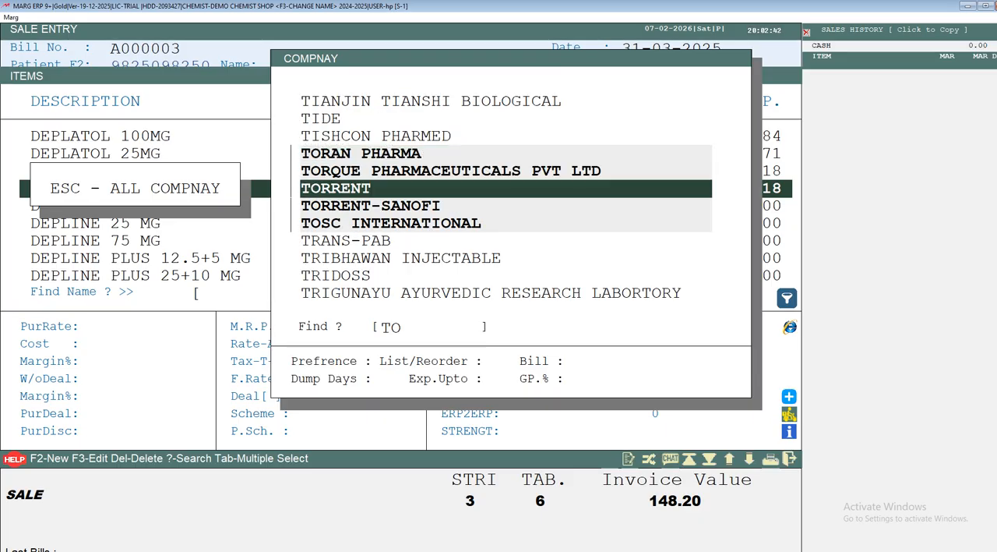
key("Return")
Look through the TORRENT products and reset the item list to all companies.
key("Down")
key("Down")
key("Down")
key("Down")
key("Down")
key("Down")
key("Down")
key("Down")
key("Down")
key("Down")
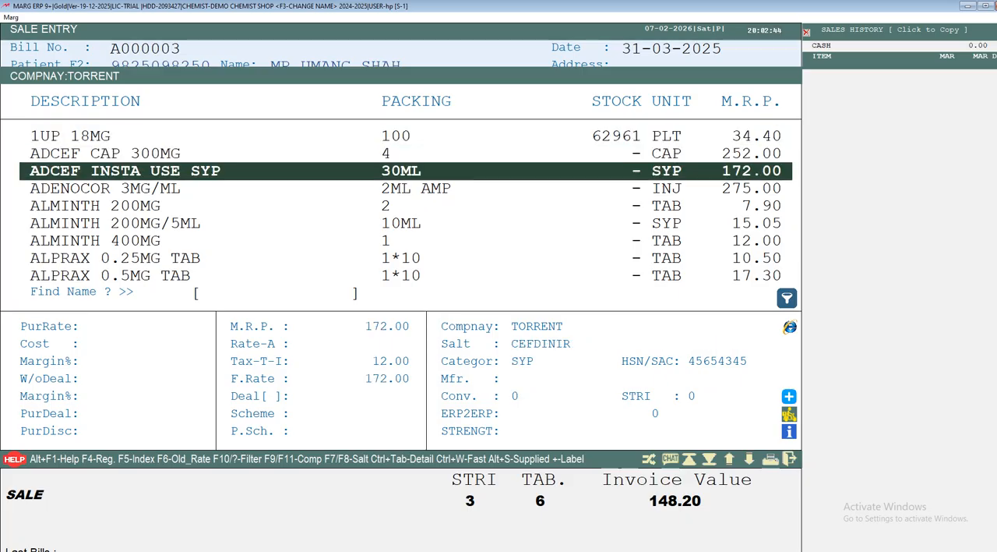
key("Down")
key("Down")
key("Down")
key("Down")
key("Down")
key("Down")
key("Down")
key("Down")
key("Down")
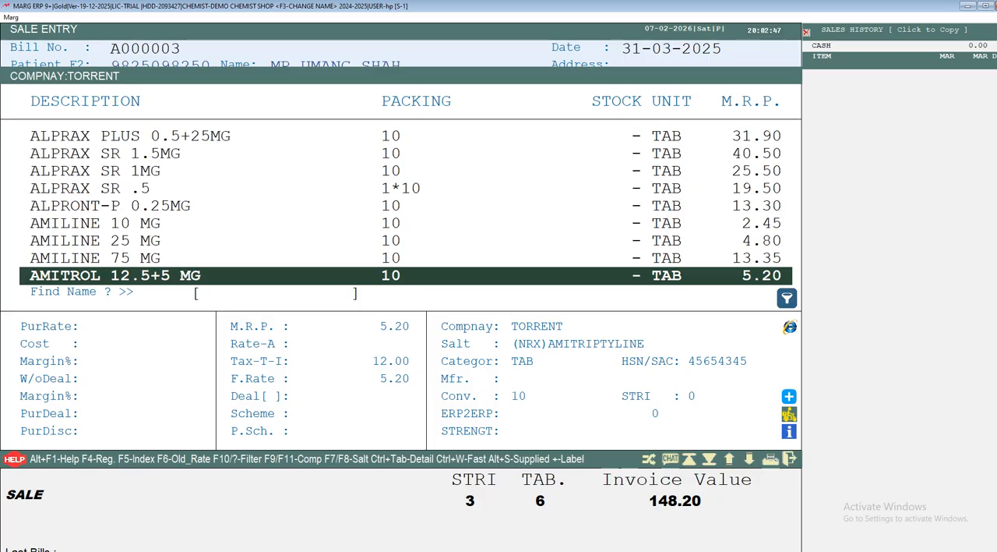
key("Up")
key("Up")
key("Up")
key("Up")
key("Up")
key("Up")
key("Up")
key("Up")
key("Up")
key("Up")
key("Up")
key("Up")
key("Up")
key("Up")
key("Up")
key("Up")
key("Up")
key("Up")
key("Up")
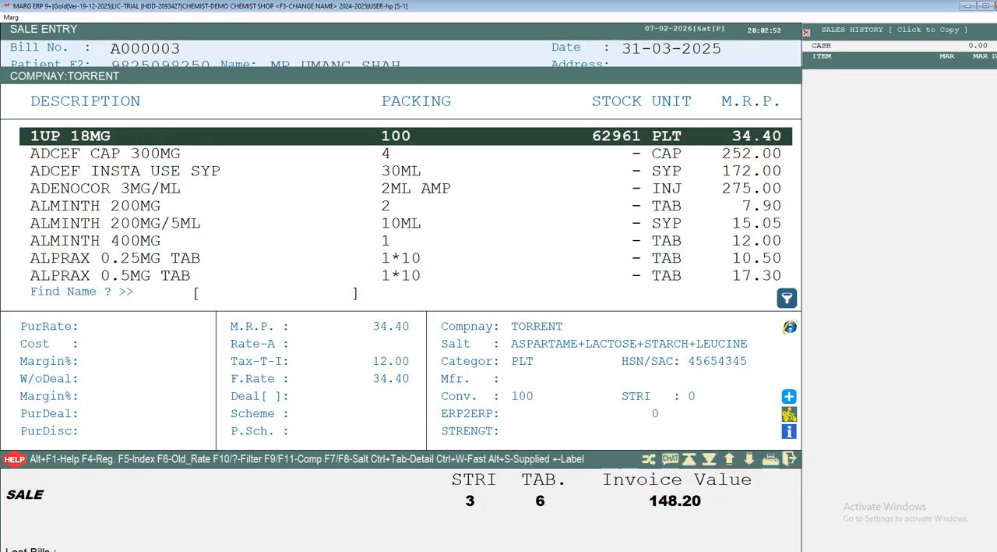
key("F9")
key("Escape")
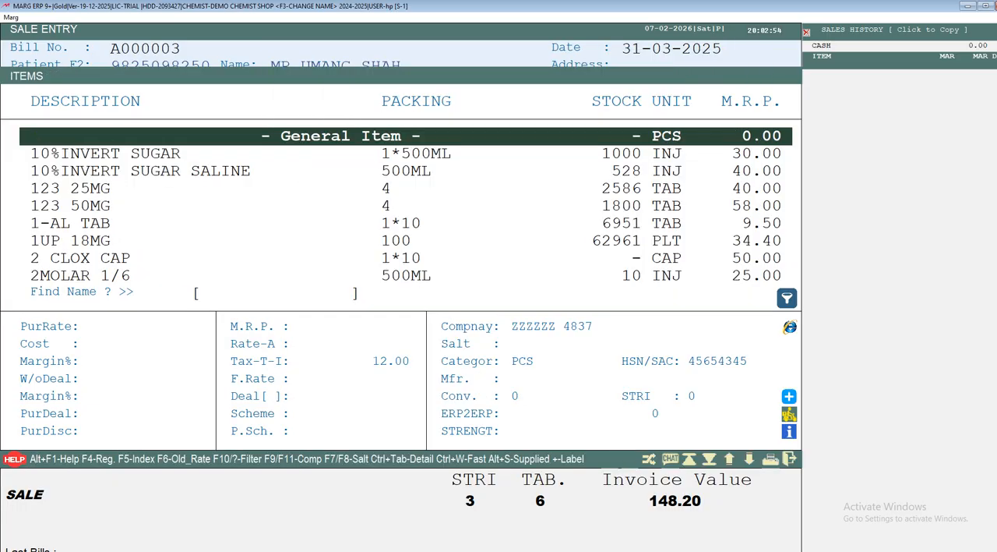
Search the salt list for "PARACE" and filter the items by the salt PARACETAMOL.
key("F7")
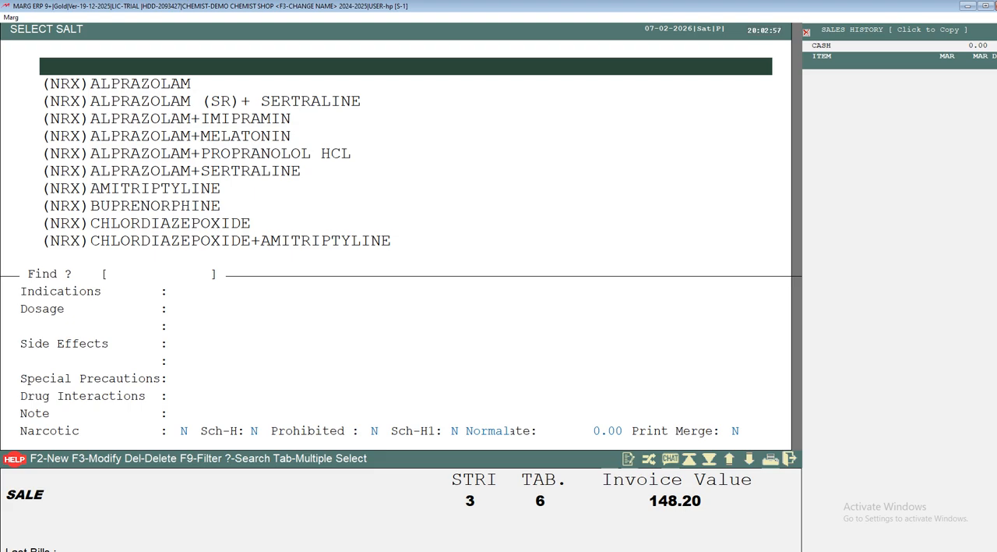
key("Down")
key("Down")
key("Down")
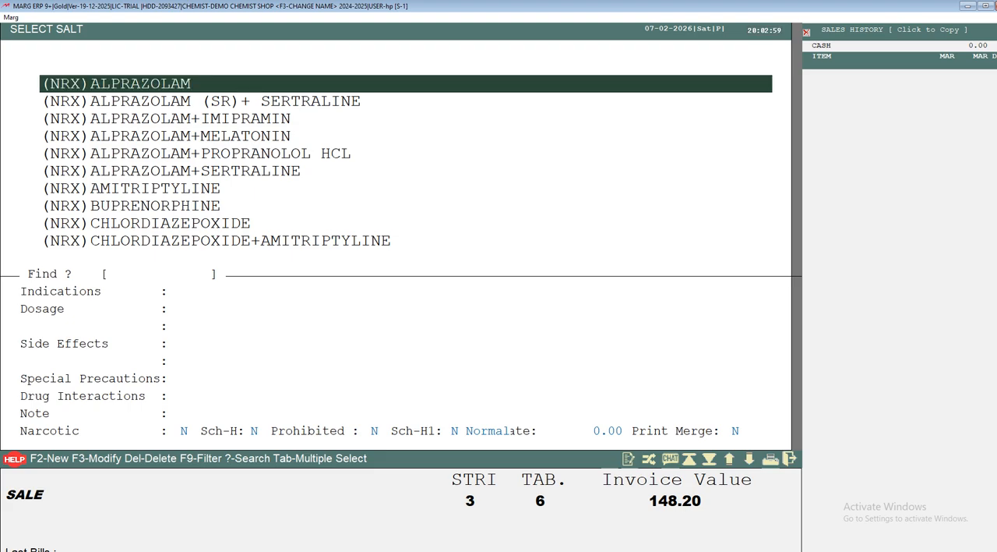
type("PARACE")
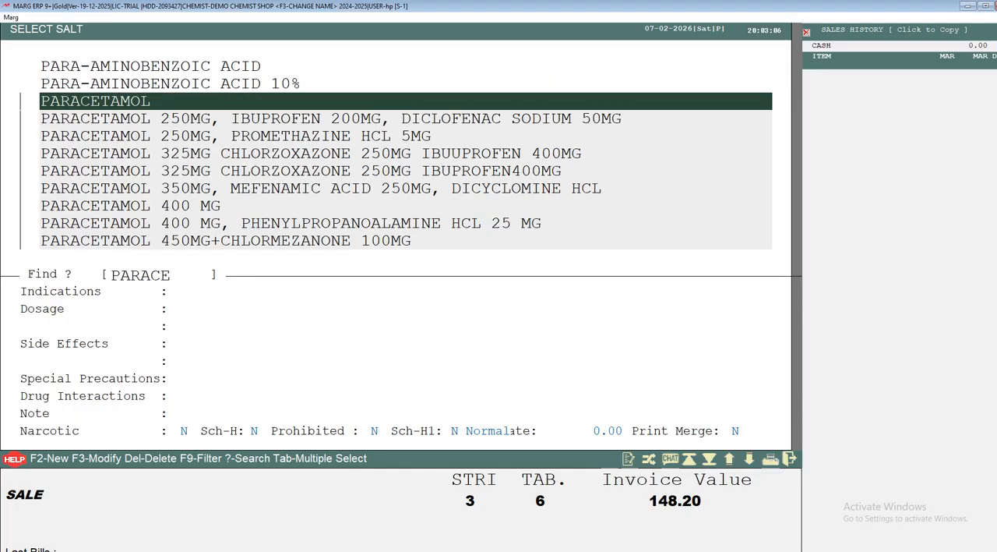
key("Return")
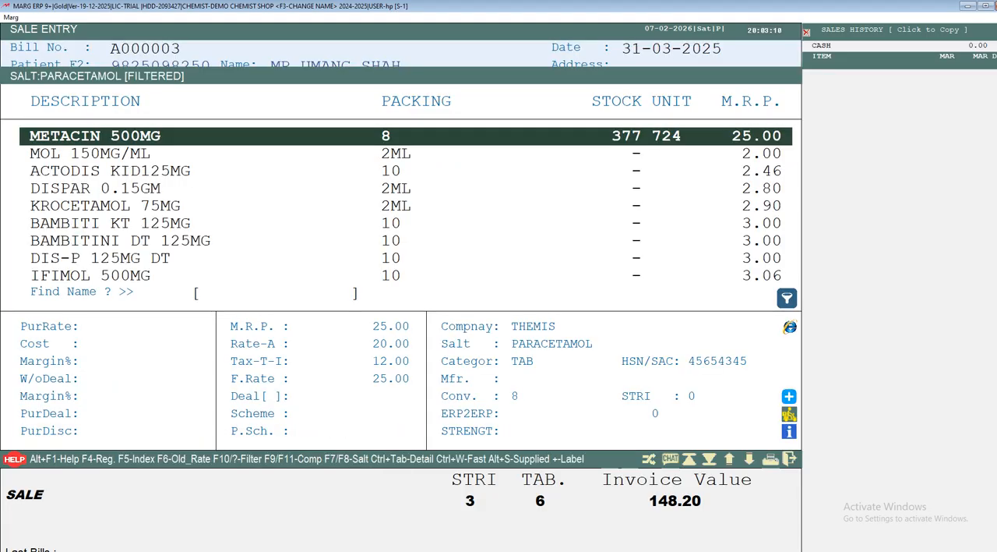
Look through the items containing the salt PARACETAMOL and clear the salt filter.
key("Down")
key("Down")
key("Down")
key("Down")
key("Down")
key("Down")
key("Down")
key("Down")
key("Down")
key("Down")
key("Down")
key("Down")
key("Down")
key("Down")
key("Down")
key("Down")
key("Down")
key("Down")
key("Down")
key("Down")
key("Down")
key("Down")
key("Down")
key("Down")
key("Down")
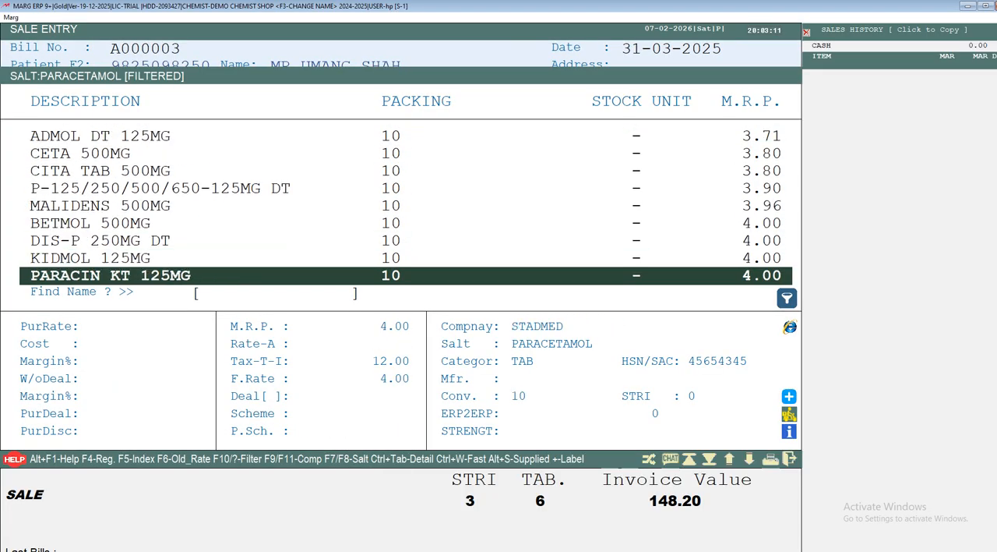
key("Up")
key("Up")
key("Up")
key("Up")
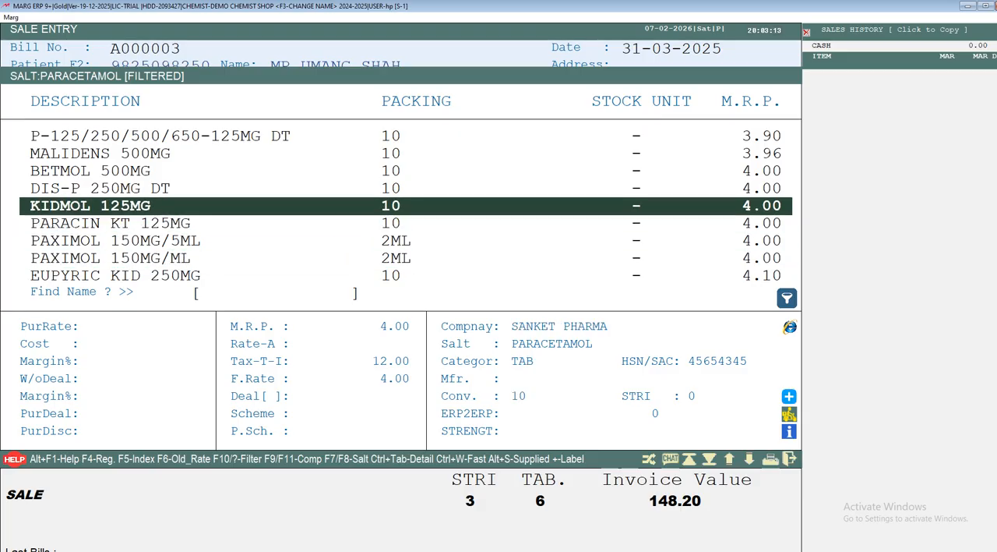
key("Down")
key("Down")
key("Up")
key("Up")
key("Up")
key("Up")
key("Up")
key("Up")
key("Up")
key("Up")
key("Up")
key("Up")
key("Up")
key("Up")
key("Up")
key("Up")
key("Up")
key("Up")
key("Up")
key("Up")
key("Up")
key("Up")
key("Up")
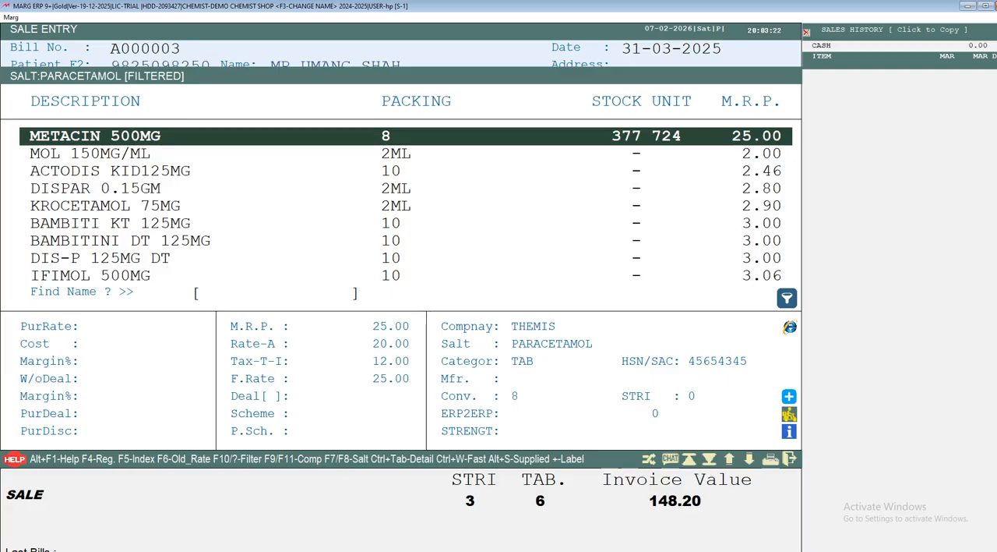
key("Escape")
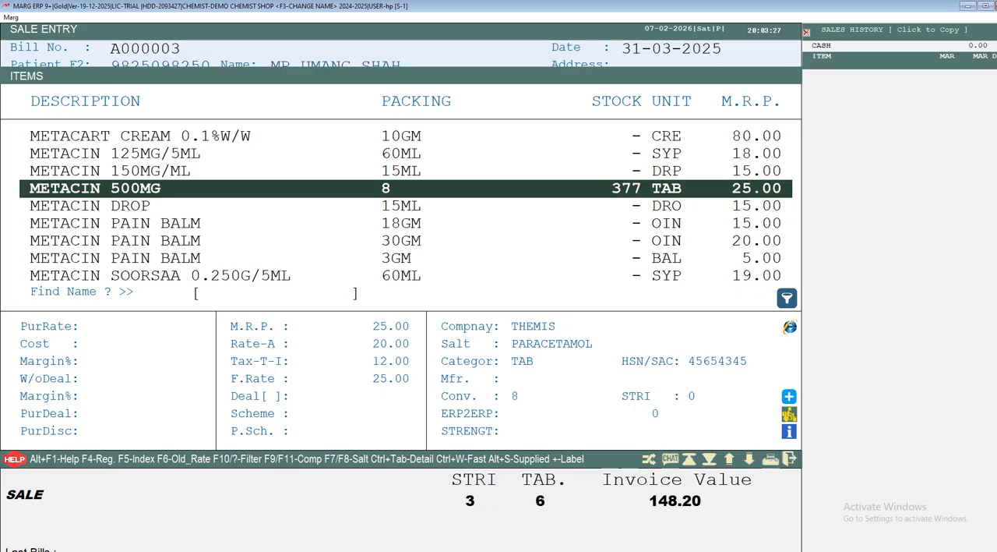
Reopen the salt list, then leave it and the item list to get back to the bill.
key("F8")
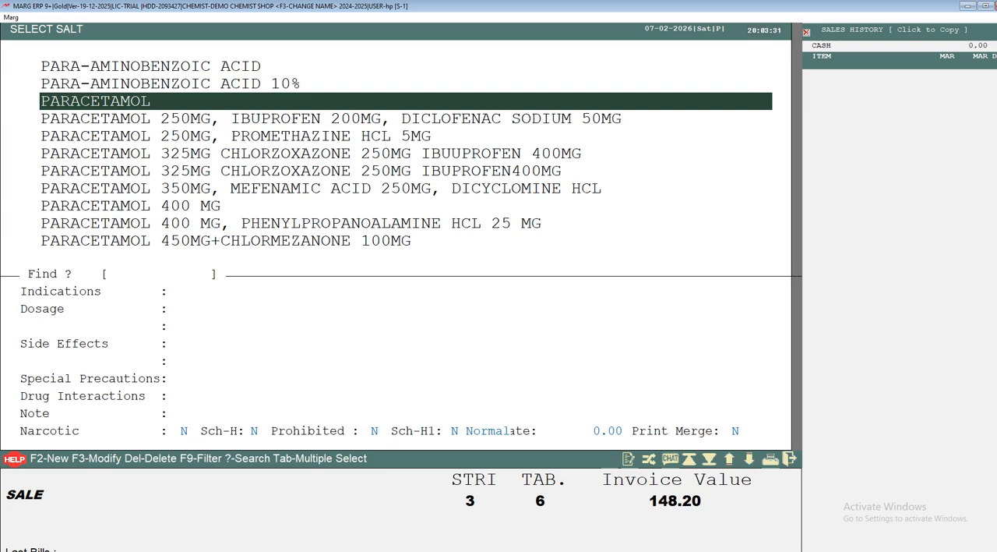
key("Escape")
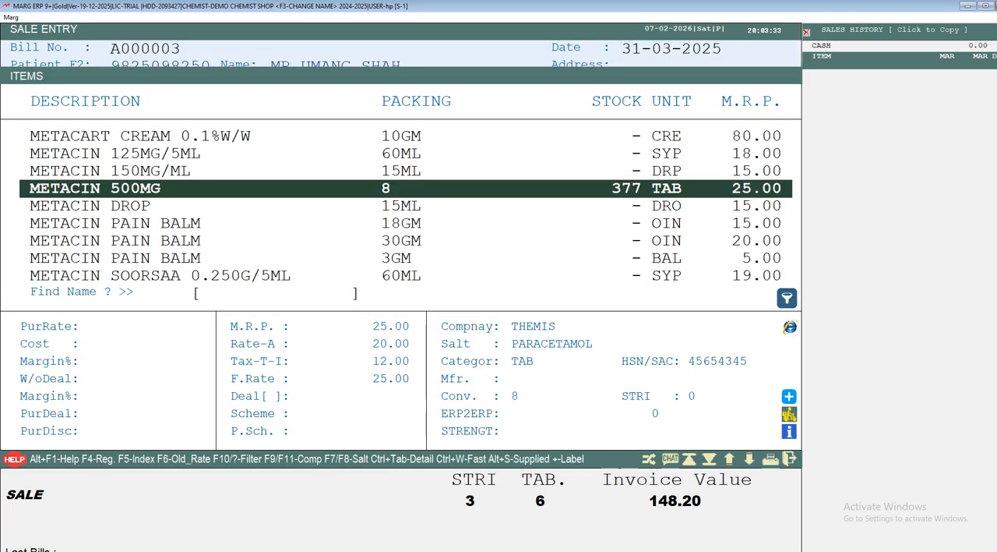
key("Escape")
key("Return")
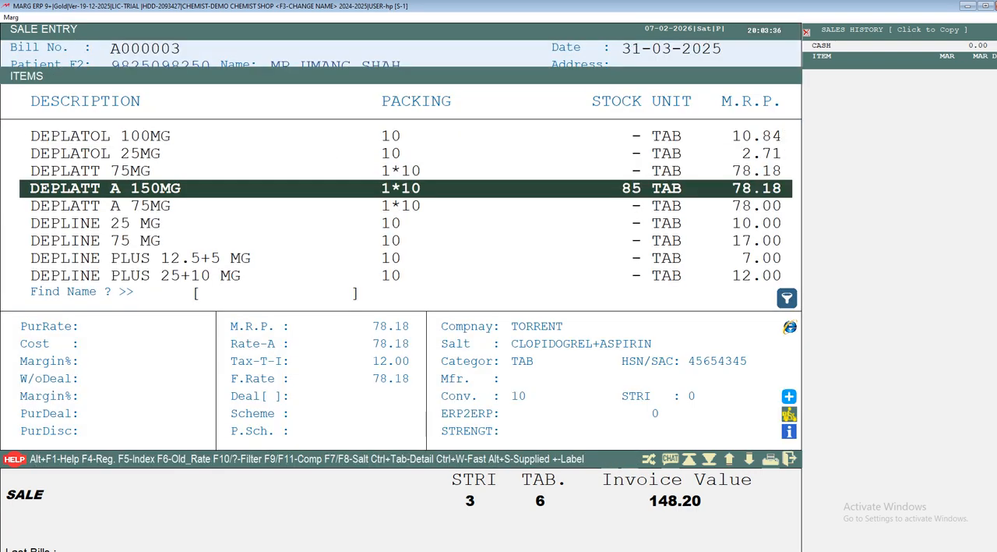
key("Escape")
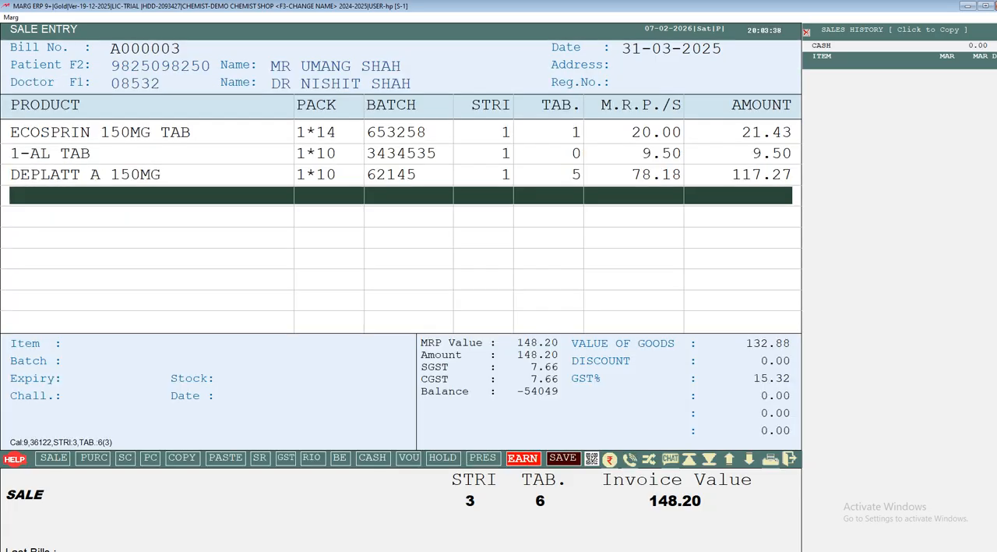
Try to add DEPLATOL 25MG on the fourth bill line.
key("Return")
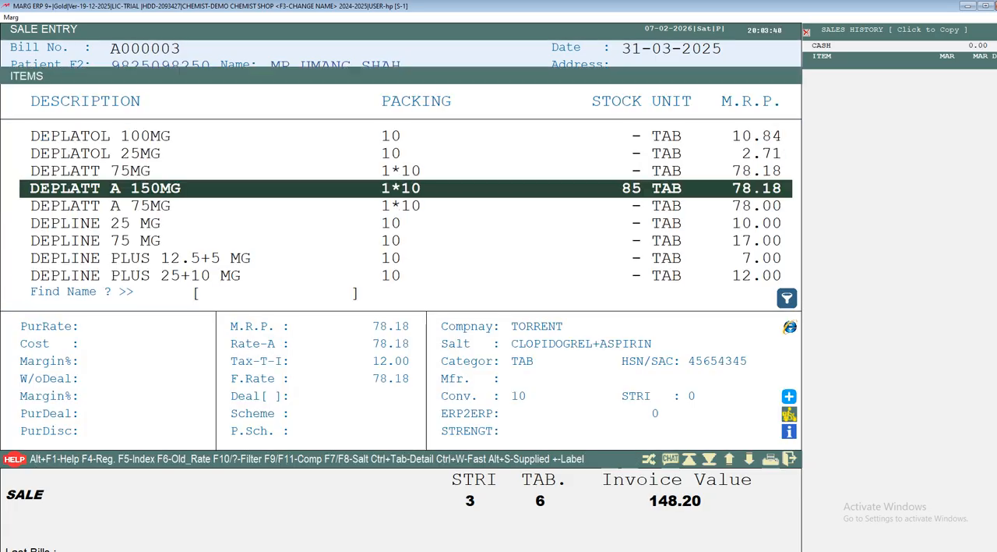
key("Up")
key("Up")
key("Return")
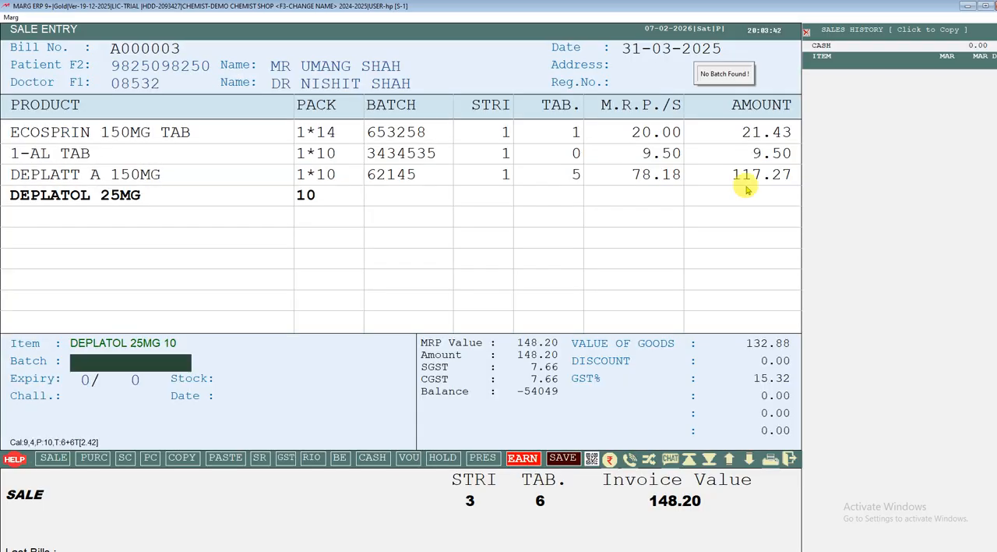
key("Escape")
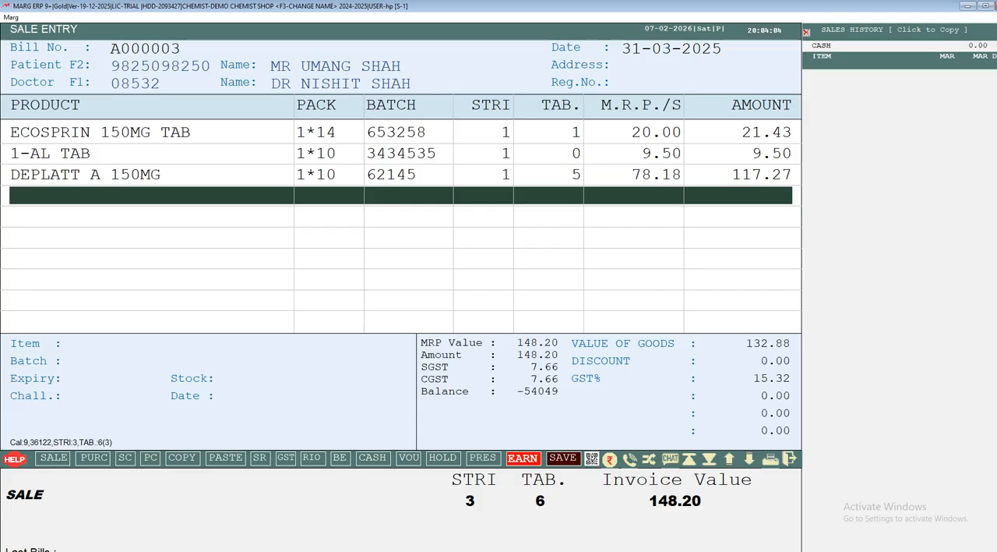
Start a second sale bill in a parallel window, entering the patient's mobile number and leaving the doctor blank.
key("alt+n")
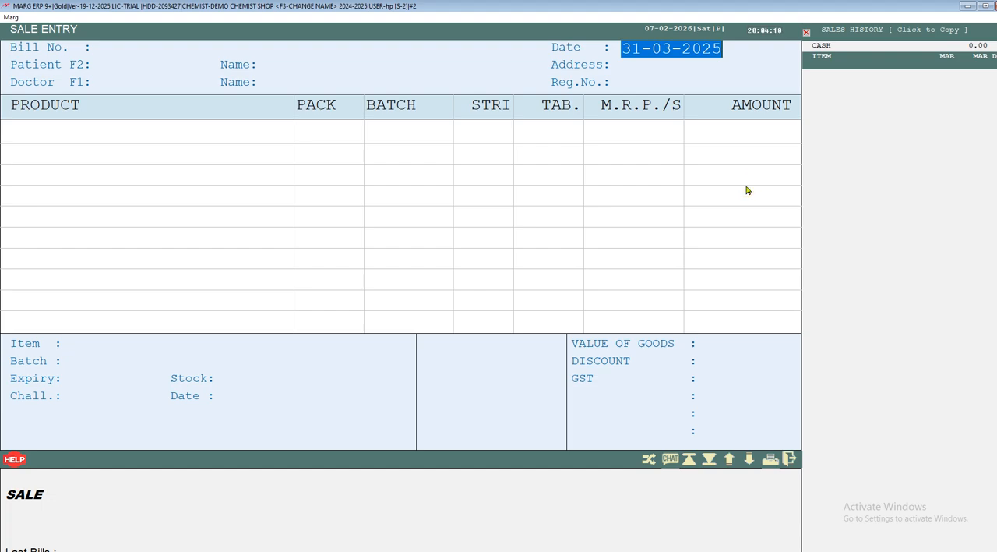
left_click(746, 189)
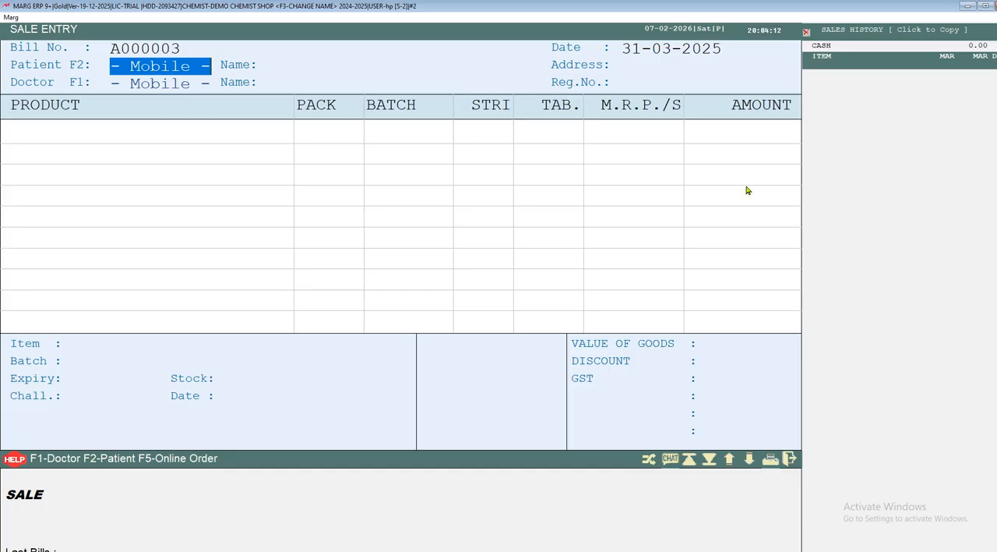
key("Return")
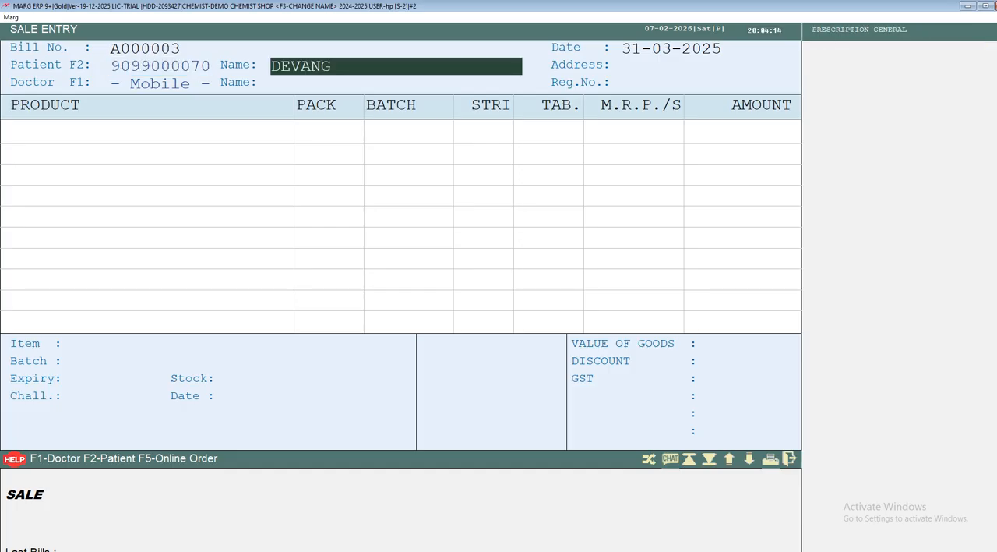
key("Return")
Add DEPLATT A 150MG to the second bill with a quantity of 10 tablets.
key("Return")
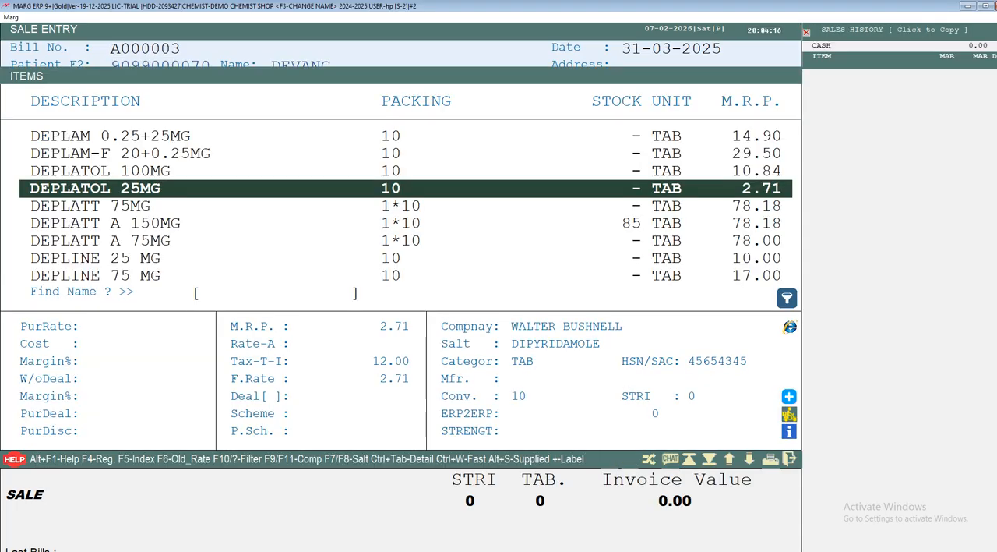
key("Down")
key("Down")
key("Return")
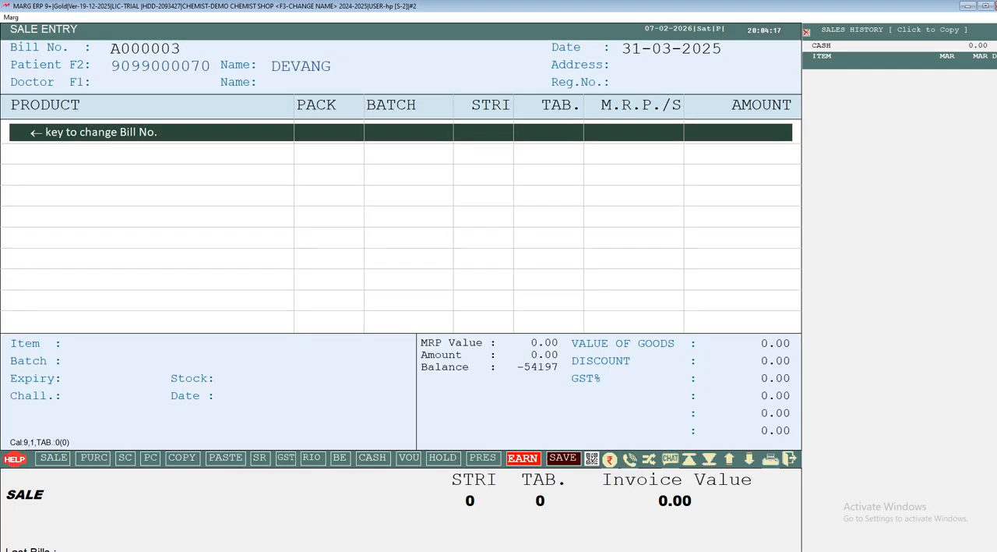
type("10")
Save the second bill without printing it and return to the pending first bill.
key("Return")
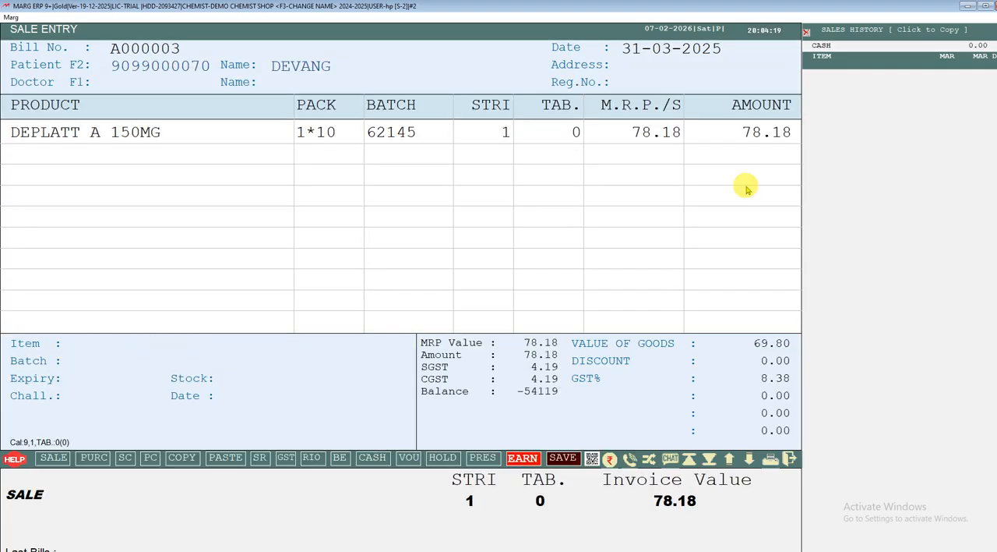
key("Escape")
key("Return")
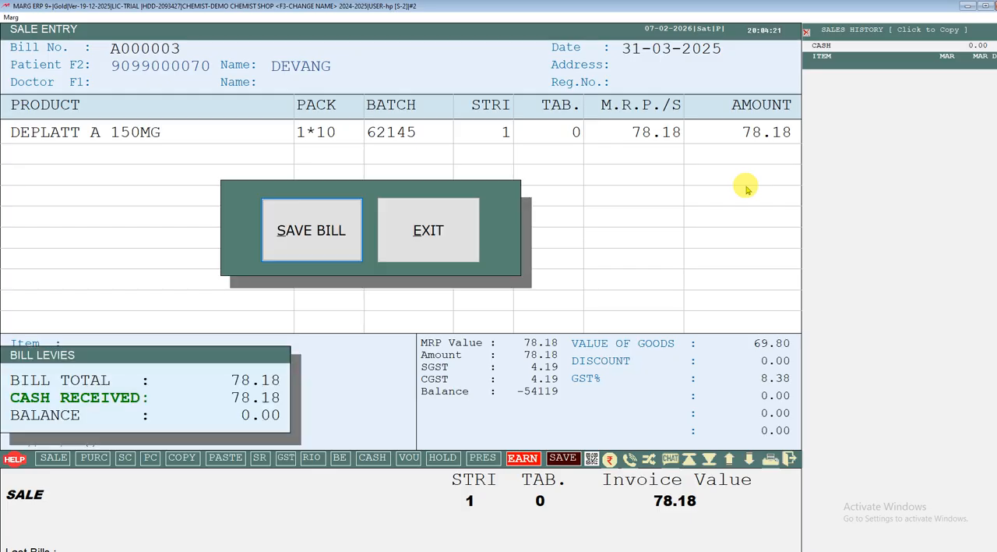
key("Return")
key("Return")
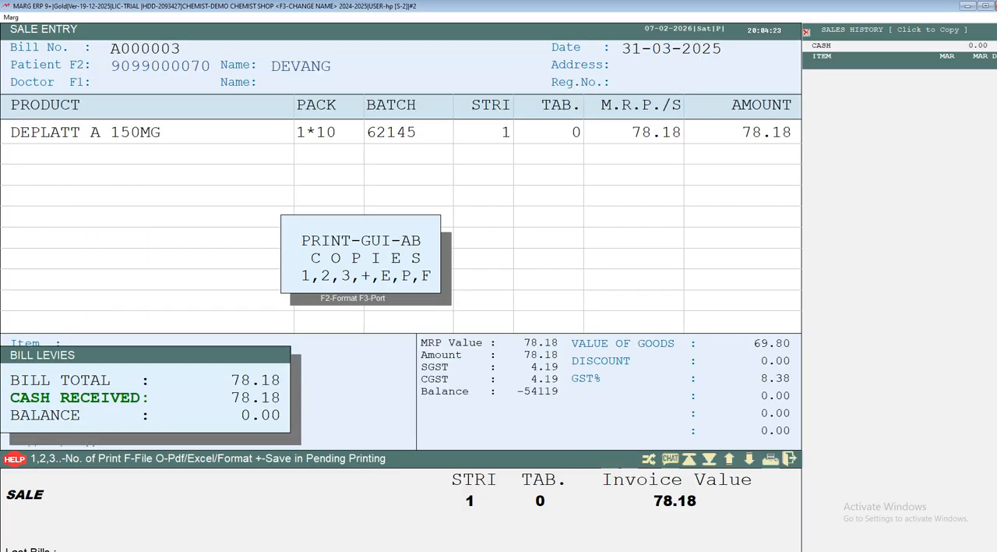
key("Escape")
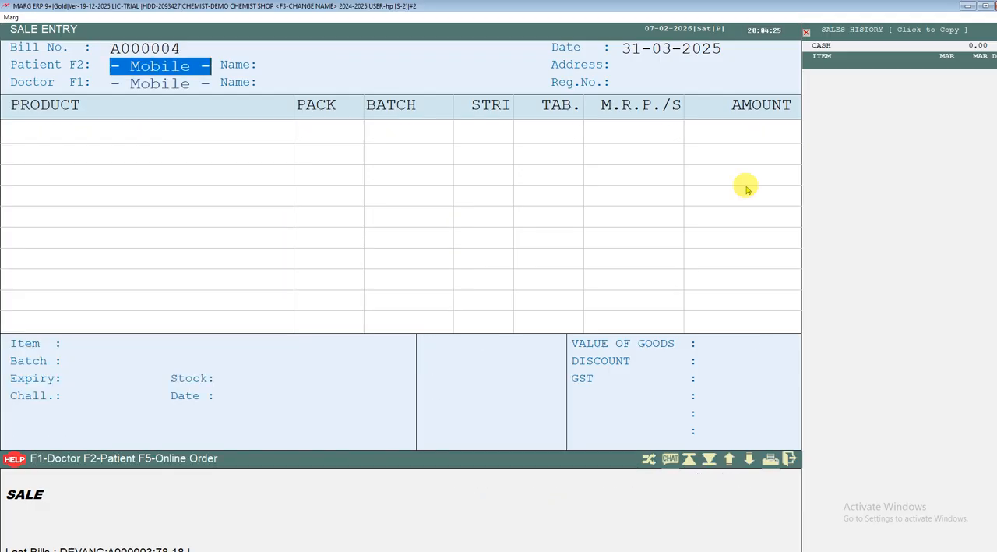
key("Escape")
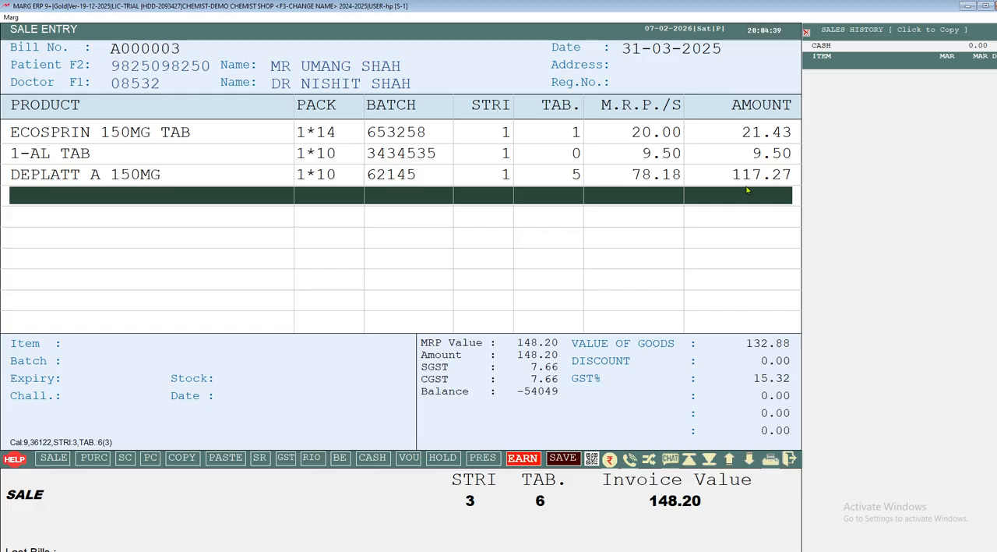
key("Return")
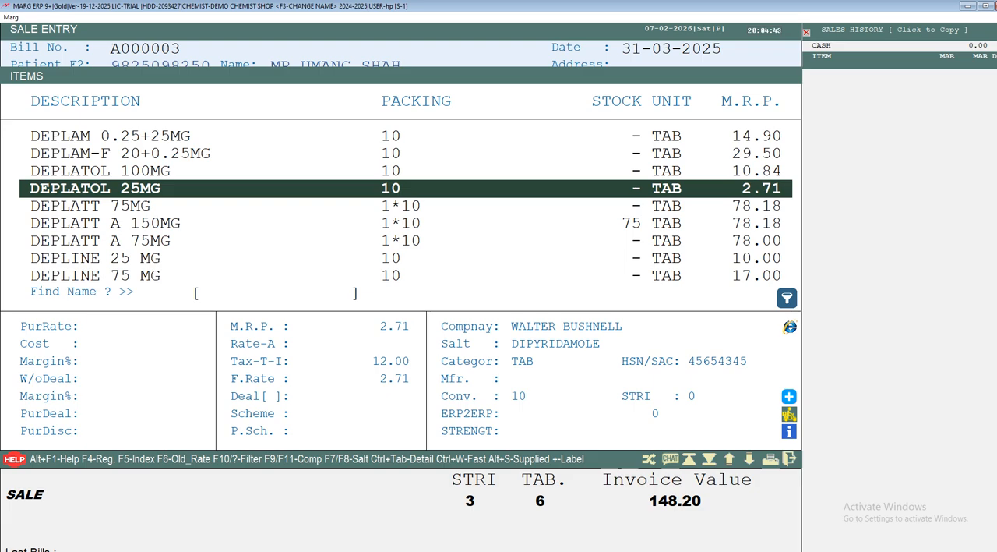
key("Escape")
key("Return")
key("Escape")
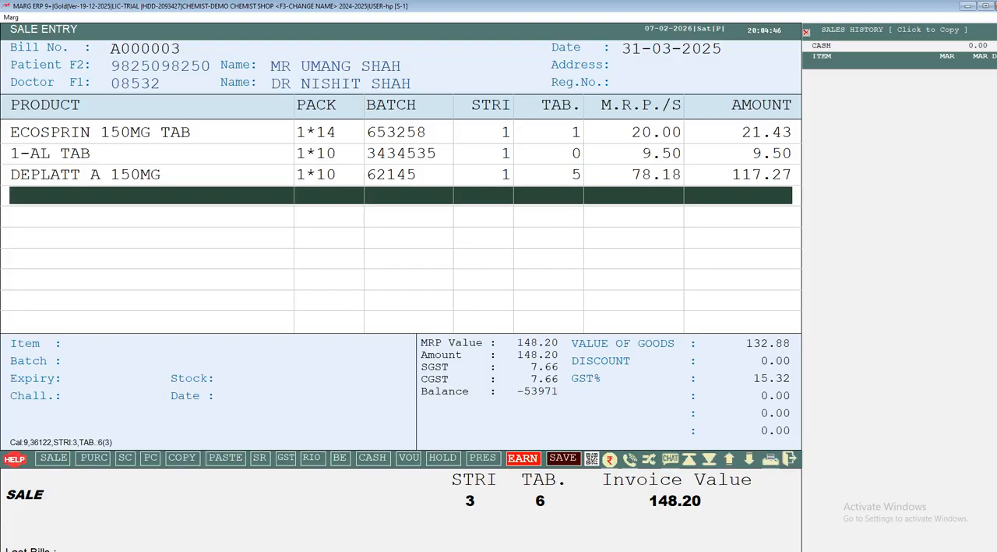
key("Return")
key("Return")
Add DEPLATT A 150MG on the fourth line of the first bill with a quantity of 1 tablet.
key("Return")
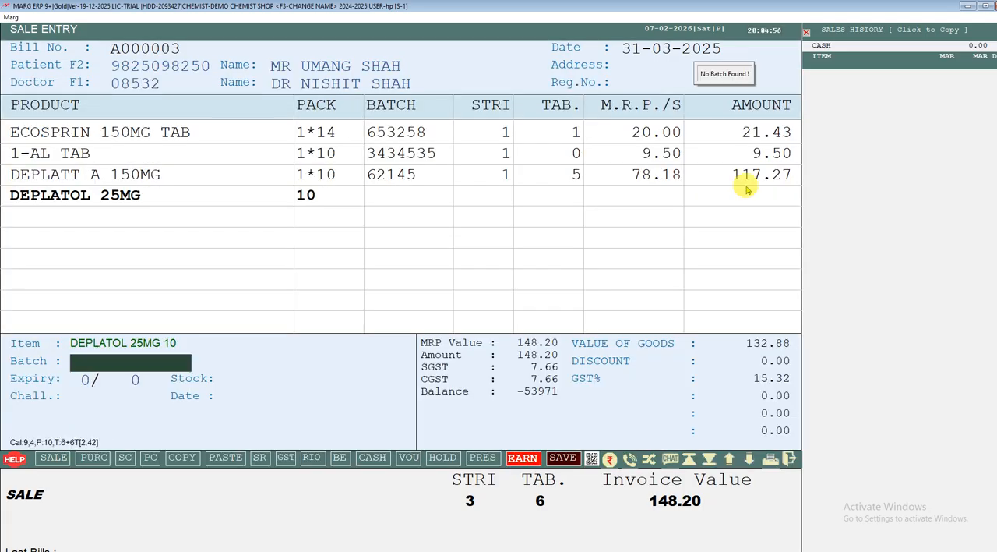
key("Escape")
key("Return")
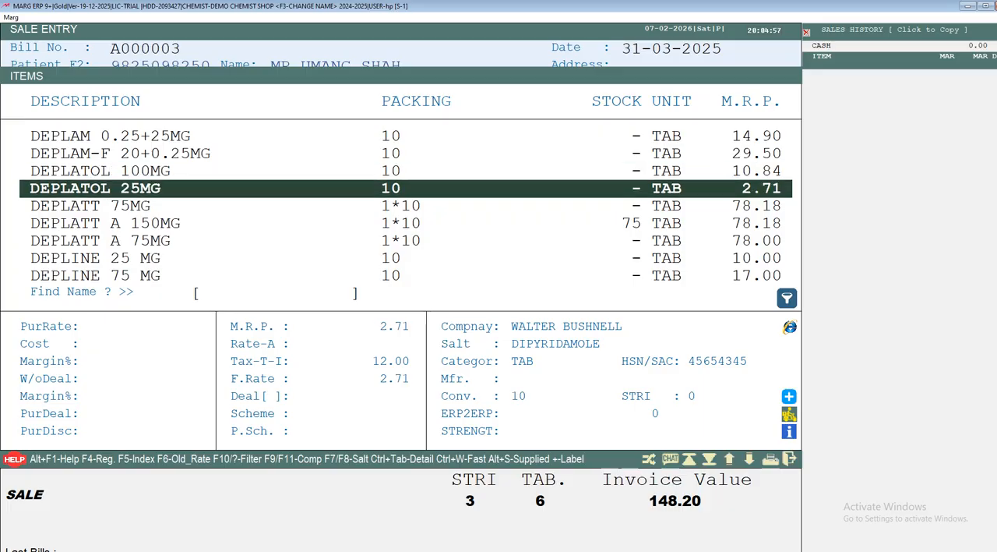
key("Down")
key("Down")
key("Return")
key("Return")
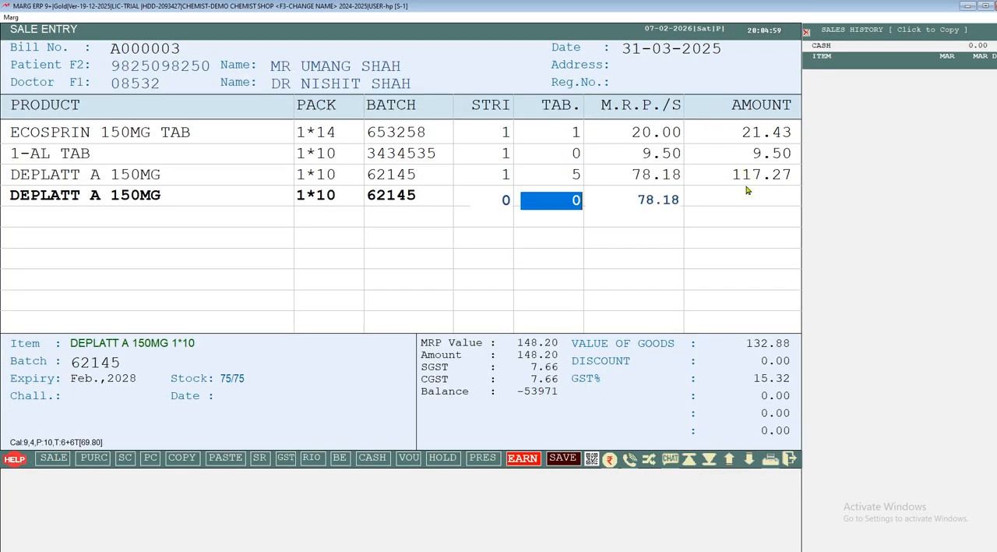
type("1")
key("Return")
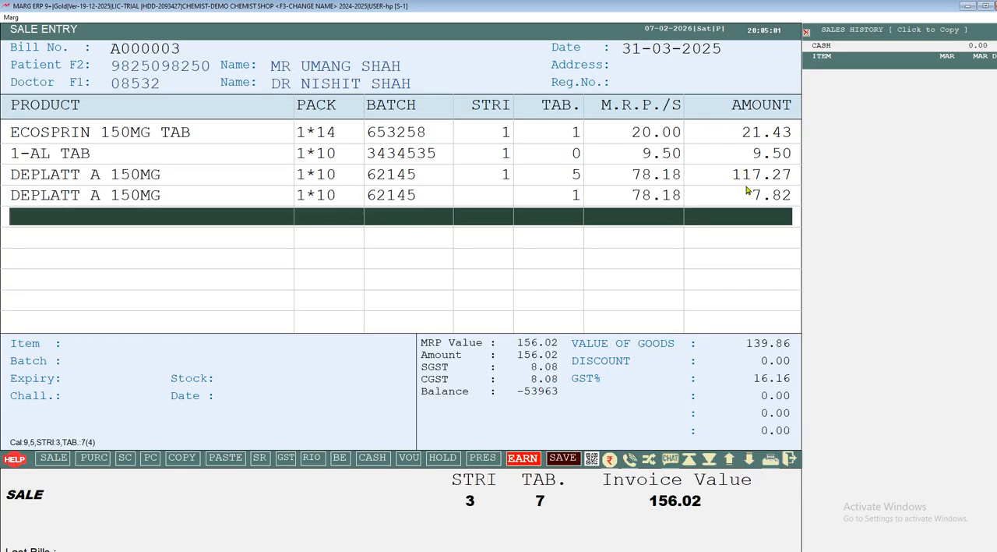
Switch the item list for the fifth bill line to fast billing mode, leaving DEPLATT A 150MG at quantity 0.
key("Return")
key("Escape")
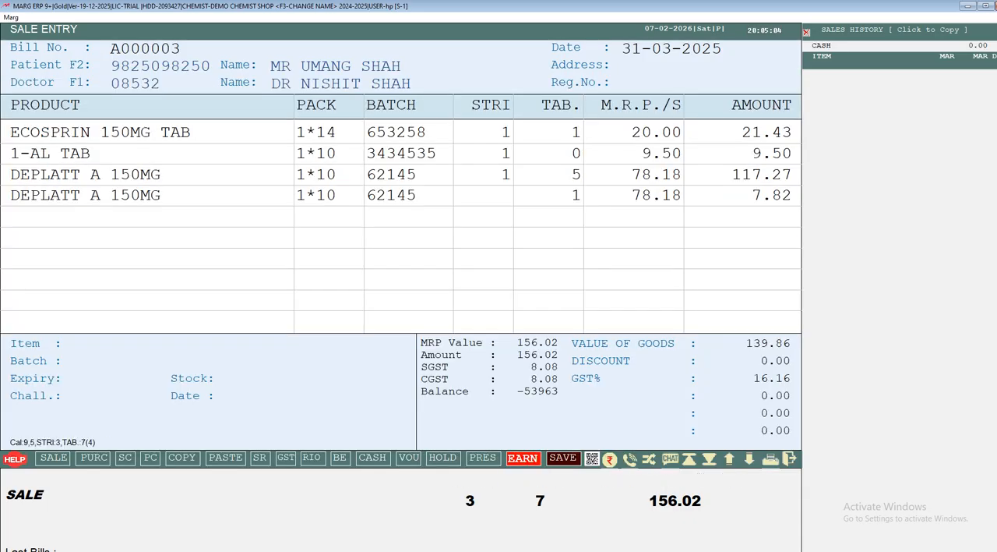
key("Return")
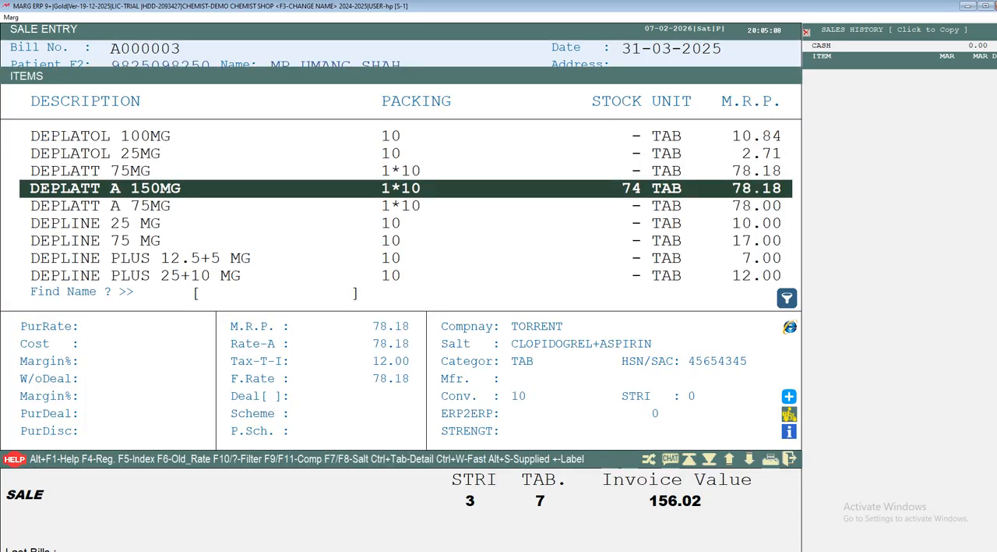
left_click(746, 188)
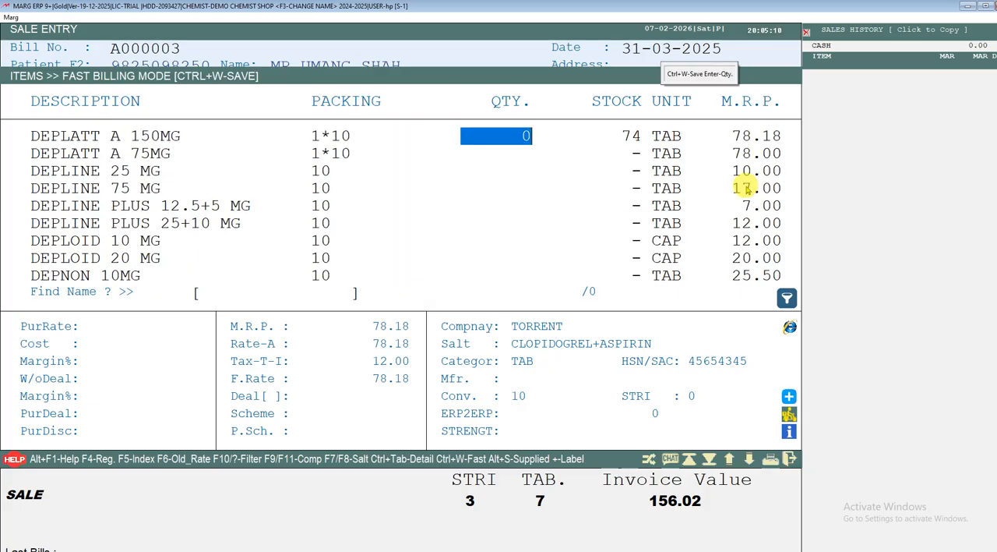
key("Return")
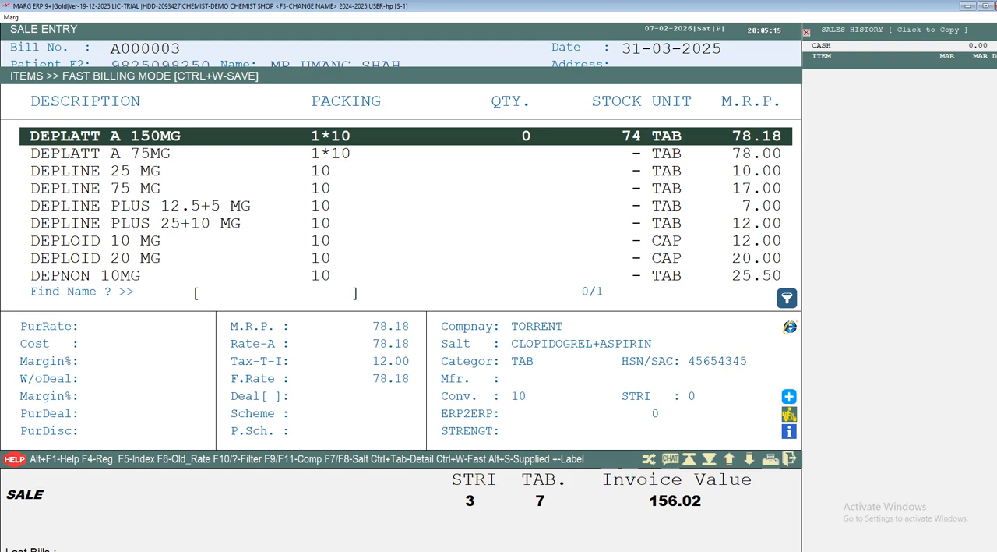
Find METACIN in the fast billing list and set the quantity of METACIN 500MG to 10.
type("METACIN")
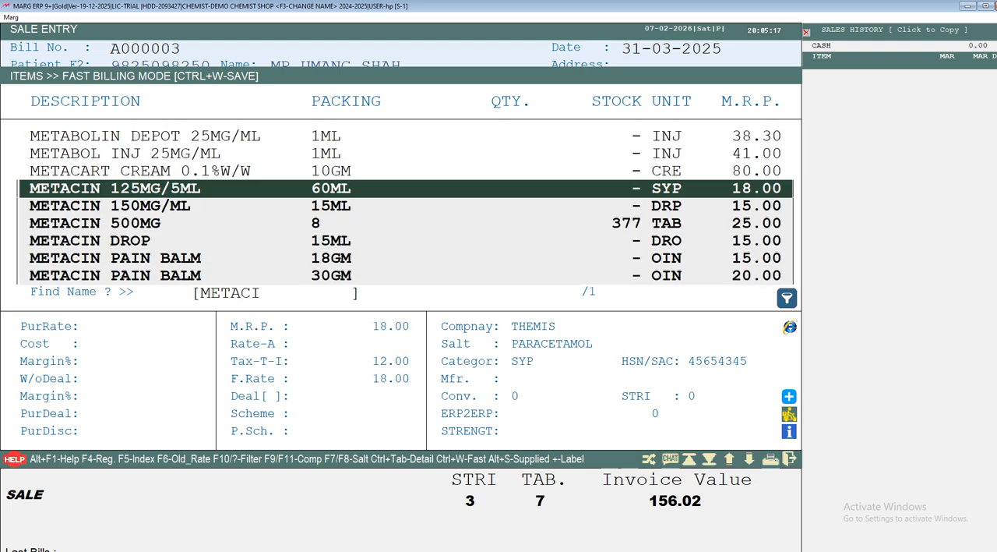
key("Down")
key("Down")
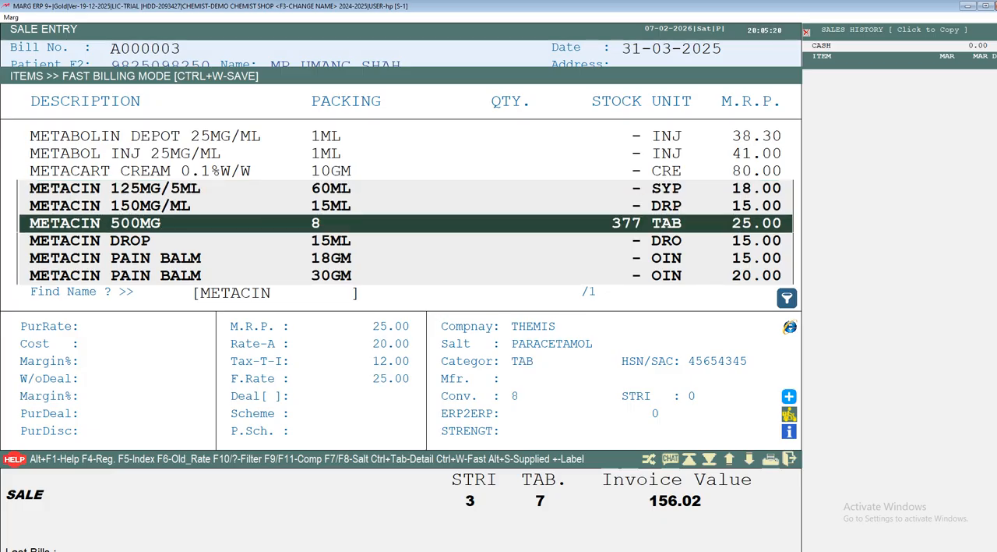
key("Return")
type("10")
key("Return")
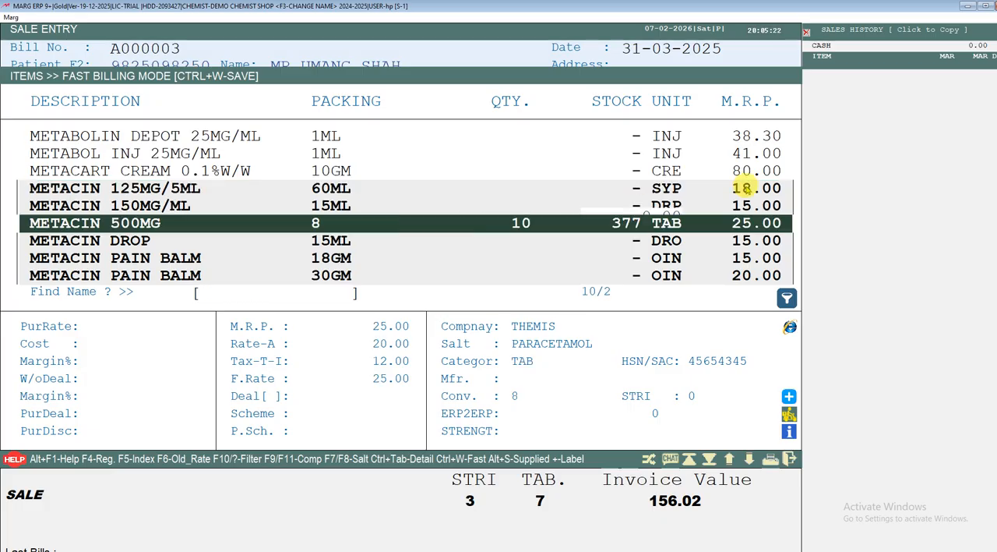
key("Up")
key("Up")
key("Up")
key("Return")
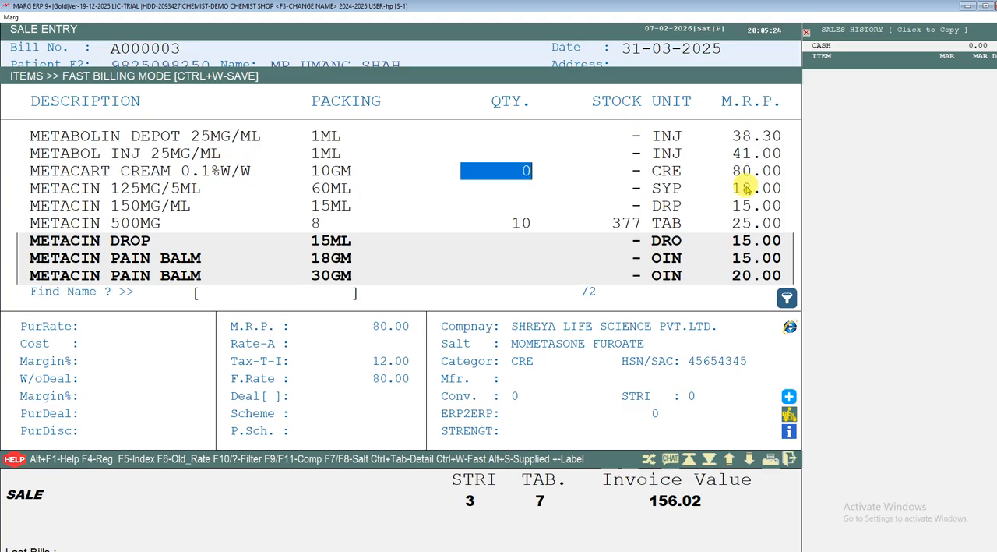
key("Return")
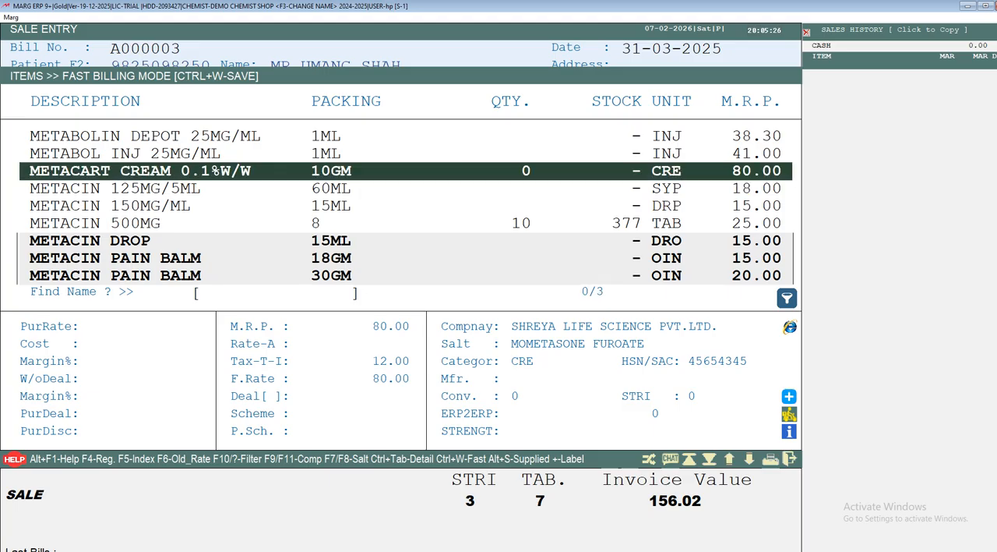
Find ECOS in the fast billing list and set the quantity of ECOSPRIN 150MG TAB to 10.
type("ECOS")
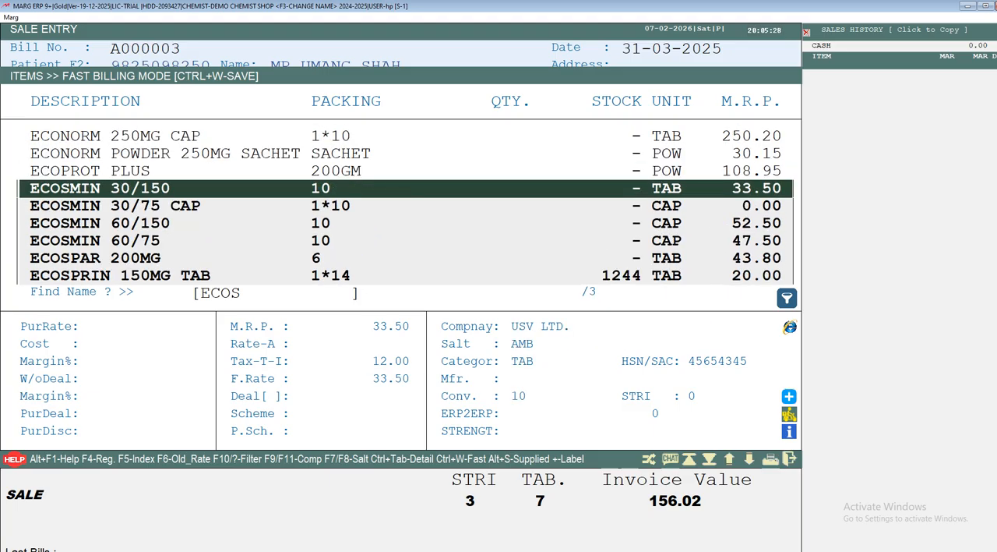
key("Down")
key("Down")
key("Down")
key("Down")
key("Down")
key("Return")
type("10")
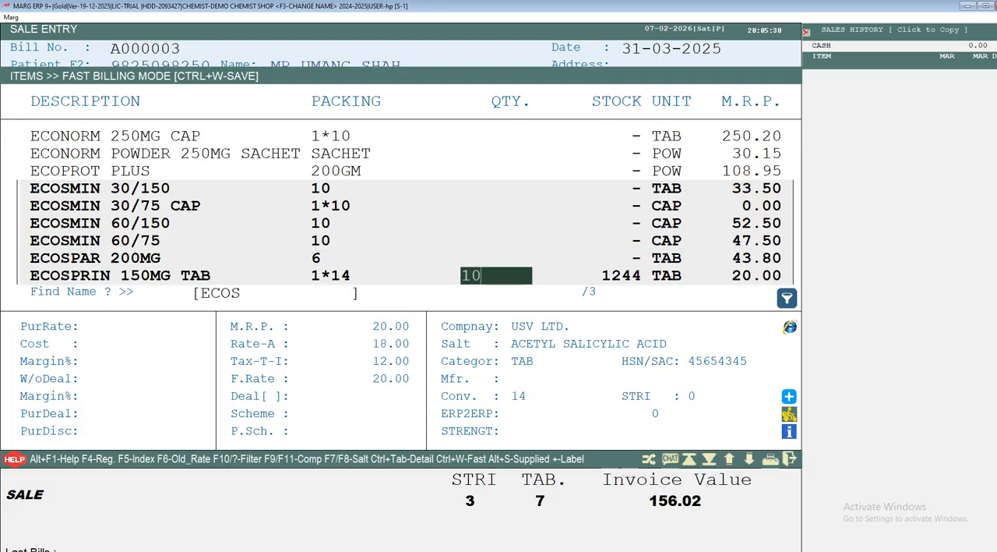
key("Return")
key("Down")
key("Down")
key("Down")
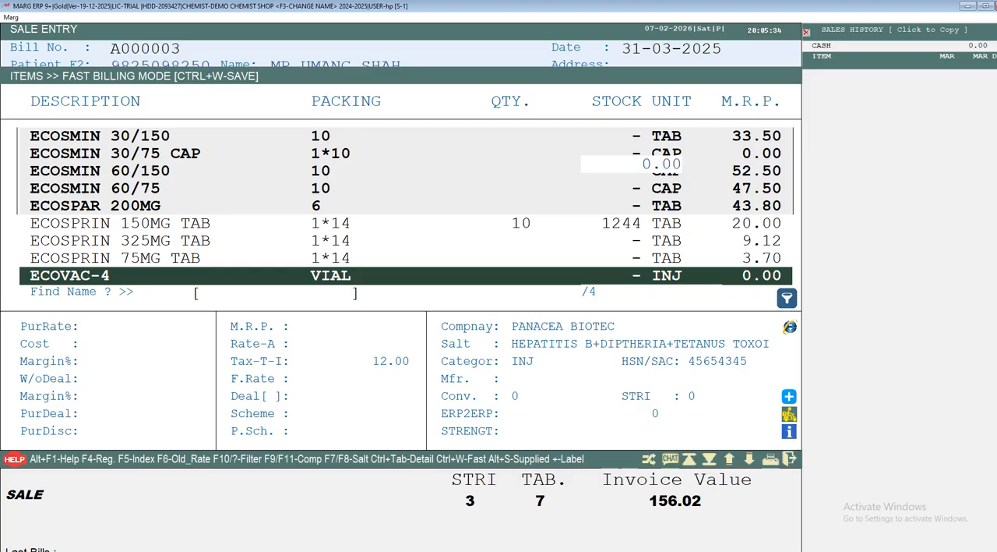
type("LPL")
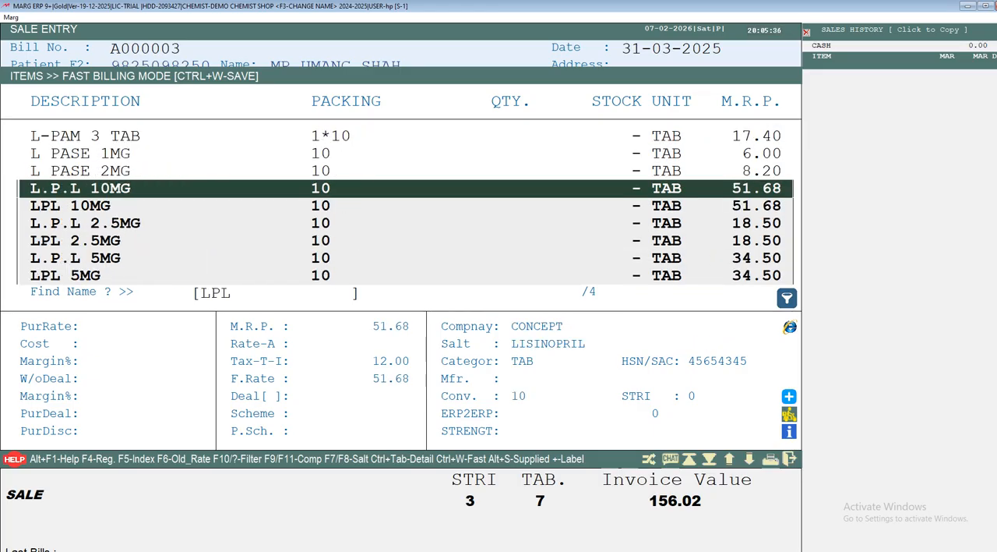
key("Down")
key("Down")
key("Down")
key("Down")
key("Down")
key("Down")
key("Down")
key("Down")
key("Down")
key("Down")
key("Down")
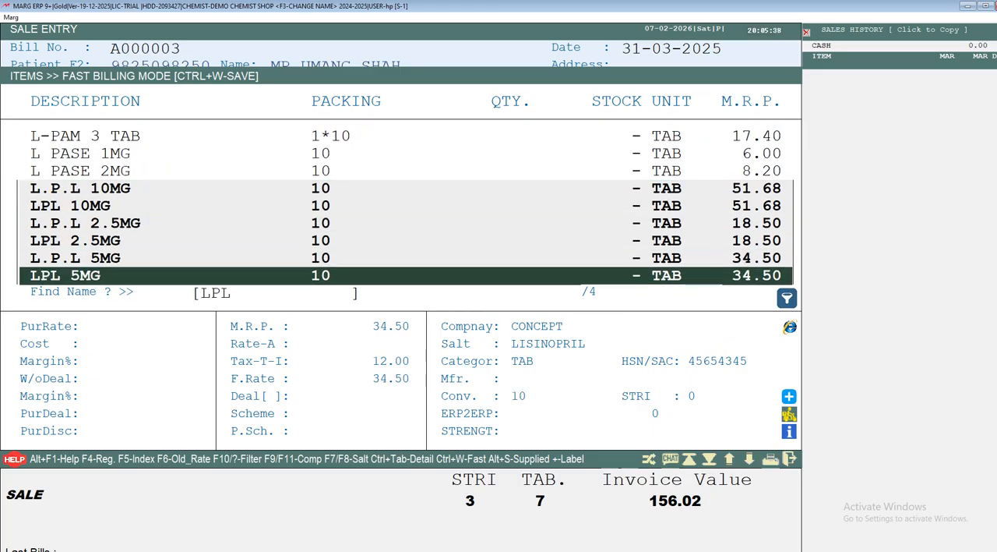
key("Down")
key("Down")
key("Down")
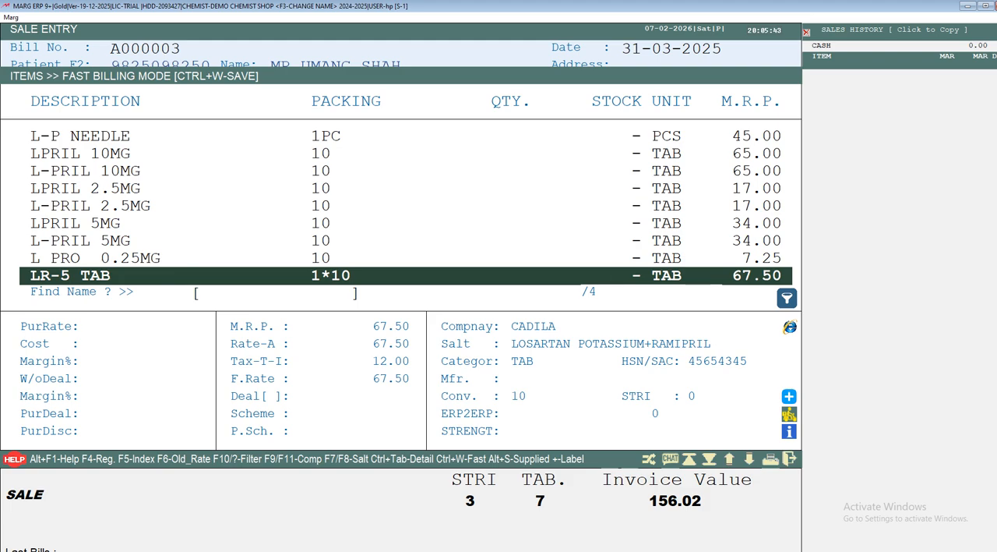
Find the items starting with 1 in the fast billing list and set the quantity of 1-AL TAB to 10.
type("1")
key("Down")
key("Down")
key("Down")
key("Down")
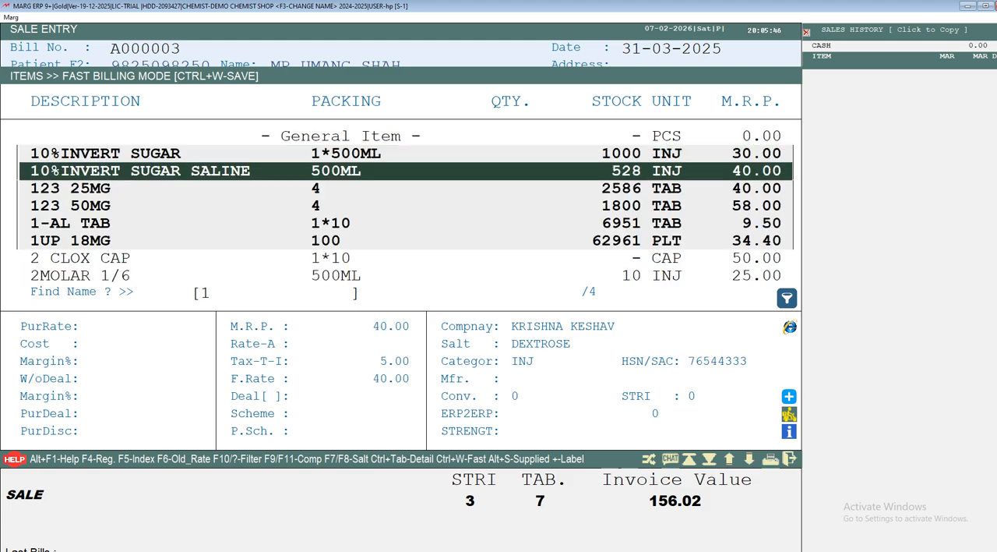
key("Return")
type("10")
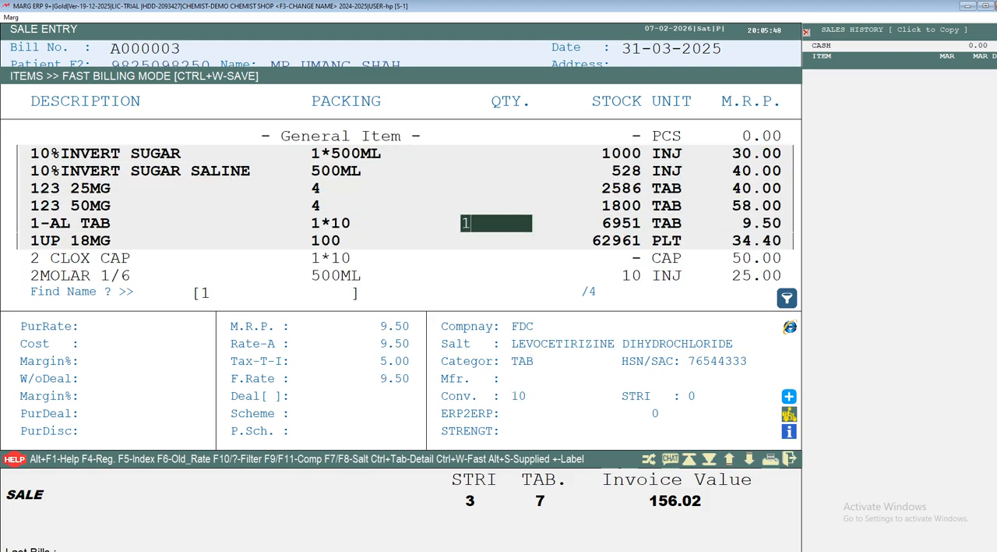
key("Return")
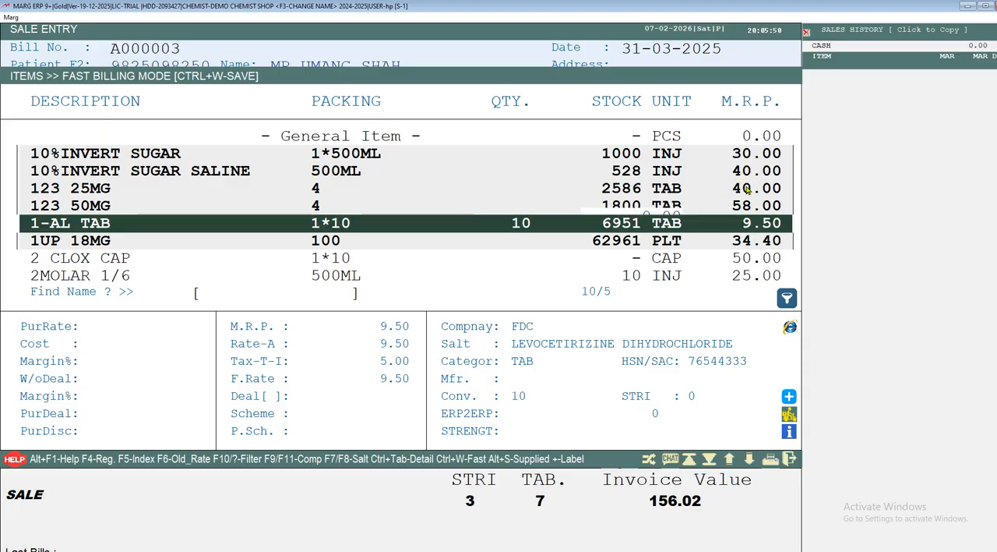
Save the fast billing selections into the bill and review the added item lines.
key("ctrl+w")
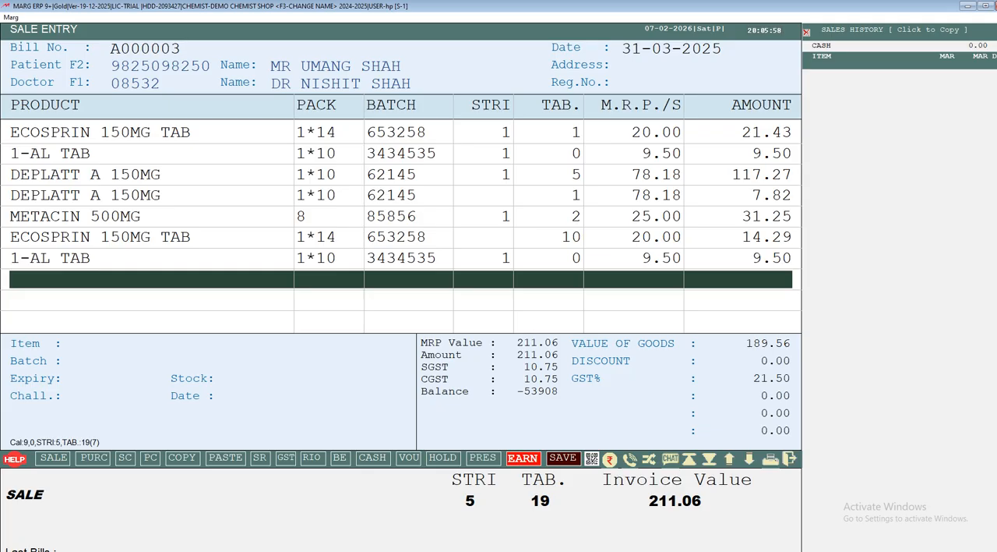
key("Up")
key("Up")
key("Up")
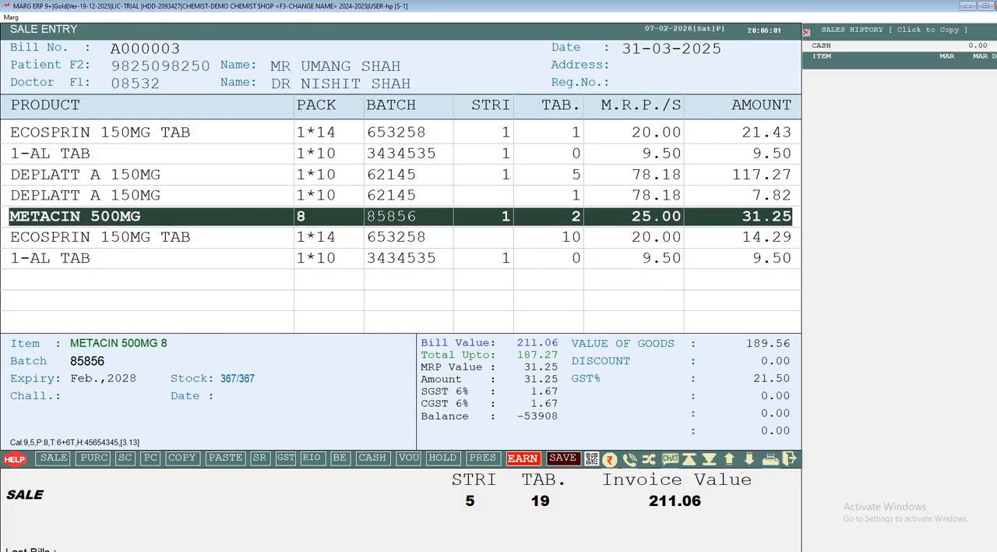
key("Down")
key("Down")
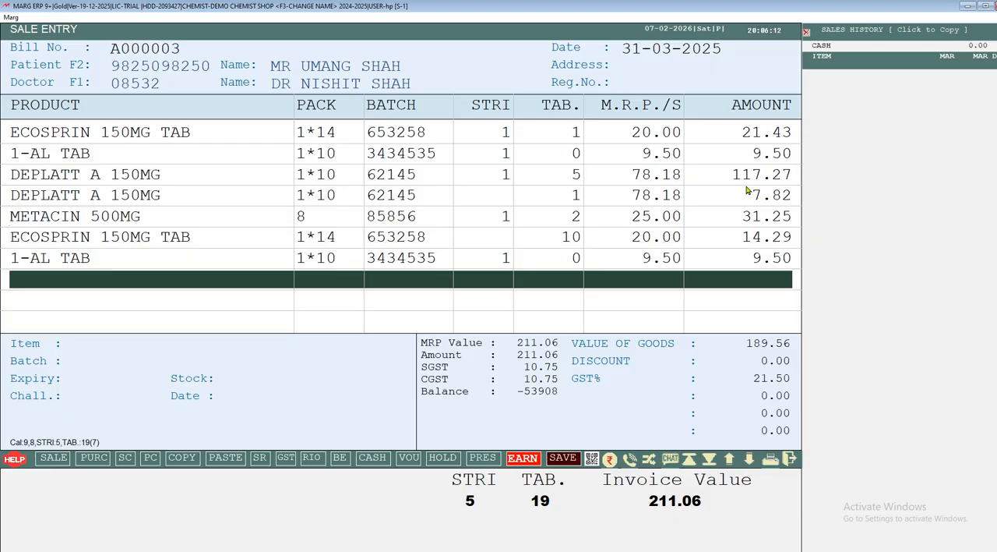
Finish the item entry and choose Yes for saving the prescription of the billed items.
left_click(726, 193)
left_click(731, 196)
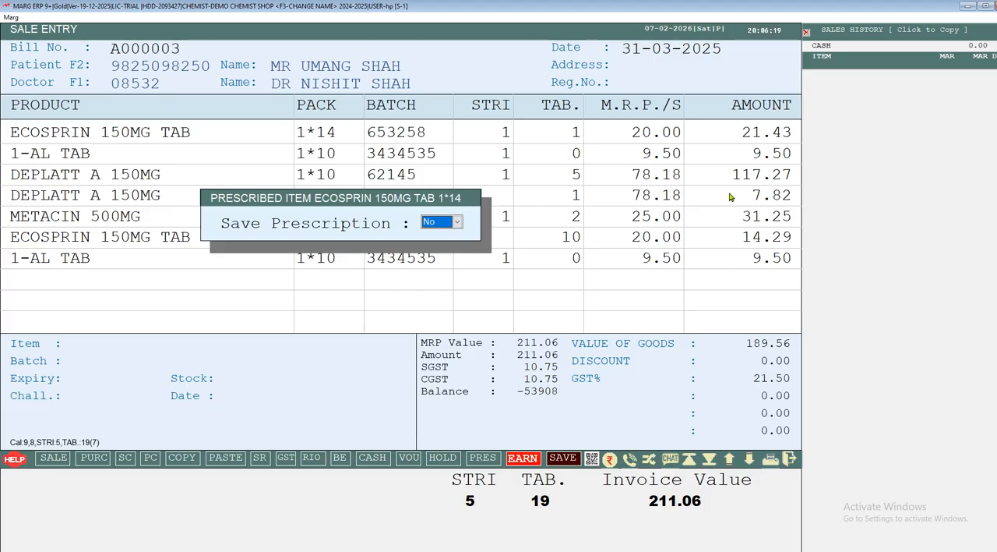
left_click(731, 198)
key("y")
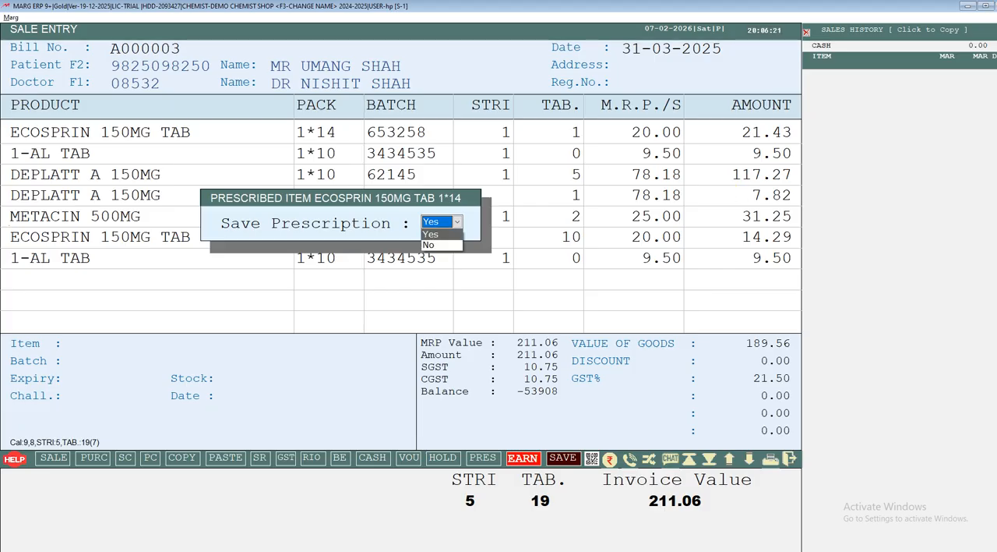
left_click(731, 197)
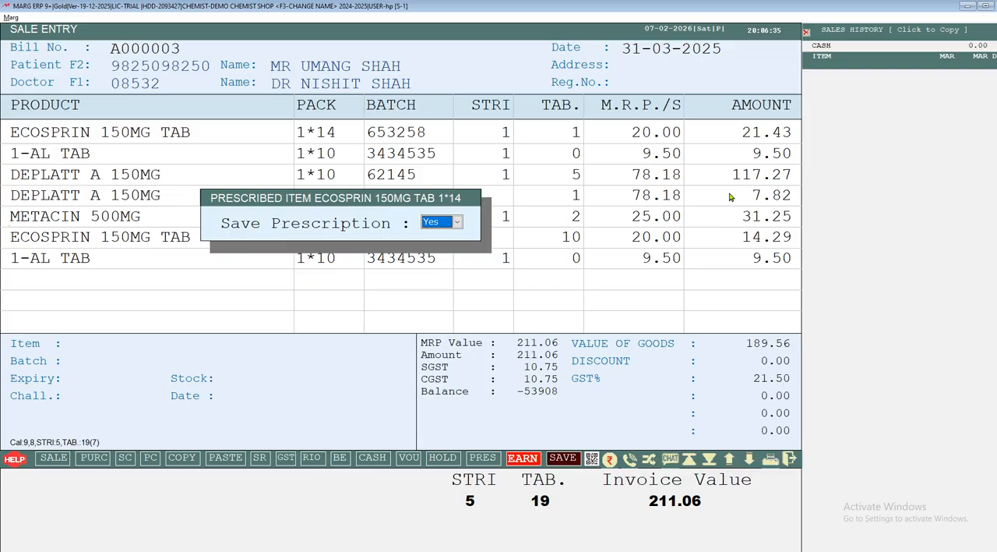
key("Return")
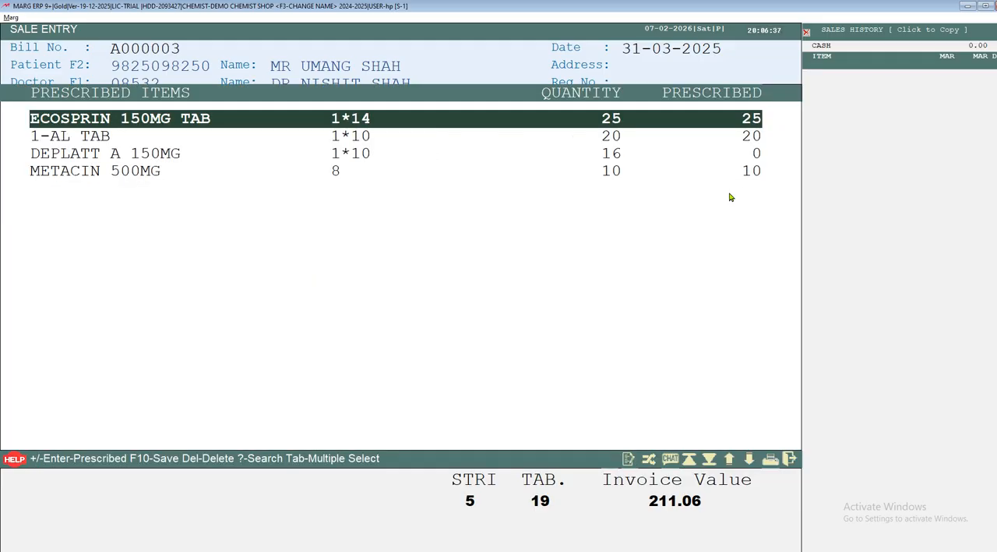
Set the prescribed quantity to 30 for both ECOSPRIN 150MG TAB and 1-AL TAB.
left_click(730, 197)
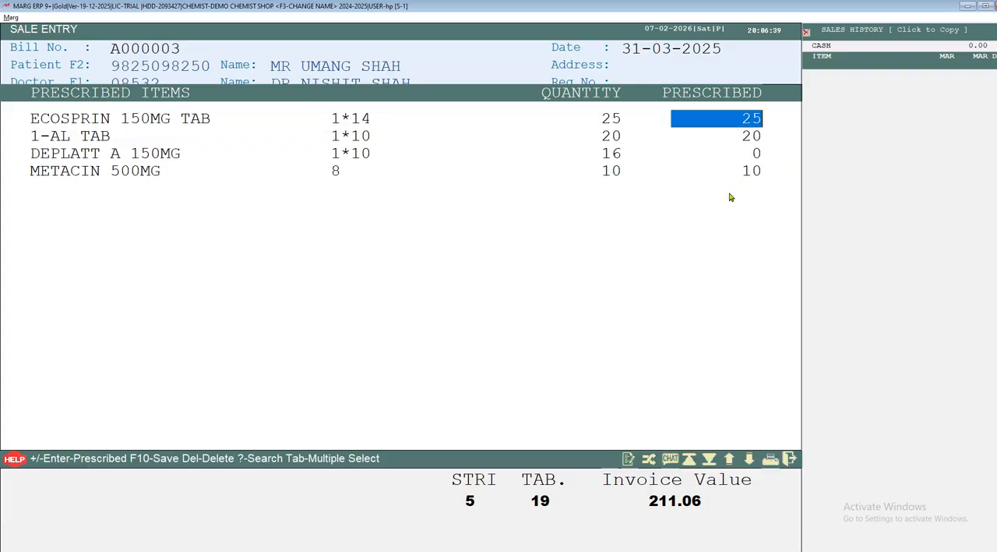
type("30")
left_click(730, 197)
key("Down")
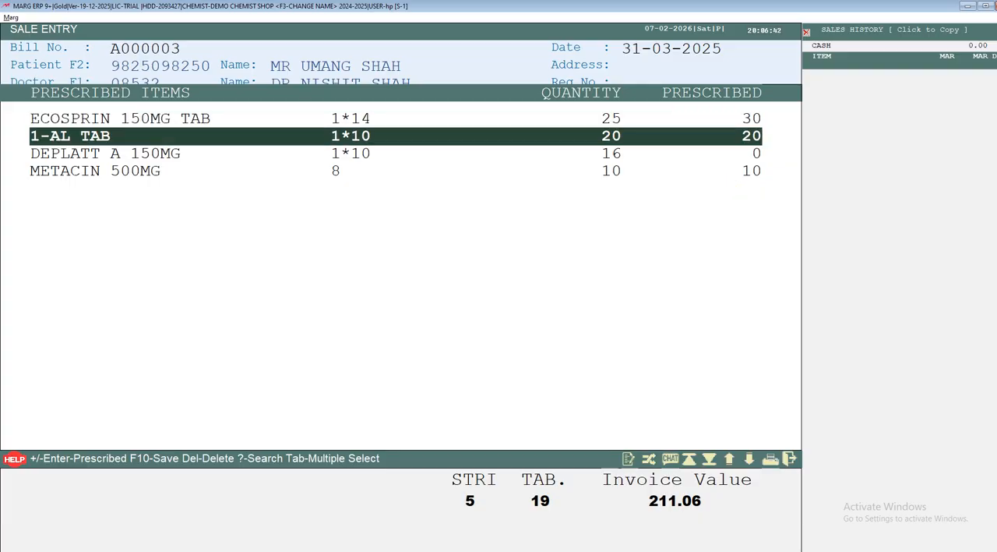
left_click(730, 198)
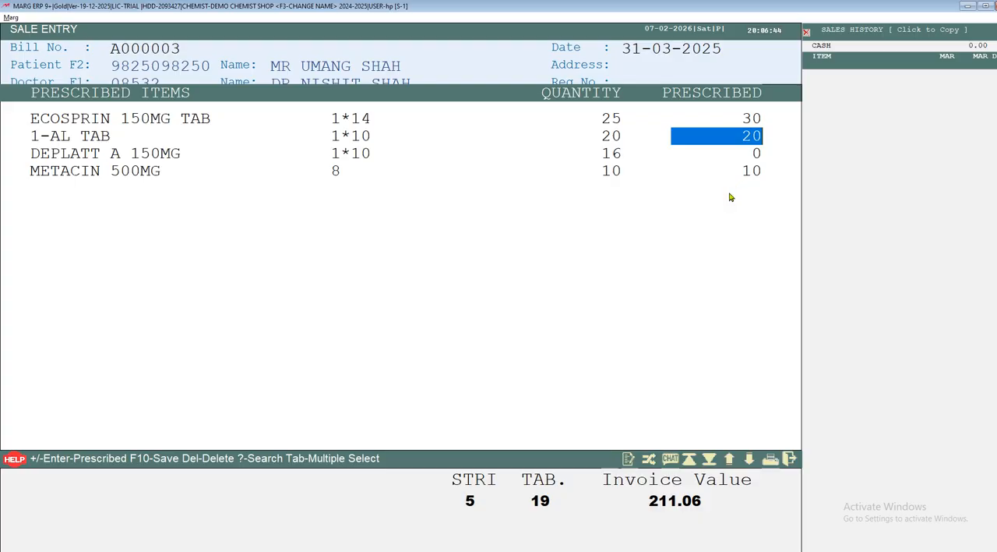
type("30")
left_click(730, 197)
key("Down")
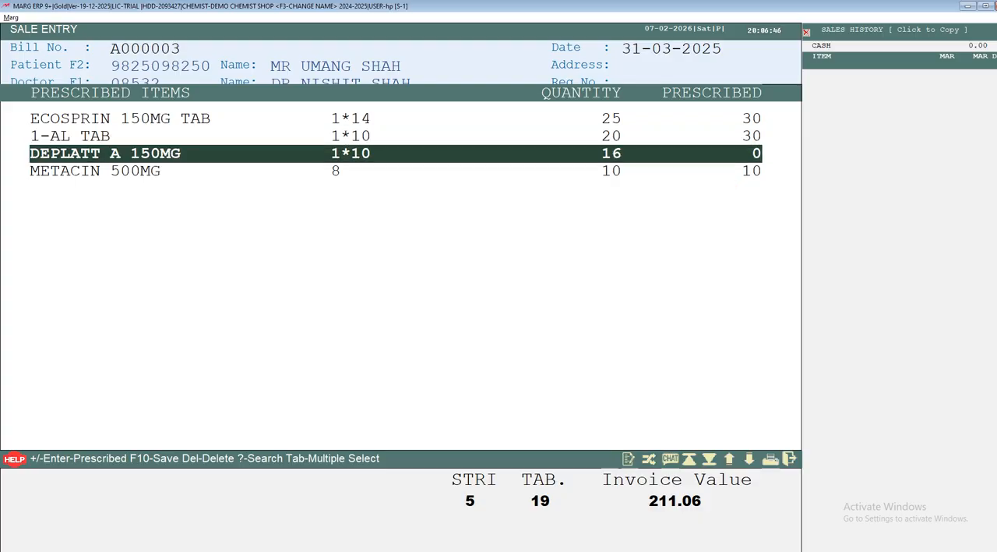
Set the prescribed quantity to 30 for DEPLATT A 150MG and METACIN 500MG, and update the prescribed items with the changes.
left_click(730, 198)
type("30")
left_click(730, 198)
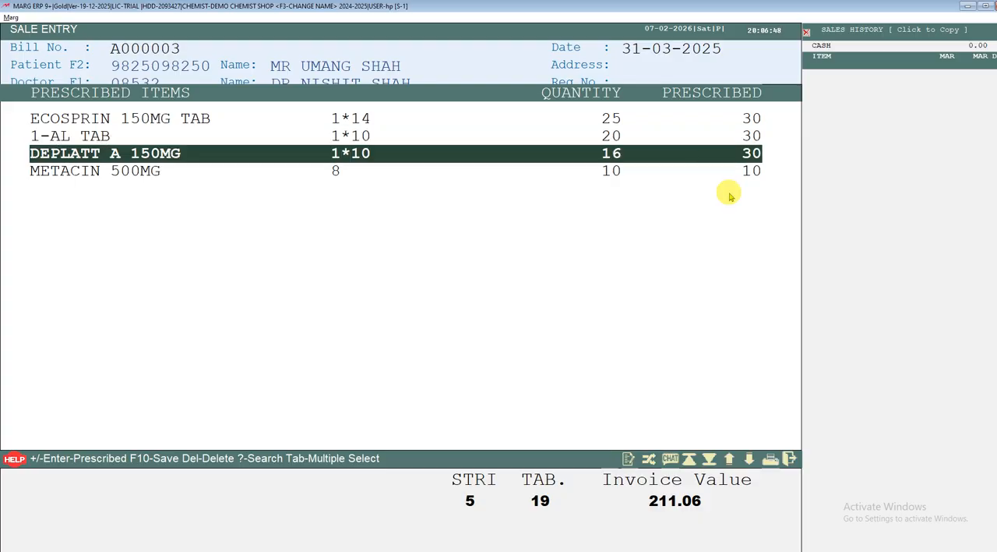
key("Down")
left_click(730, 197)
type("30")
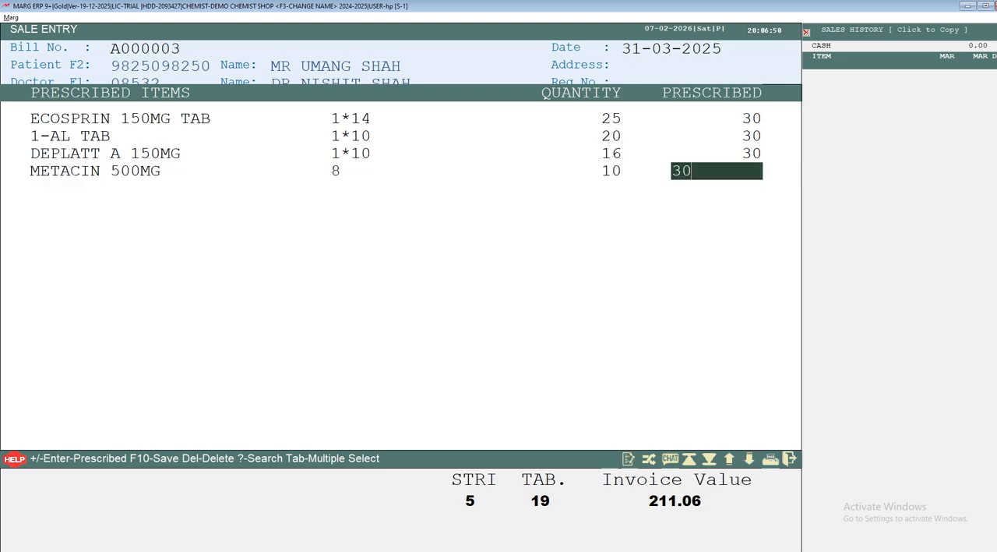
left_click(731, 197)
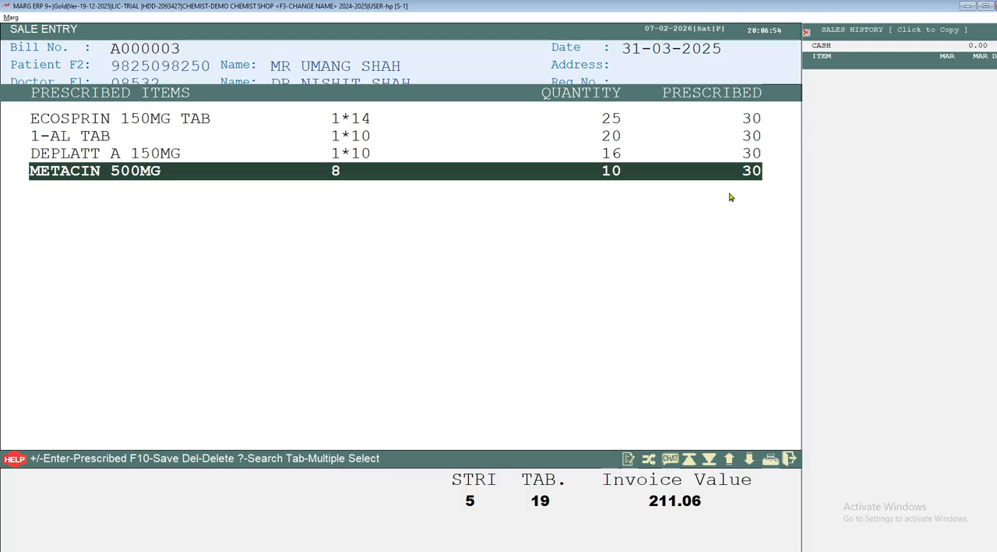
left_click(730, 197)
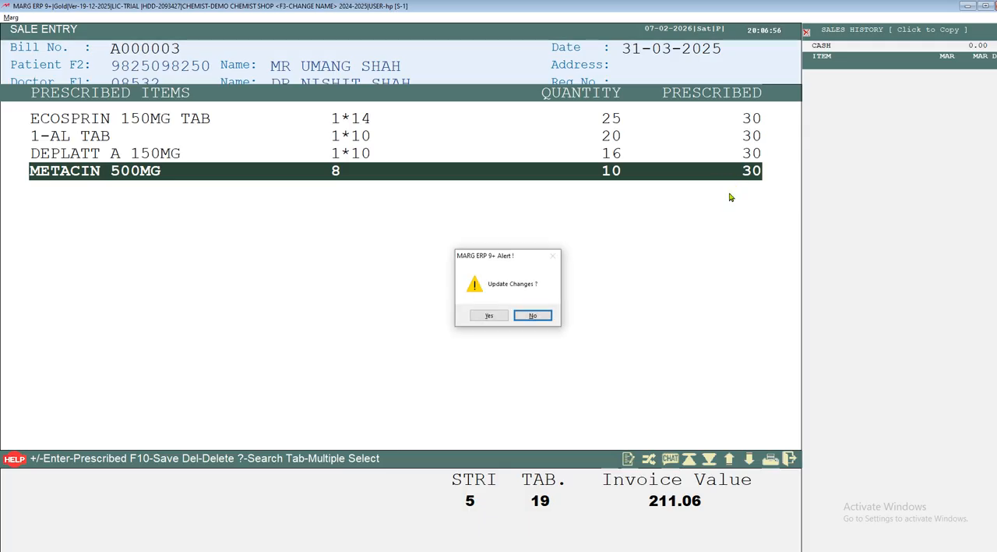
key("Left")
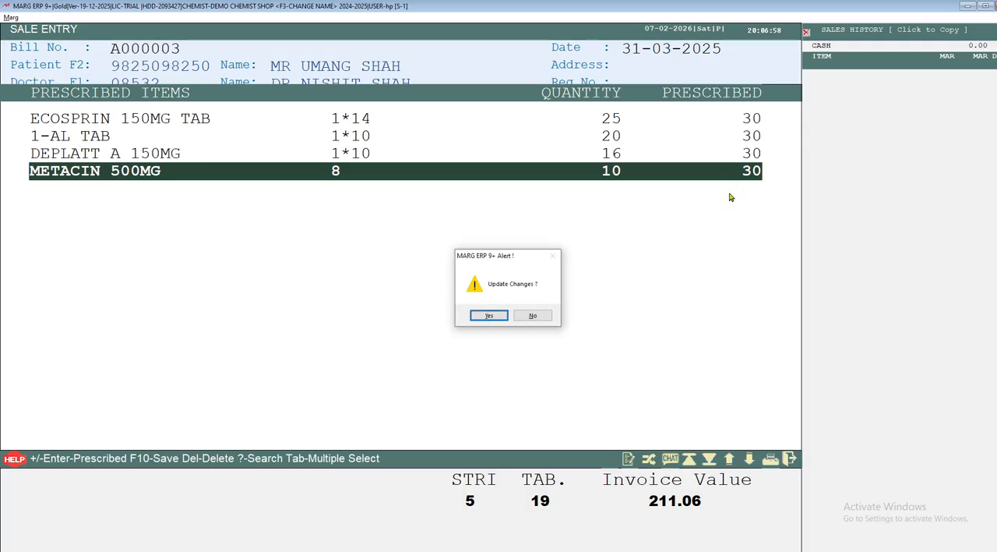
left_click(730, 197)
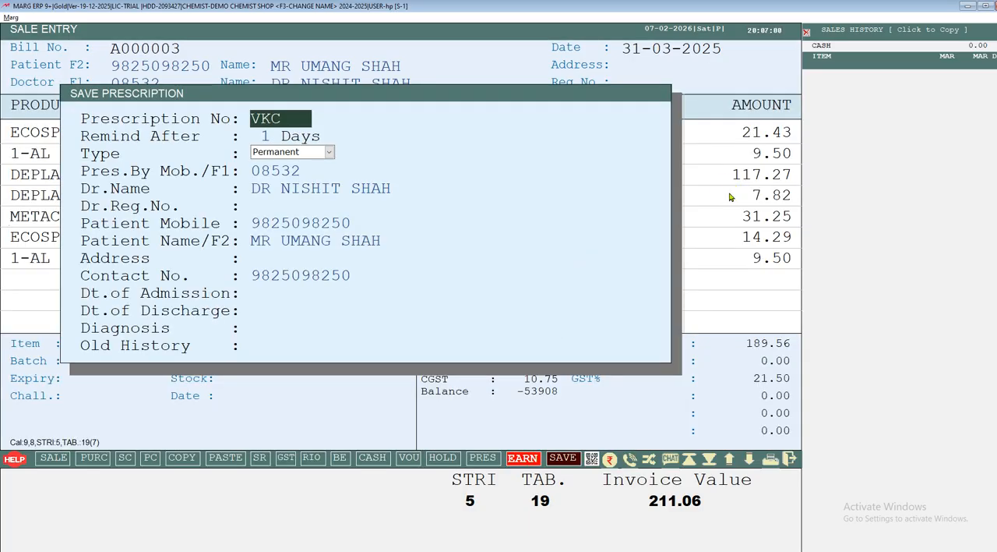
Keep the prescription number, set the reminder to 30 days and keep the prescription type as Permanent.
key("ctrl+a")
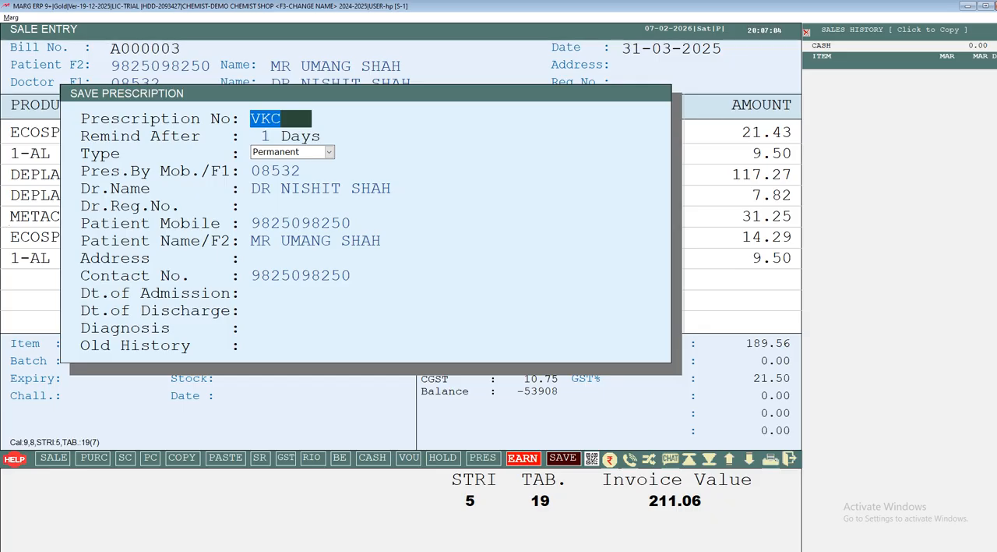
key("Return")
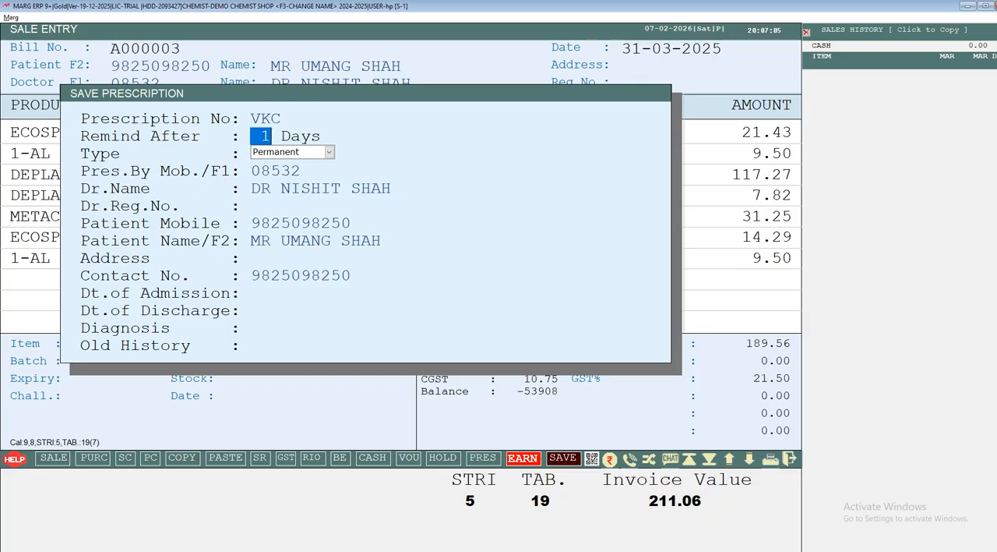
type("30")
key("Return")
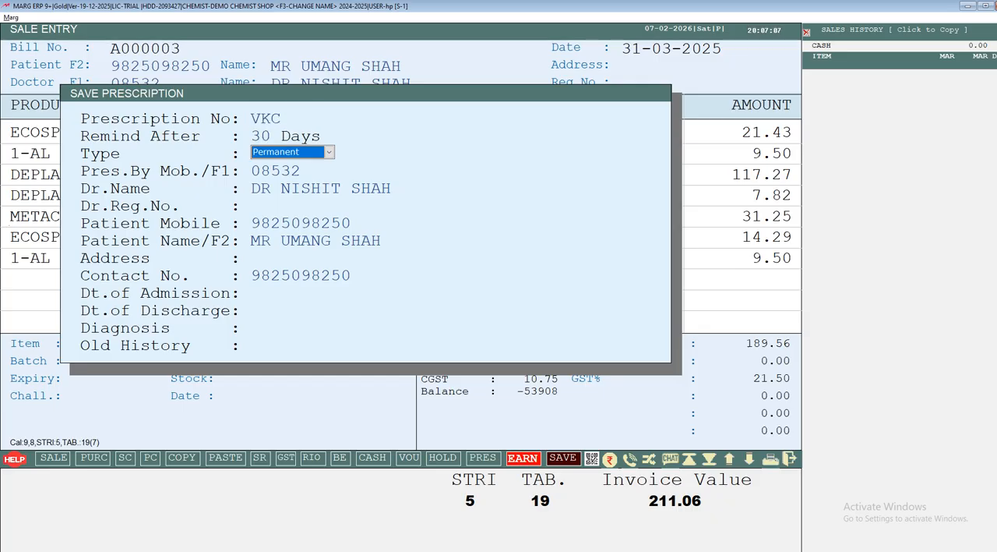
key("alt+Down")
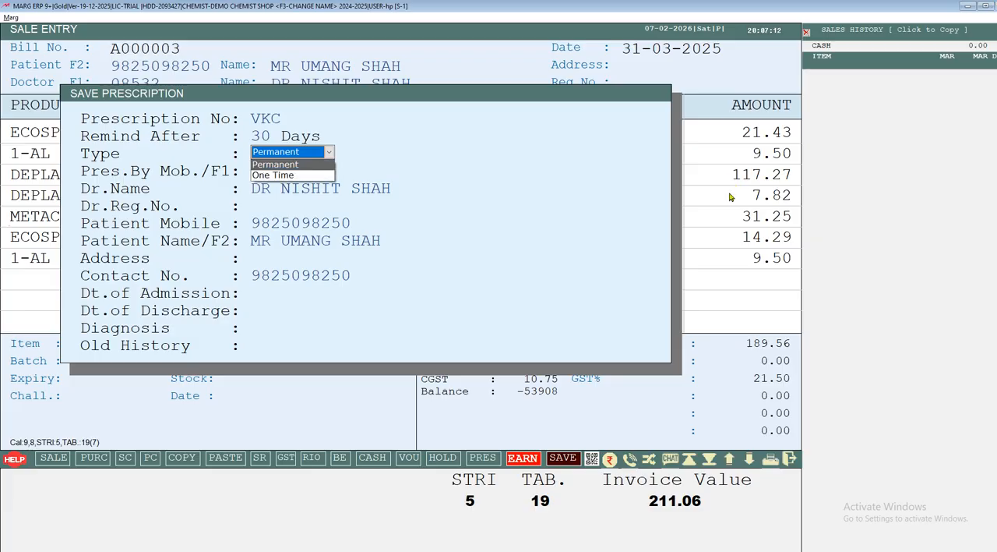
key("Return")
Accept the remaining doctor and patient details to save the prescription, and open the bill's discount value for editing.
key("Return")
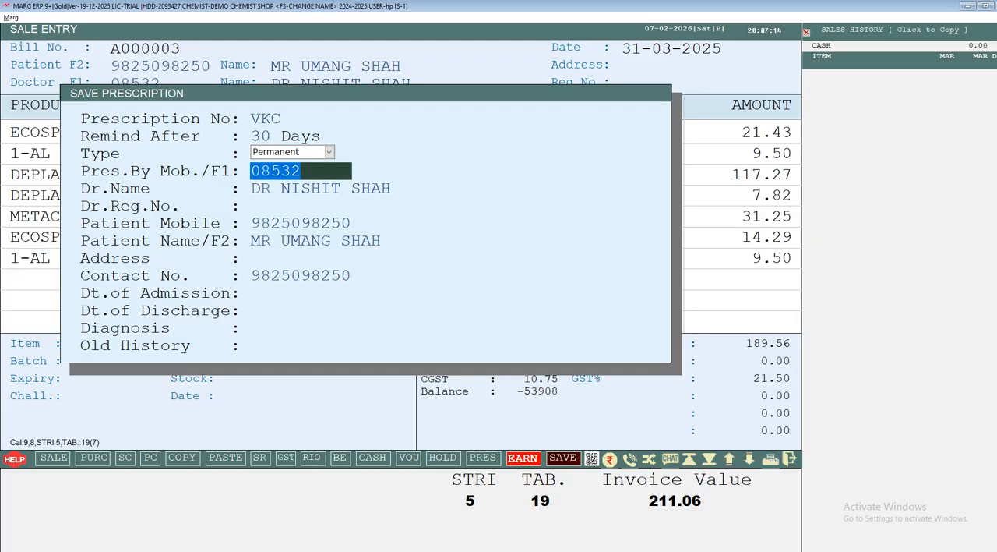
key("Return")
key("Return")
key("Return")
key("Return")
key("Return")
key("Return")
key("Return")
key("Return")
key("Return")
key("Return")
key("Return")
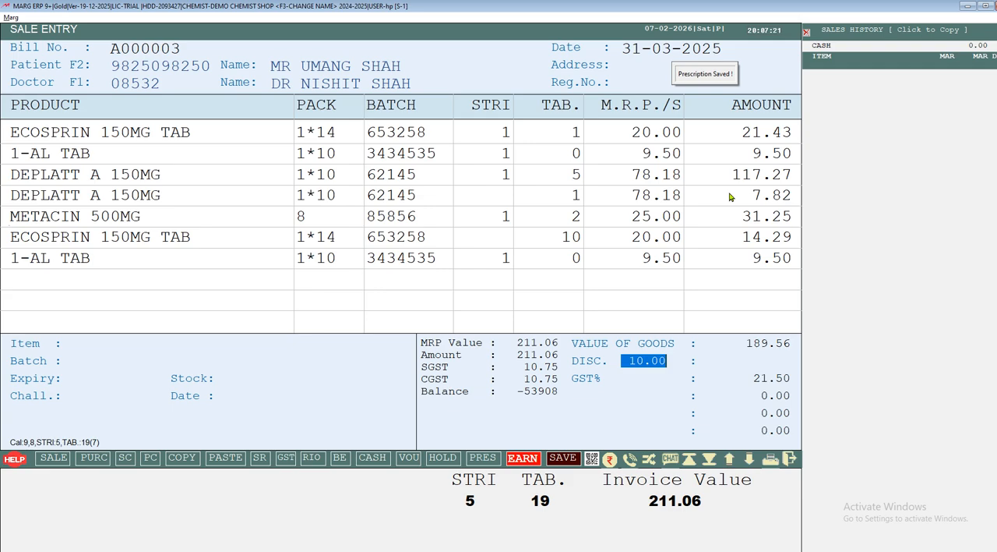
left_click(645, 360)
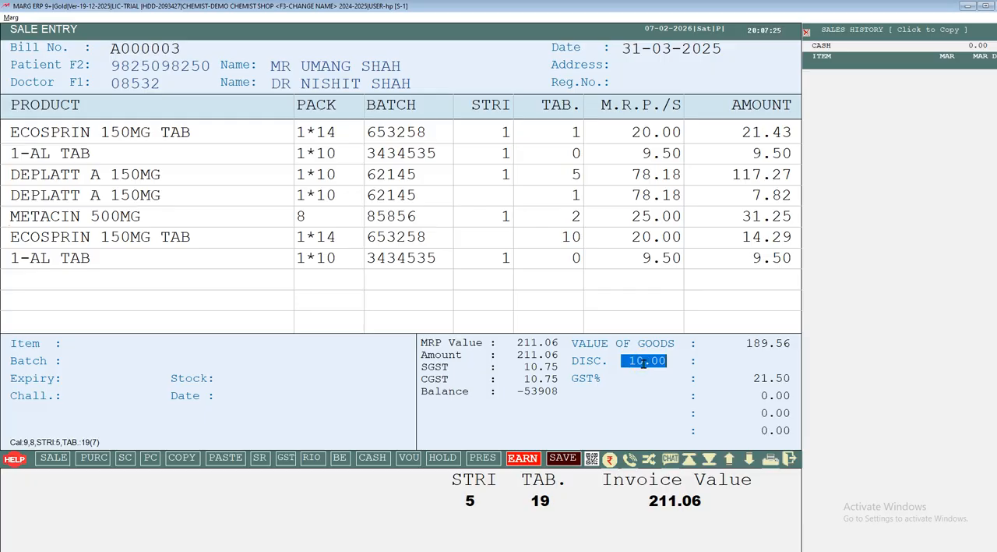
Keep the bill's 10% discount, save the bill after acknowledging the Healthcare QR Code notice, and open its invoice preview.
left_click(643, 362)
key("Return")
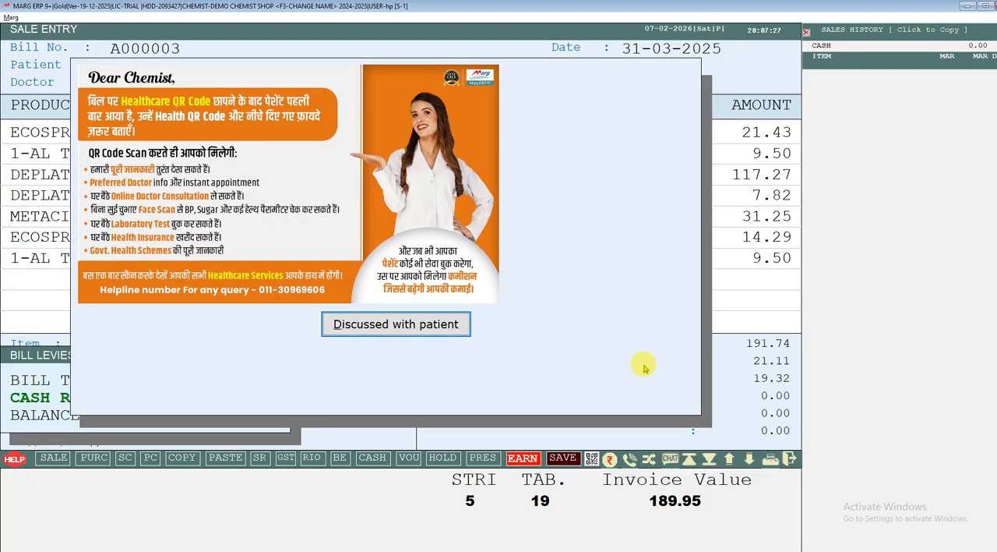
key("Return")
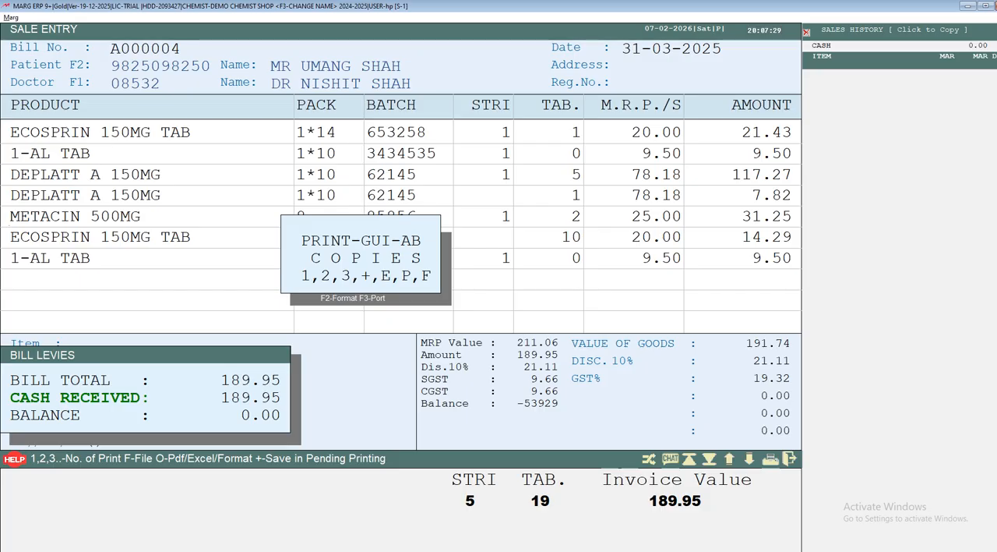
key("o")
key("Return")
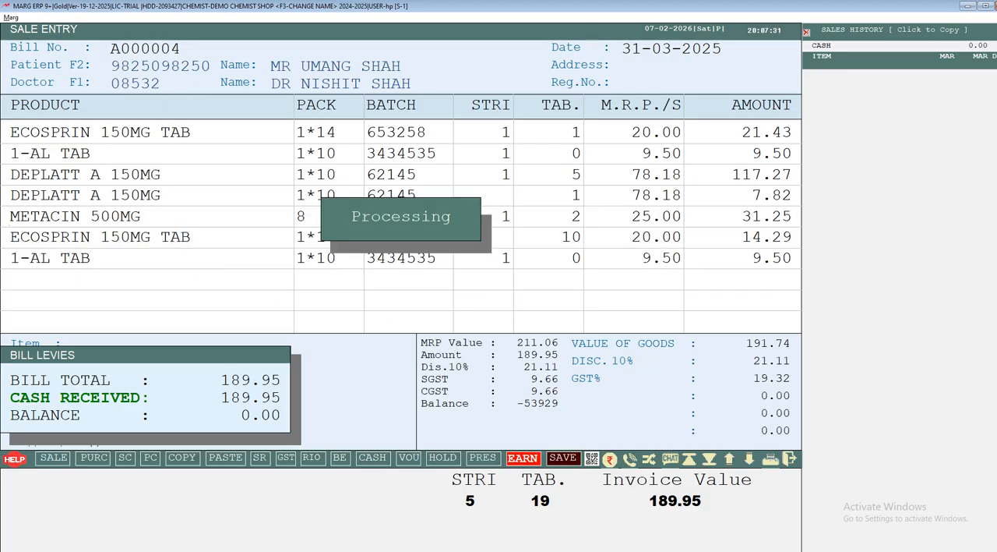
Examine the GST invoice preview's items, QR code, discount and totals, and close it to return to a blank sale bill.
scroll(651, 370, "down", 1)
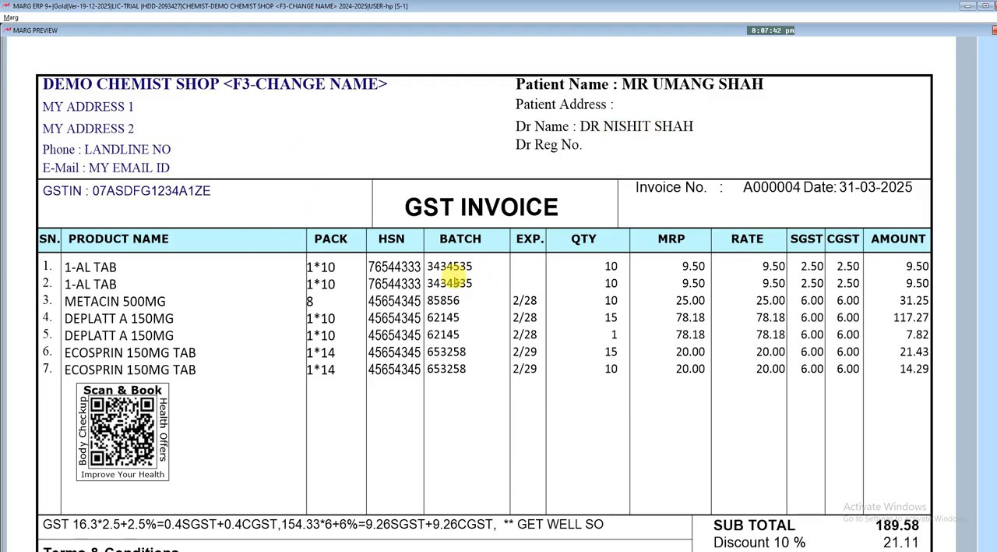
scroll(449, 274, "down", 5)
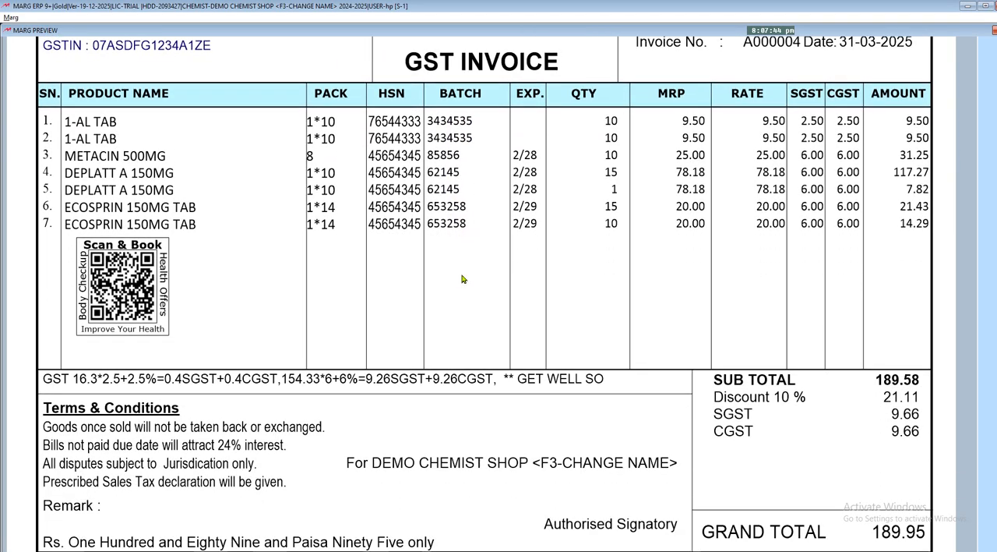
scroll(462, 279, "down", 3)
scroll(461, 279, "down", 2)
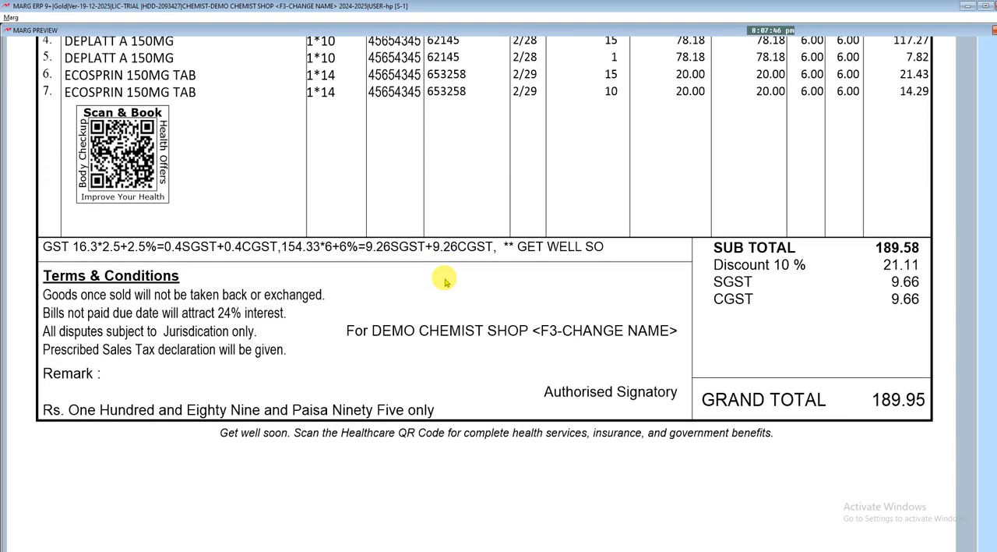
scroll(445, 280, "down", 2)
scroll(445, 281, "up", 3)
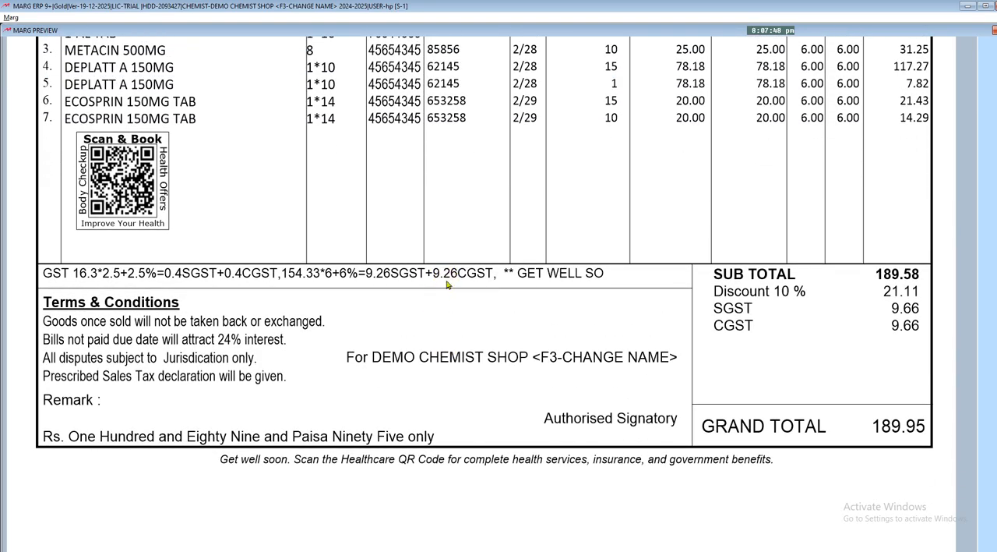
left_click(448, 284)
scroll(448, 285, "up", 9)
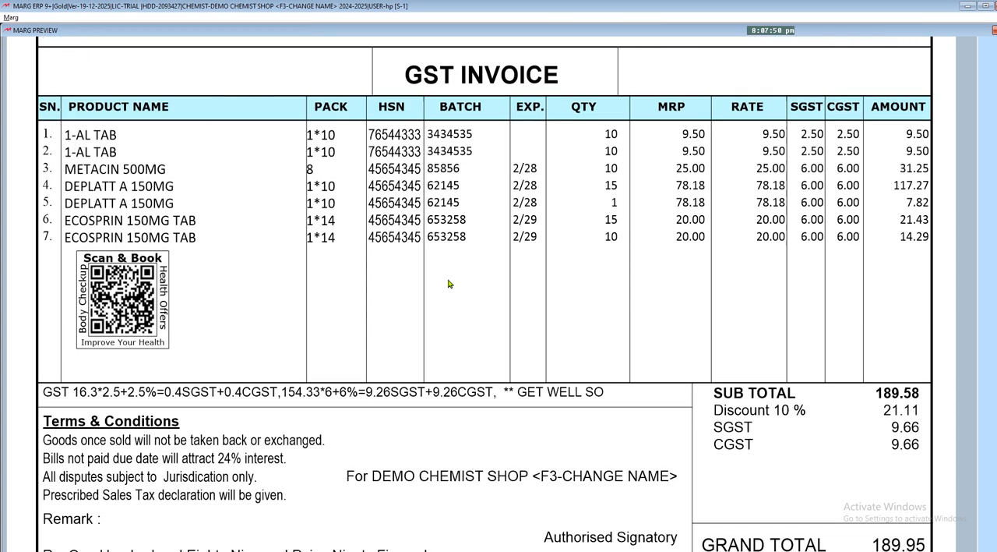
scroll(448, 285, "up", 2)
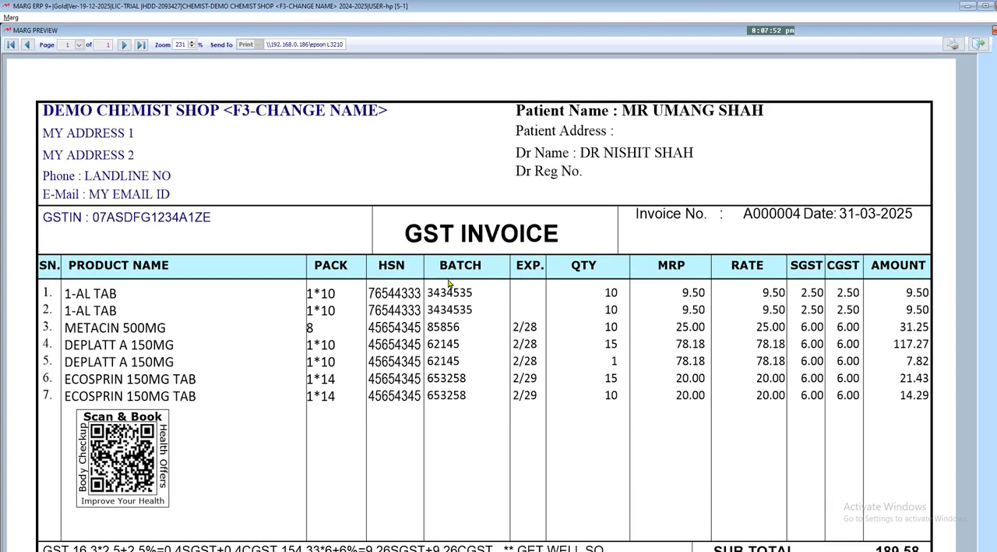
left_click(448, 285)
key("Escape")
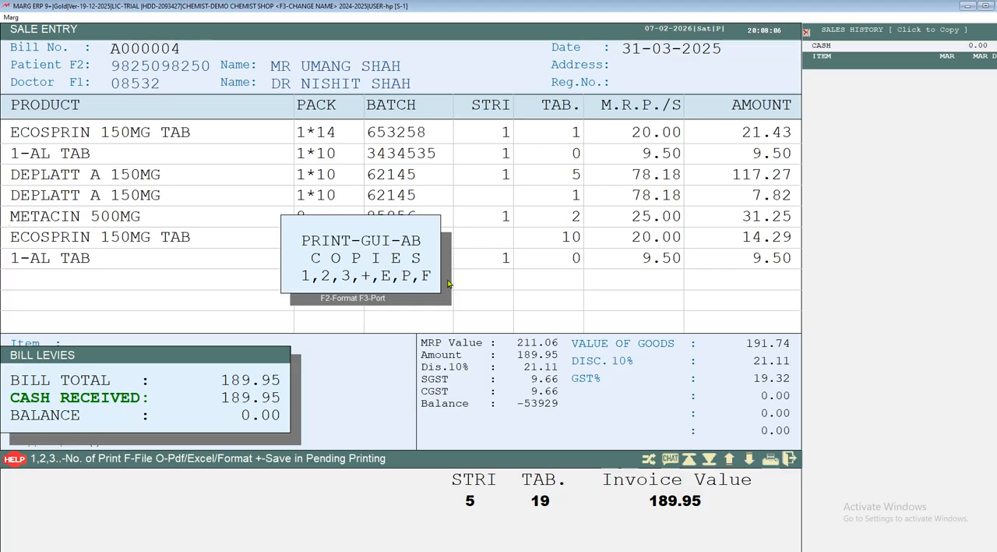
left_click(448, 283)
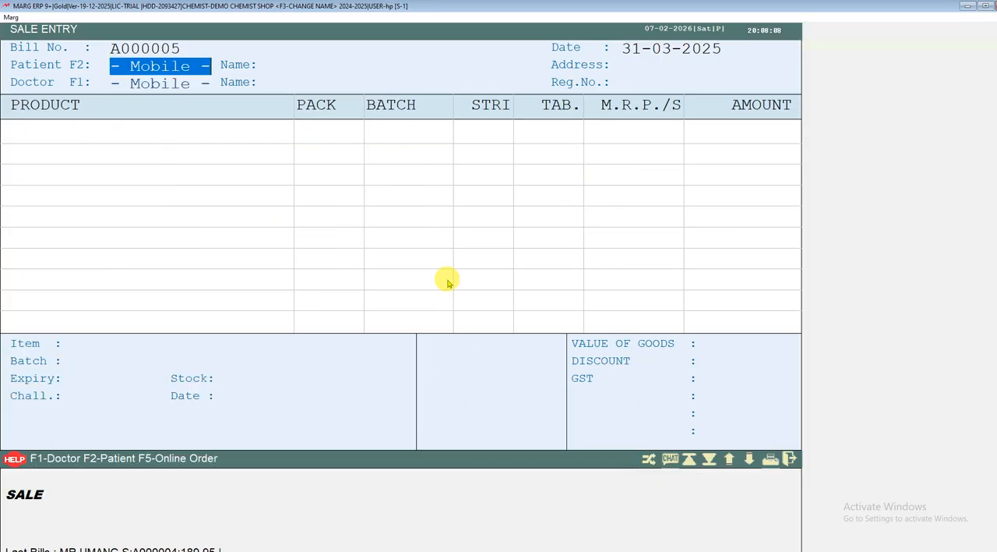
Enter the patient's mobile number on the new bill and accept the retrieved patient and doctor details.
left_click(448, 284)
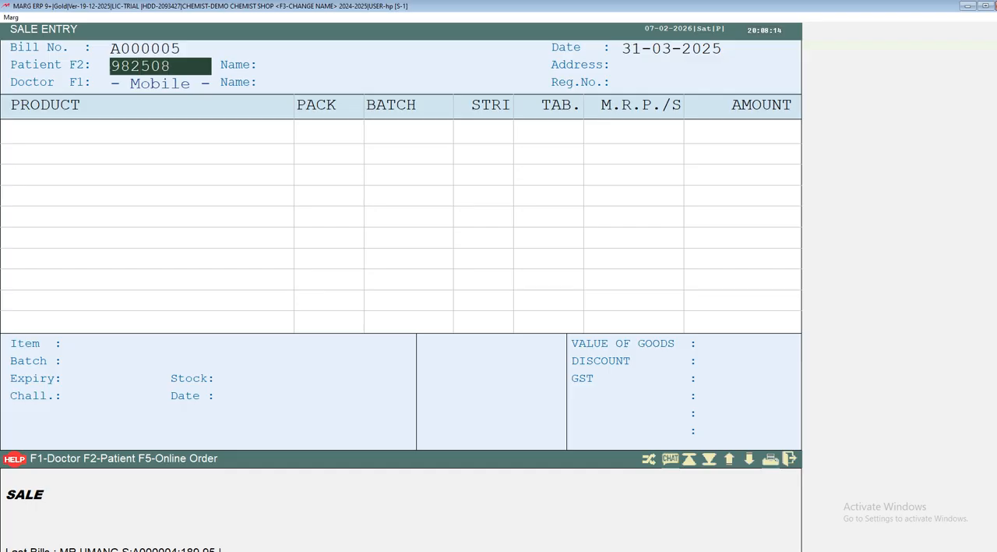
key("Return")
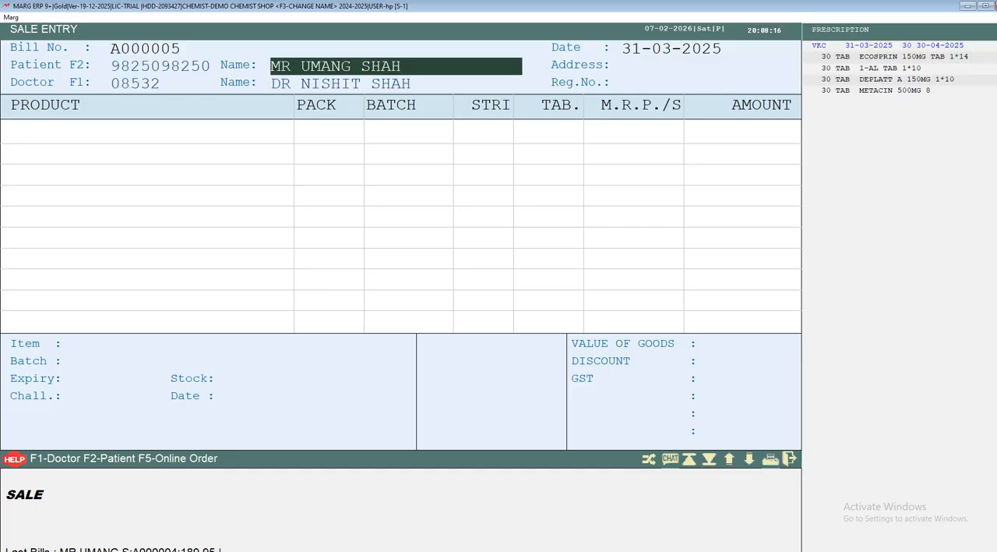
key("Return")
key("Return")
key("Return")
key("Return")
key("Return")
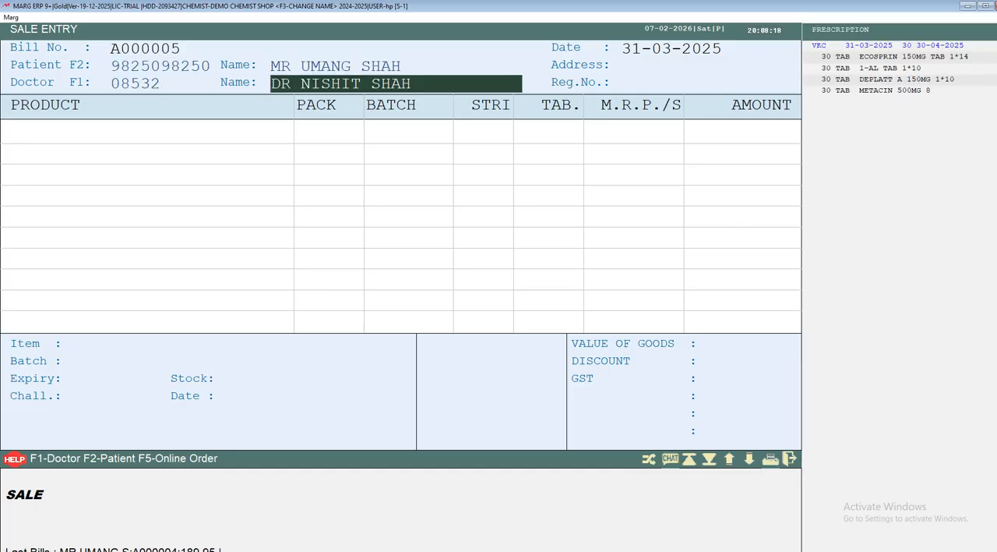
Select the patient's saved VKC prescription and bill it for 30 days, keeping the bill amount at 0.
left_click(448, 282)
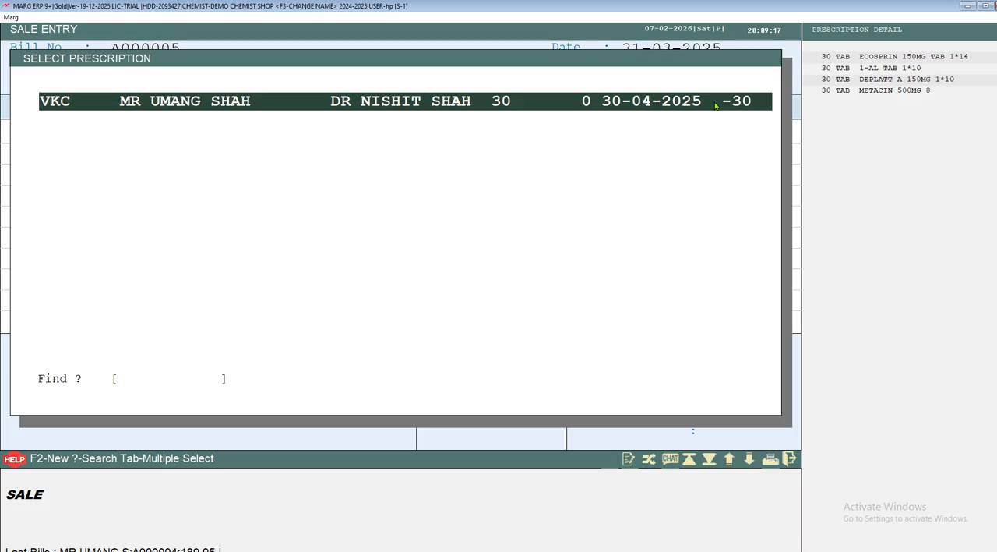
key("Return")
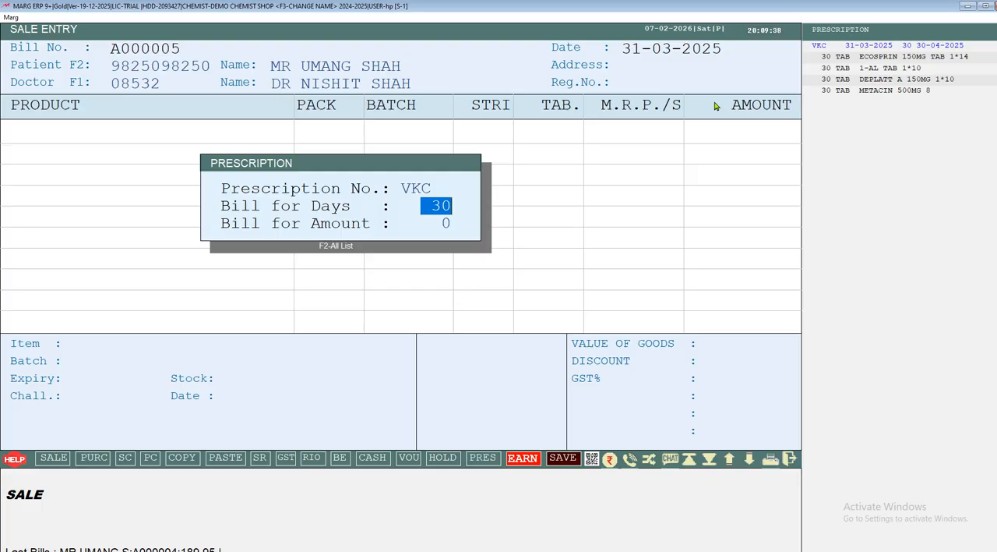
key("Return")
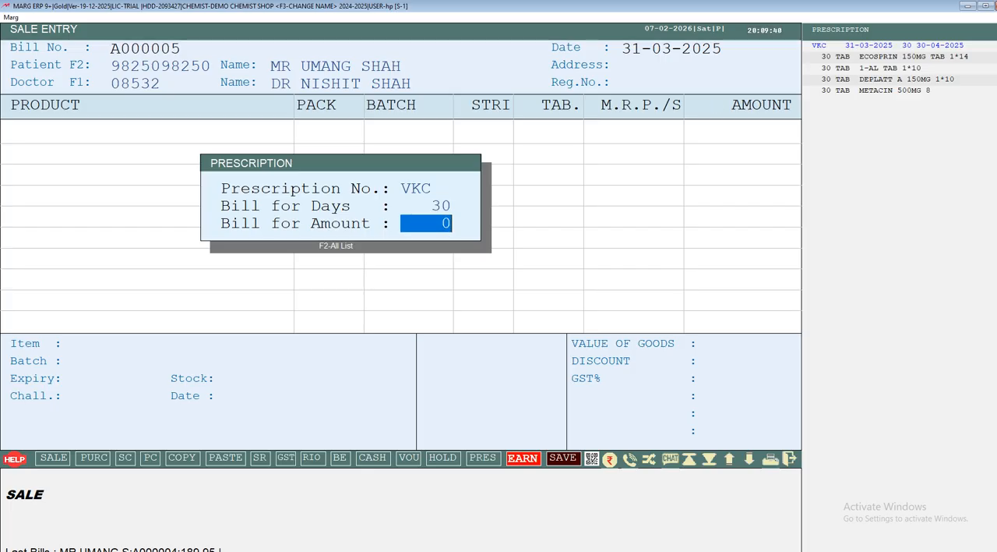
key("Return")
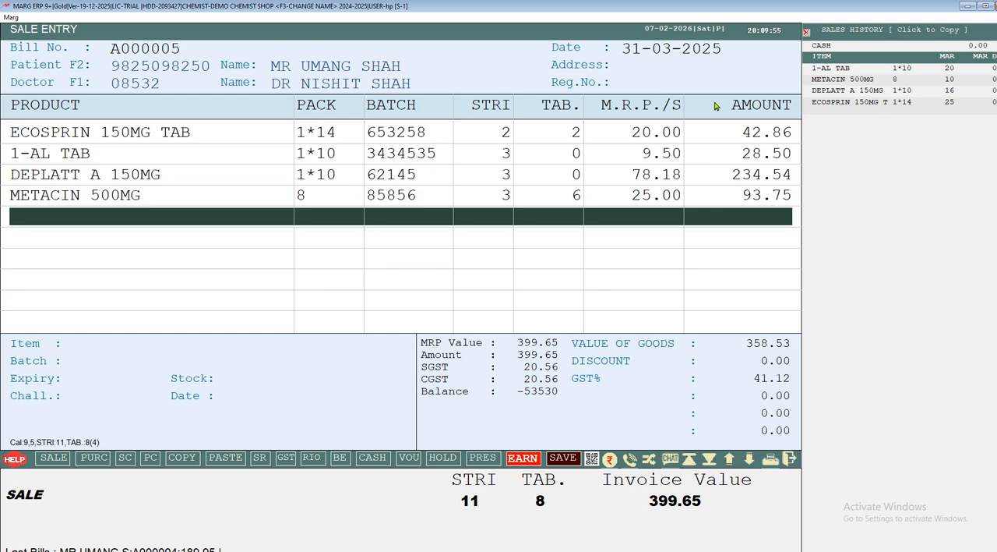
Finish the prescription bill with the 10% discount, save it and skip printing.
key("Tab")
key("Return")
key("Return")
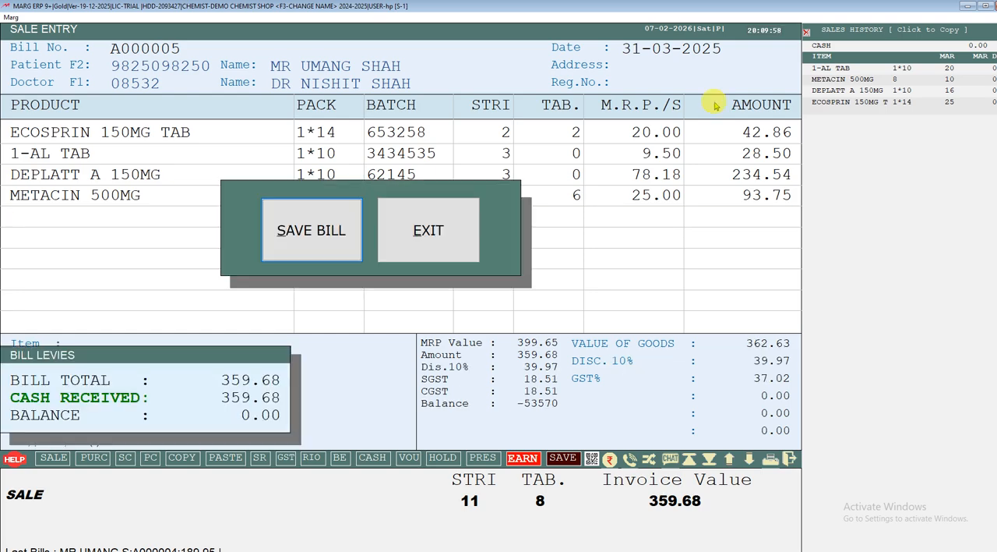
left_click(343, 248)
key("Return")
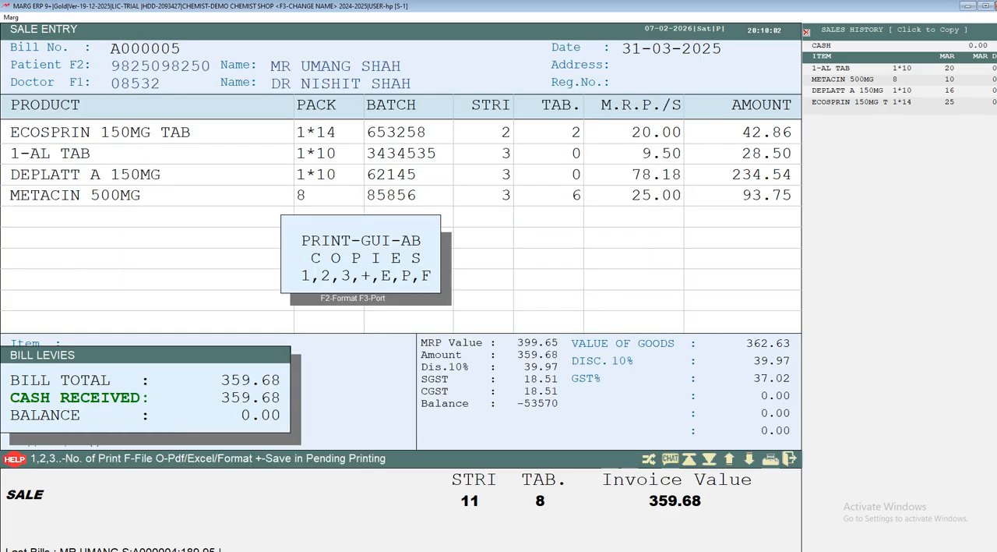
key("Escape")
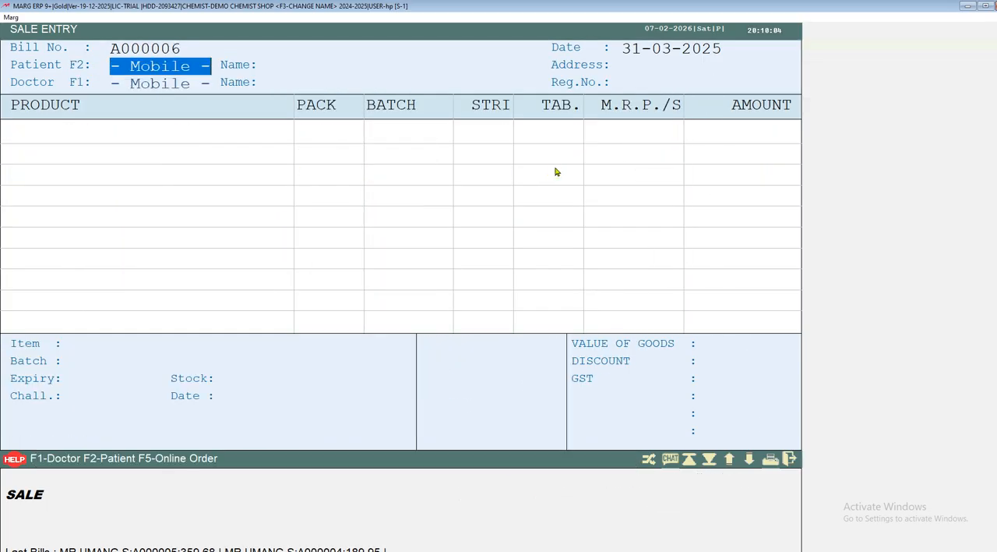
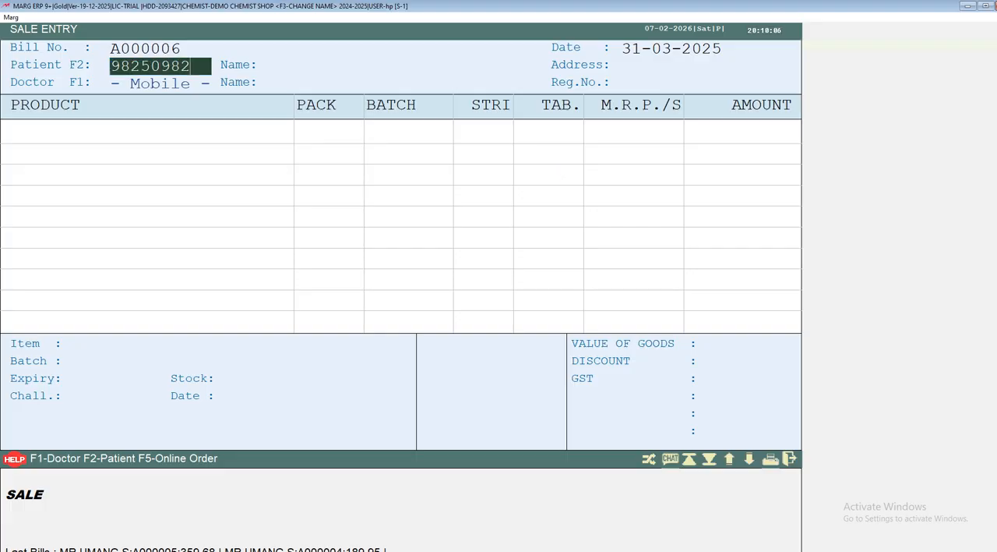
Enter the patient's mobile number on the next bill, accept the patient and doctor details, and leave the prescription blank.
key("Return")
key("Return")
key("Return")
key("Return")
key("Return")
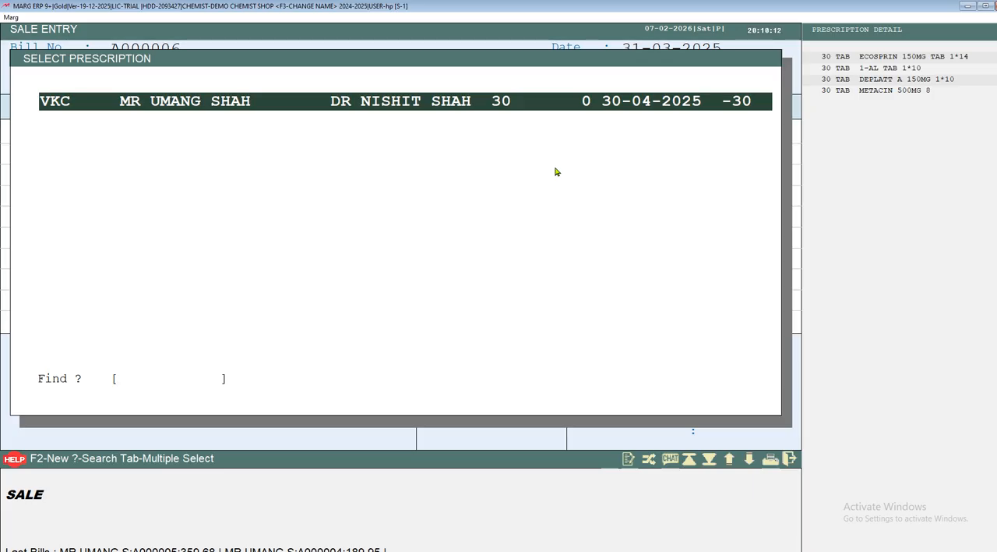
key("Return")
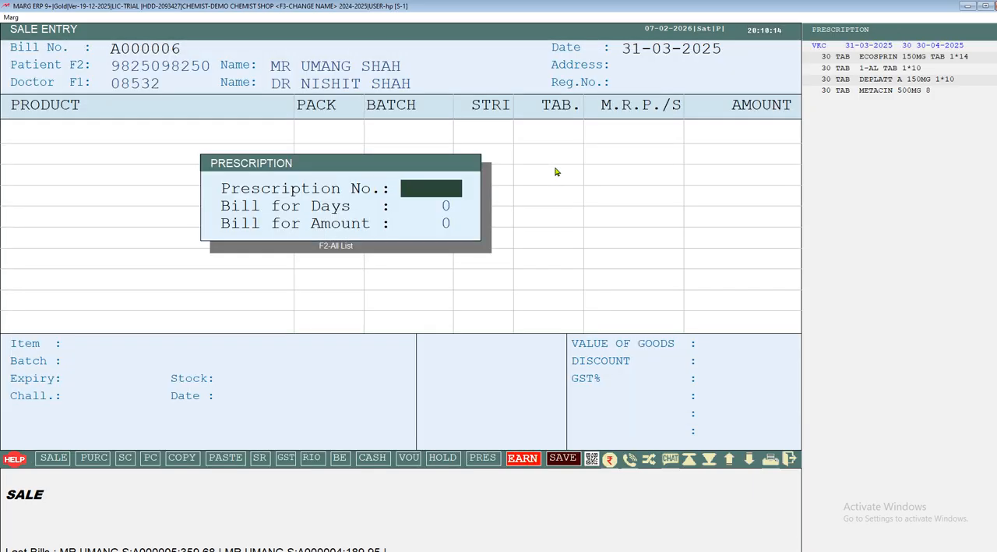
left_click(556, 172)
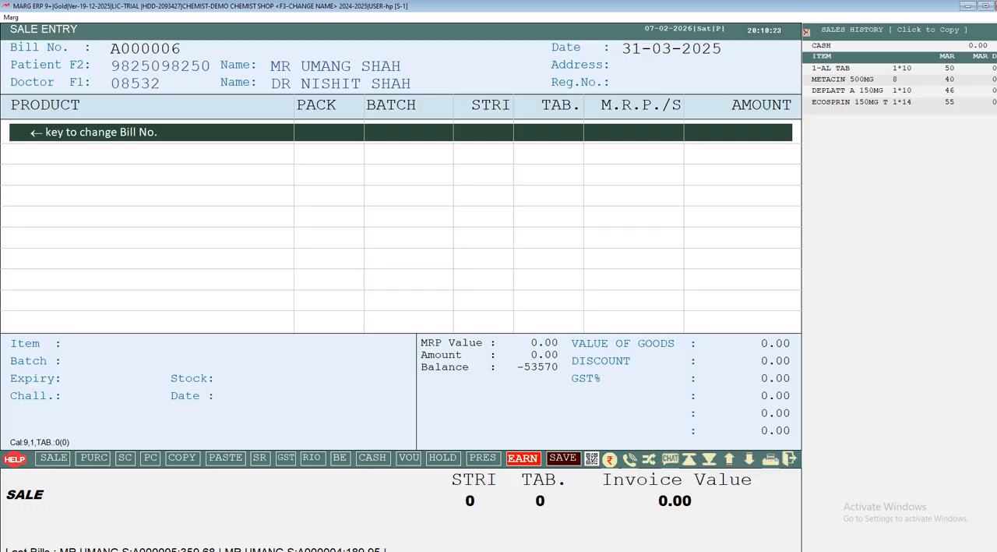
Copy all items of the most recent bill from the patient's sales history into the new bill, keeping each quantity at 30.
key("Return")
key("Escape")
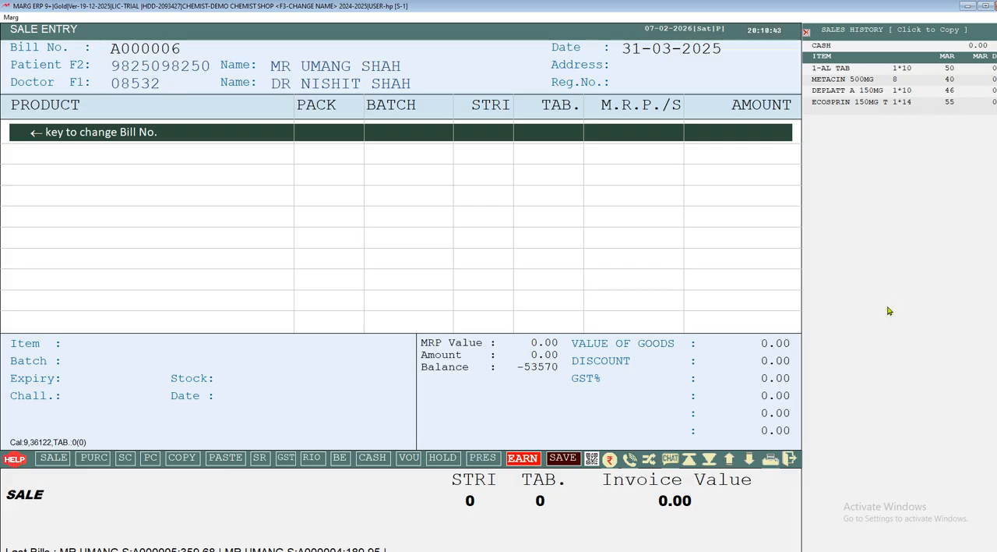
left_click(929, 30)
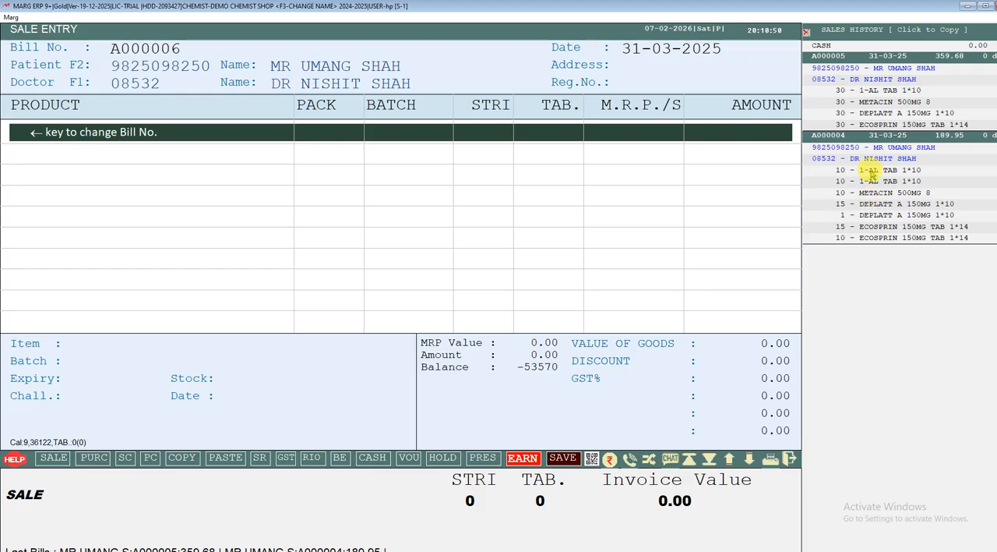
left_click(890, 70)
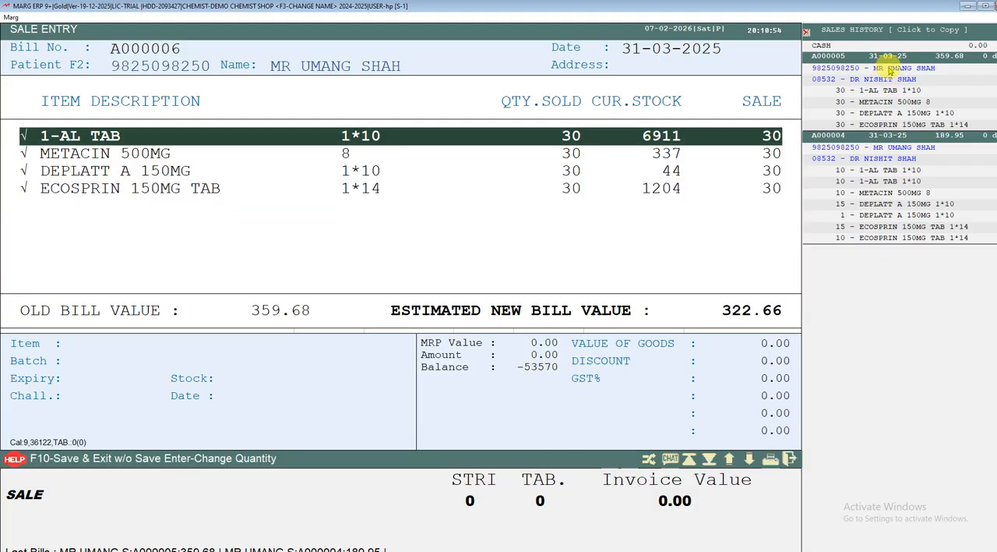
left_click(331, 145)
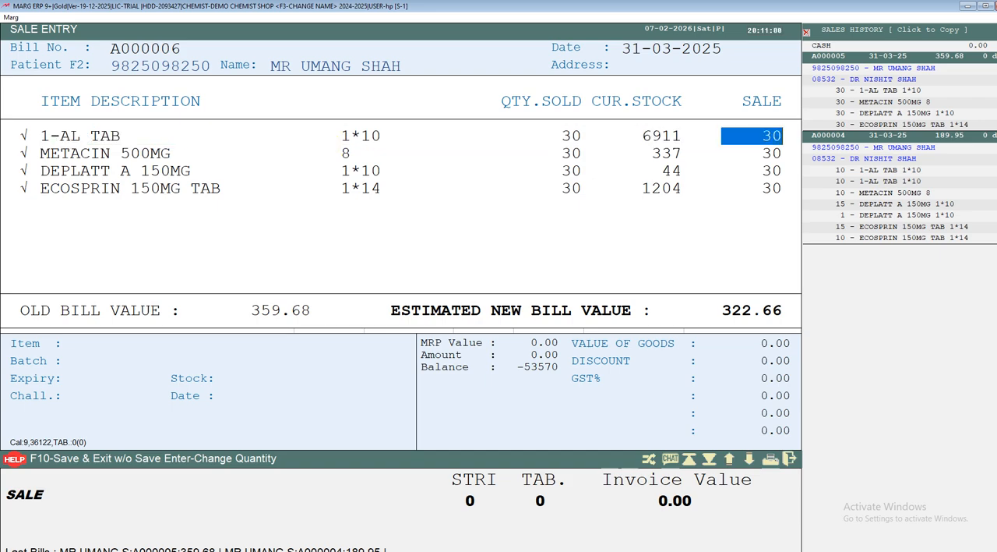
left_click(331, 145)
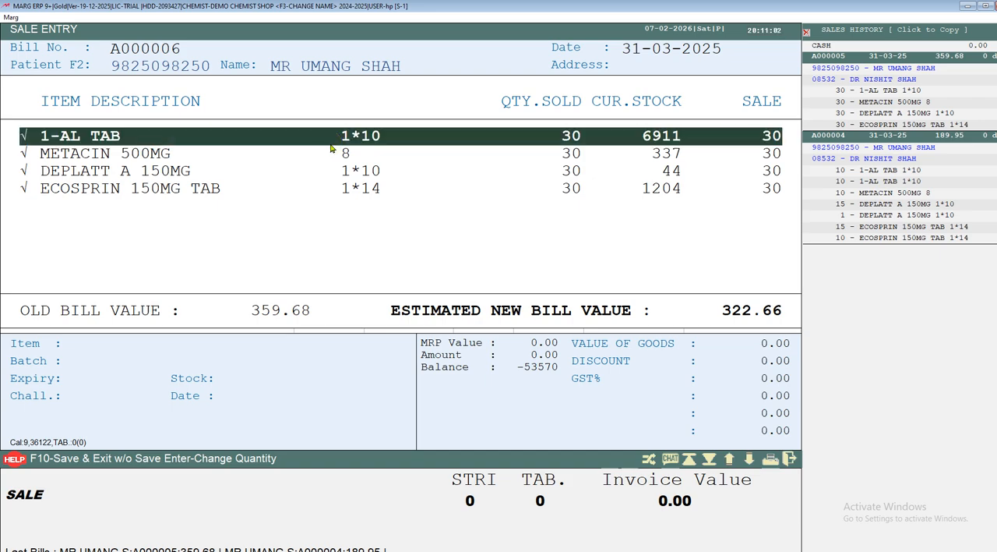
key("F10")
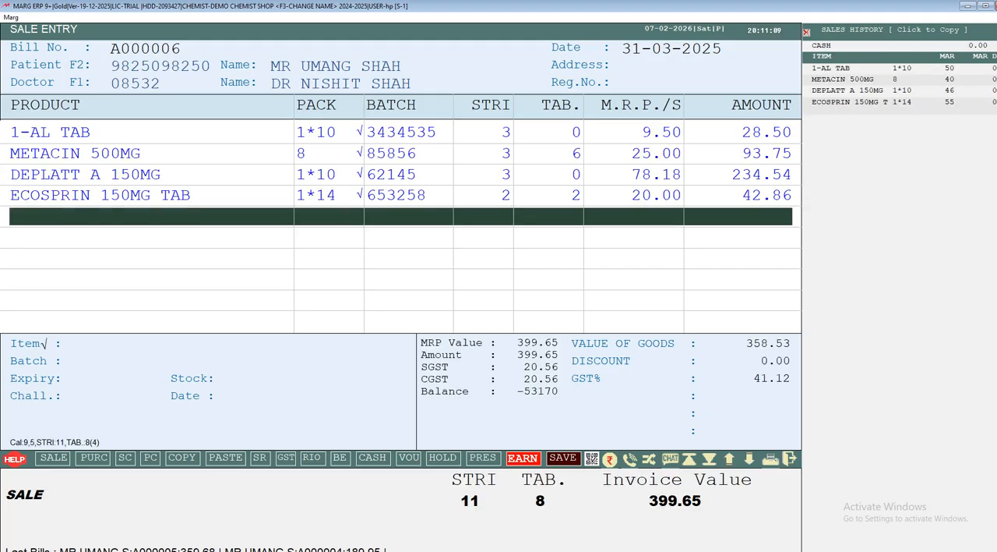
Convert the bill's item quantities to fit a required bill amount of 300.
key("ctrl+f")
key("Escape")
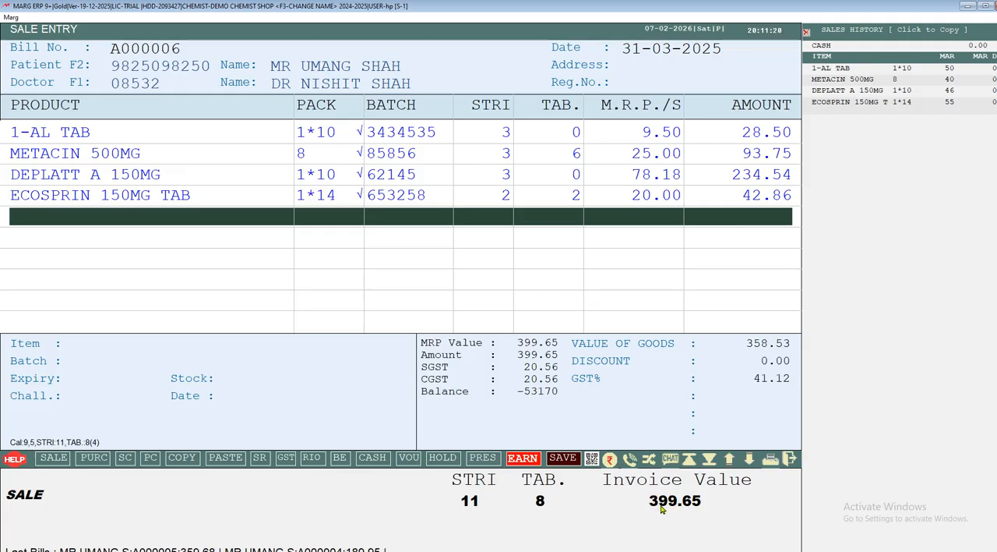
key("ctrl+d")
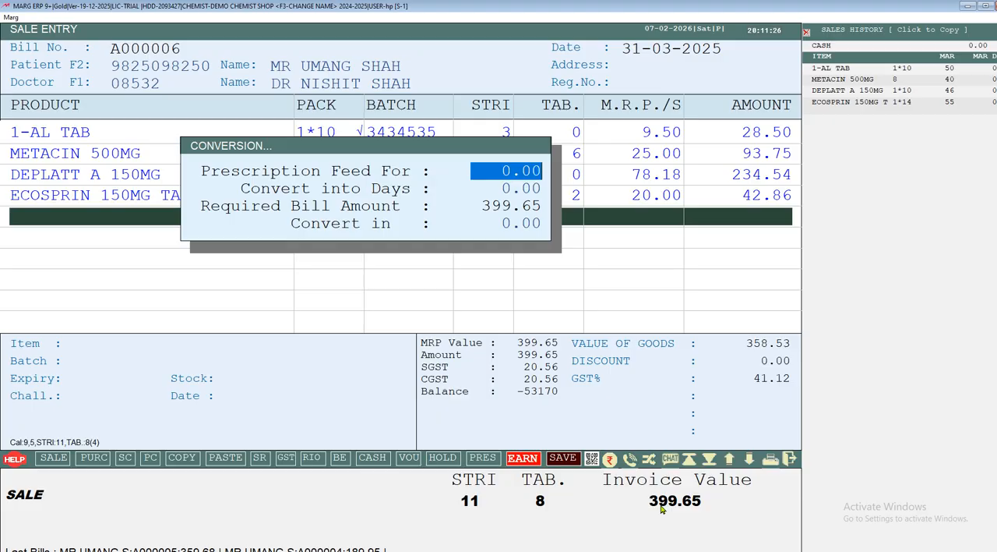
key("Return")
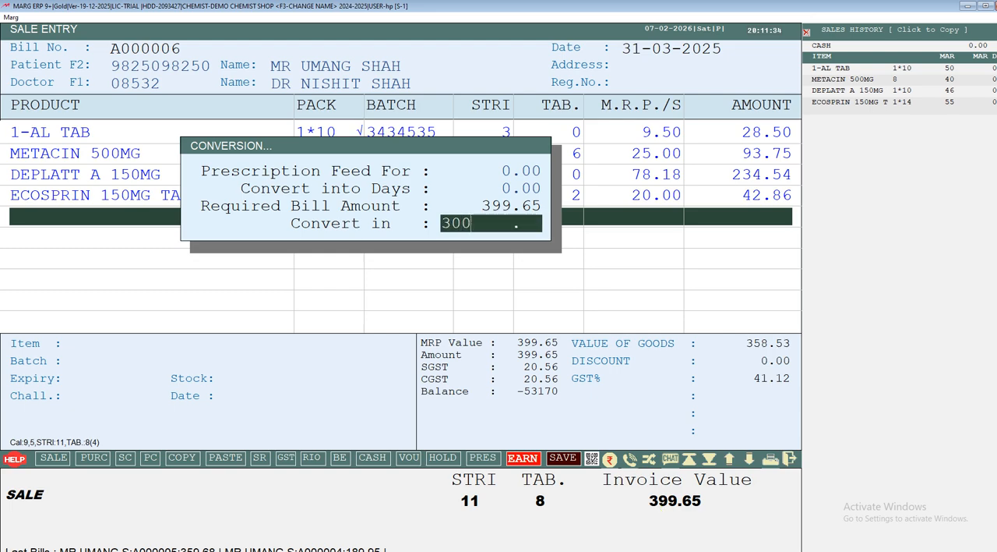
key("Return")
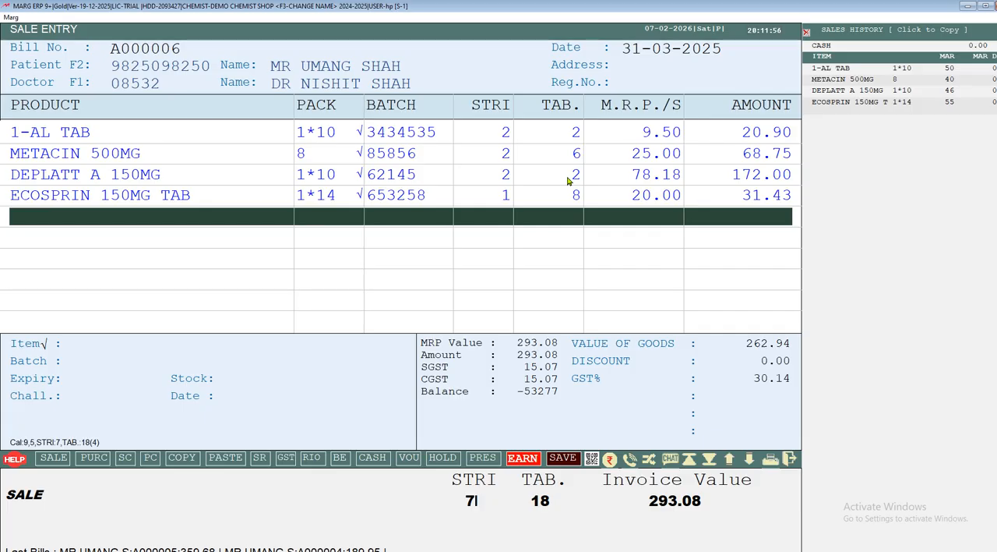
Save the converted bill with the 10% discount, without saving a prescription, and acknowledge the Healthcare QR Code notice.
key("ctrl+w")
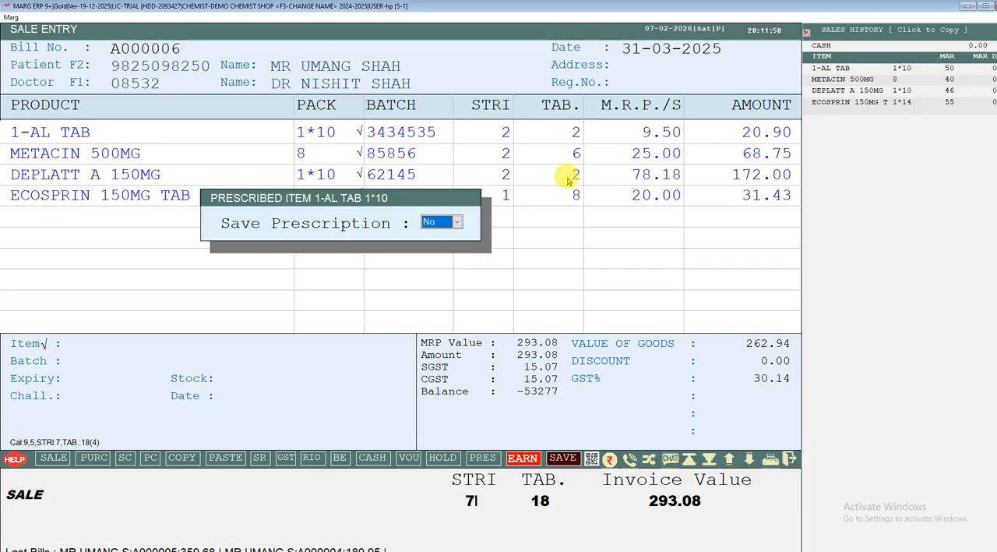
key("Return")
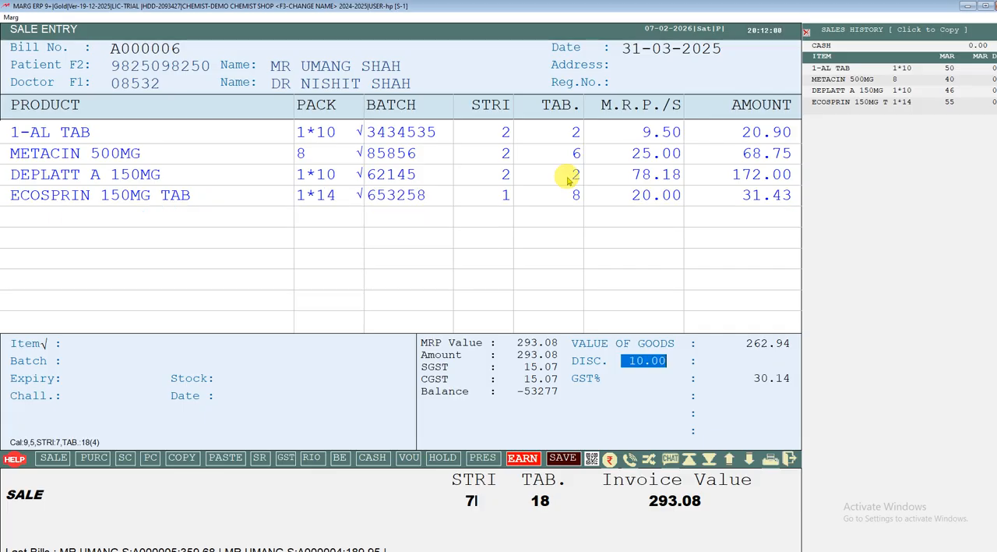
key("Return")
key("Return")
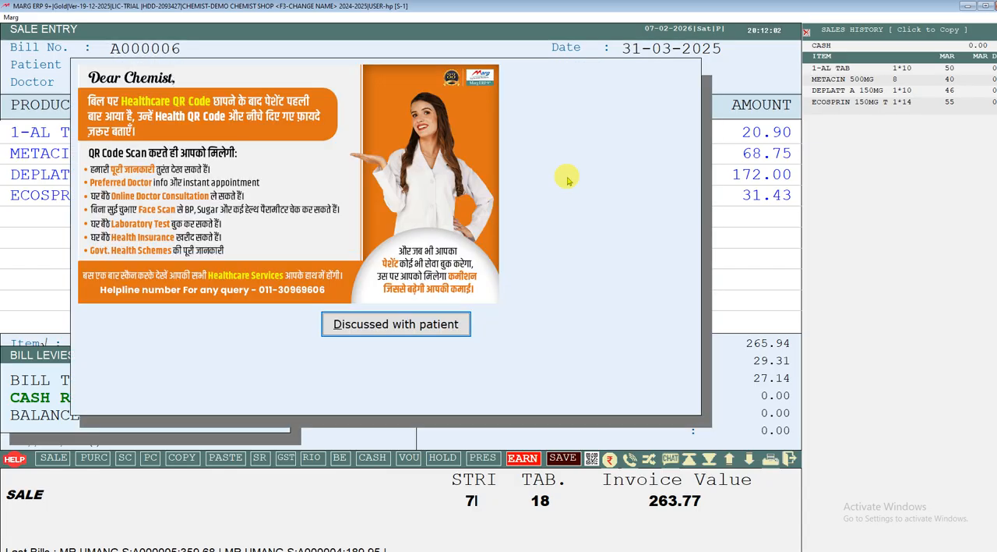
key("Return")
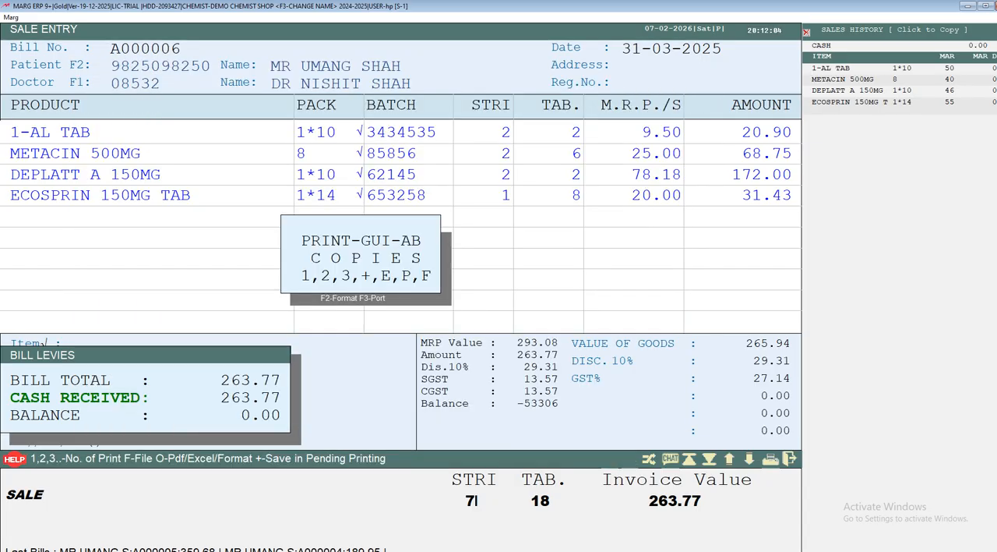